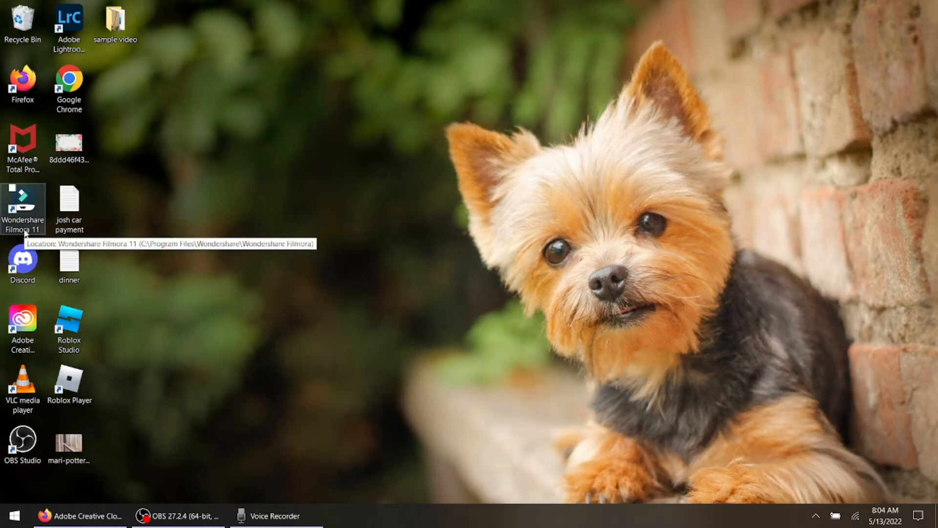
# Launch Wondershare Filmora 11, create a new 16:9 project, and dismiss the floating widget and the Message Center
pyautogui.doubleClick(26, 205)
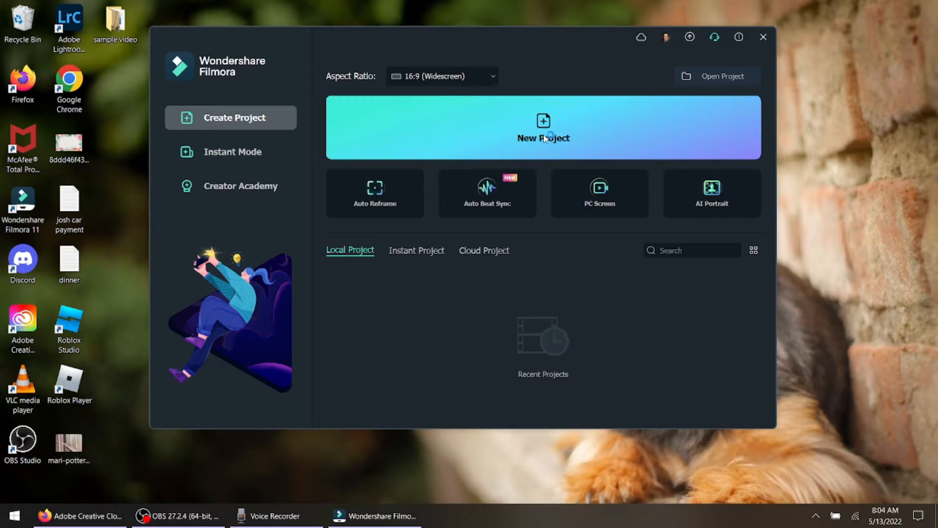
pyautogui.click(545, 138)
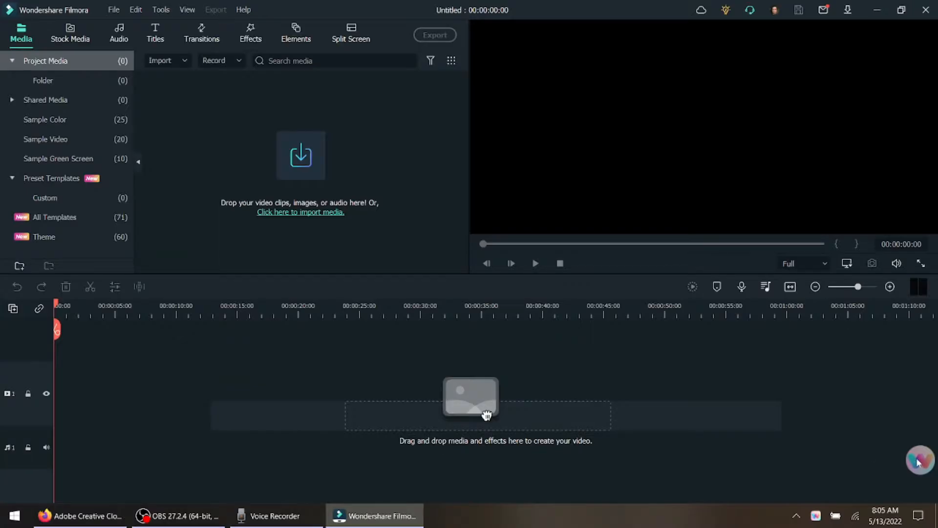
pyautogui.rightClick(919, 462)
pyautogui.click(868, 445)
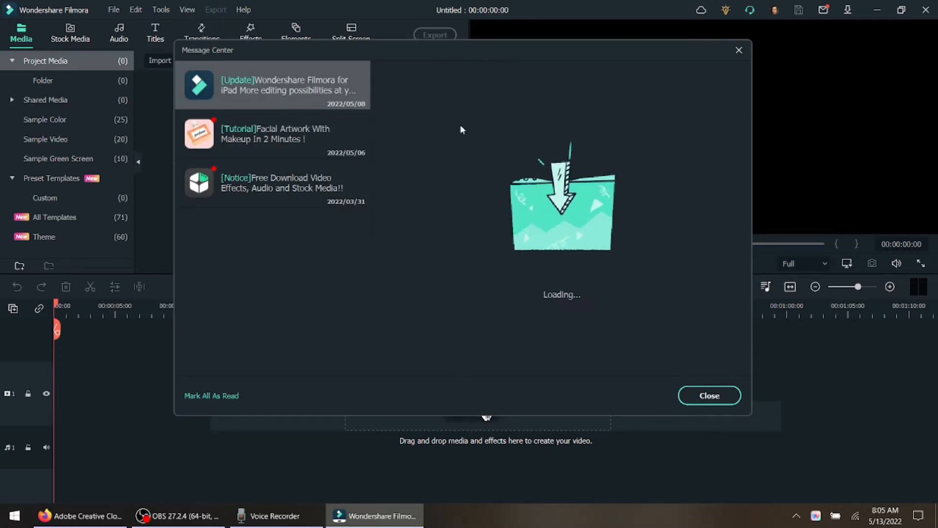
pyautogui.click(739, 49)
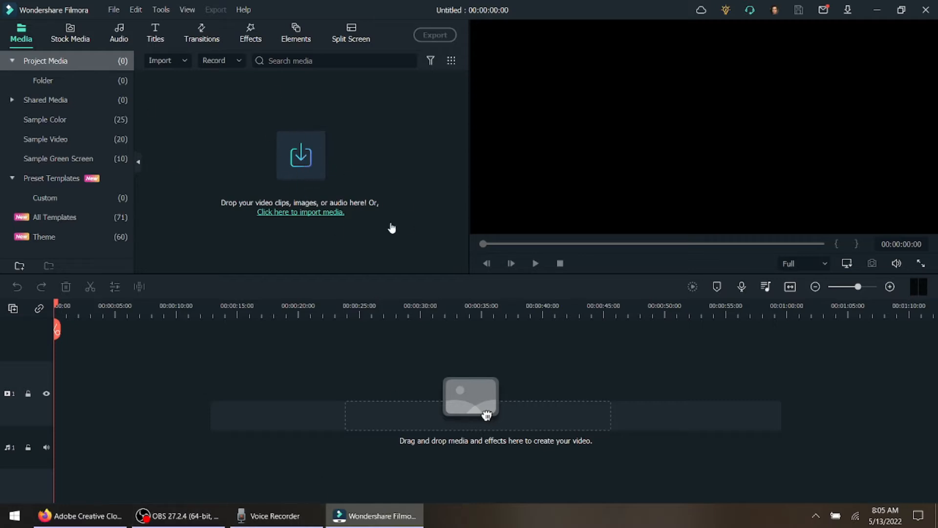
# Try to import both videos from the desktop's sample video folder directly from File Explorer into Filmora's project media
pyautogui.click(887, 13)
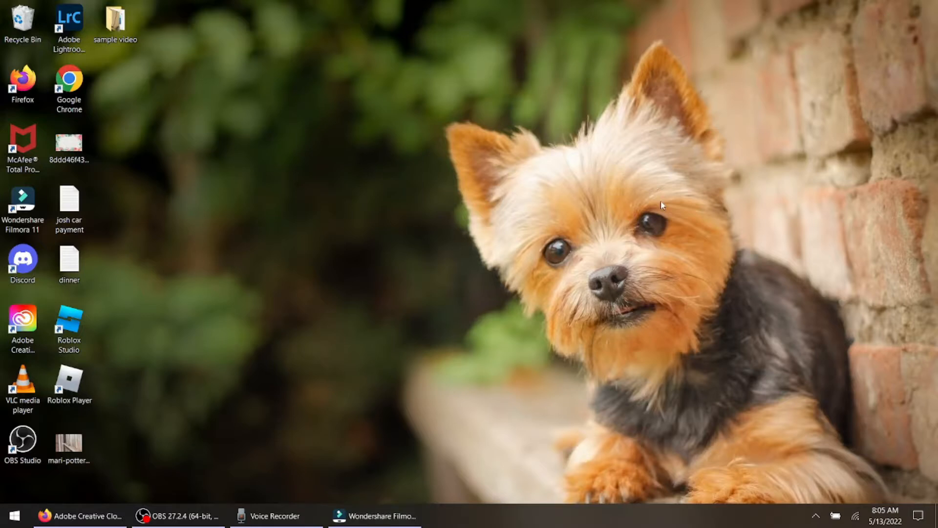
pyautogui.doubleClick(115, 29)
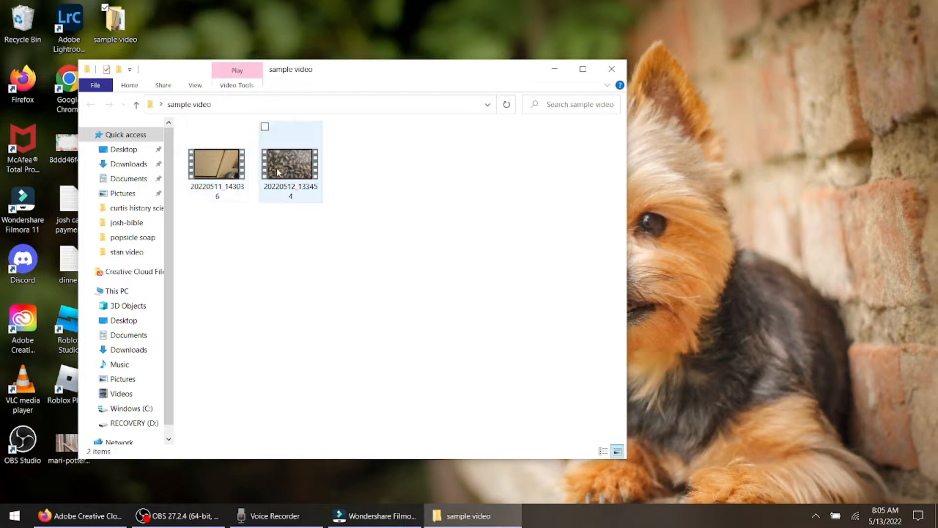
pyautogui.hotkey('ctrl', 'a')
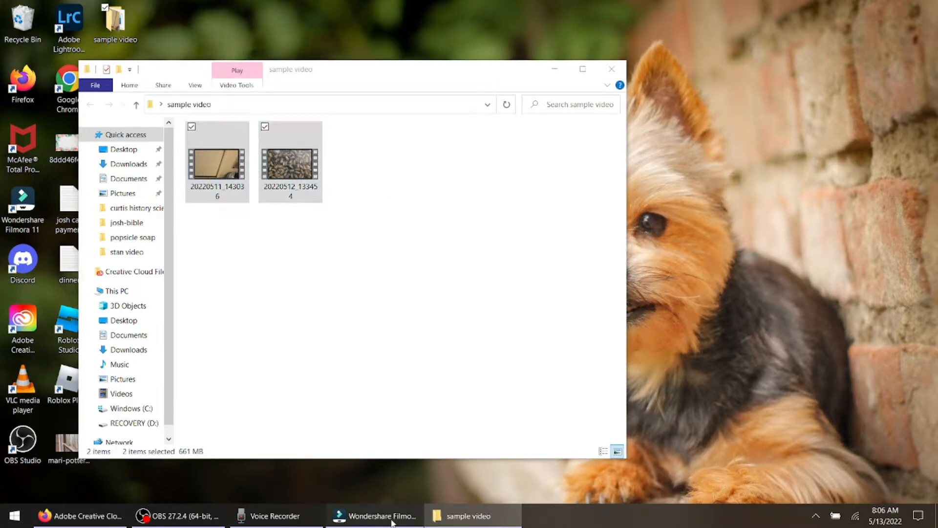
pyautogui.click(375, 516)
pyautogui.click(902, 10)
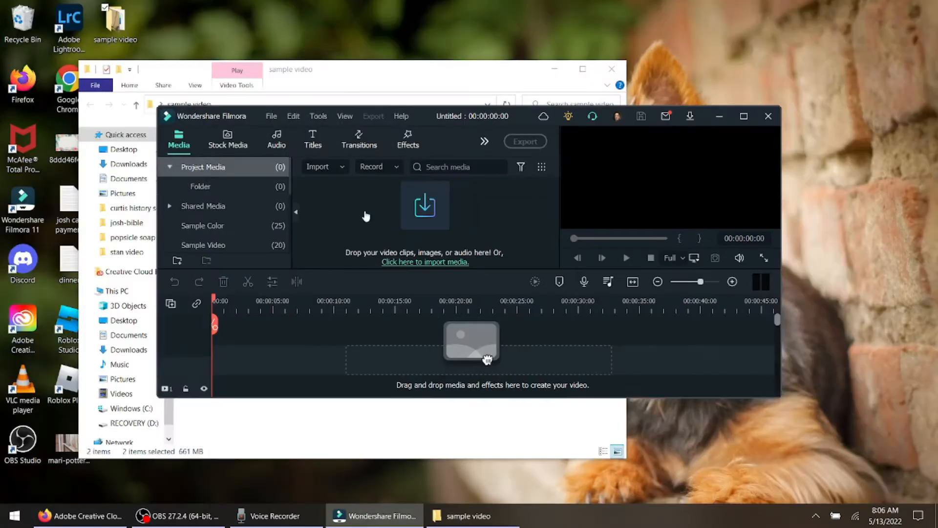
pyautogui.moveTo(456, 118); pyautogui.dragTo(619, 65)
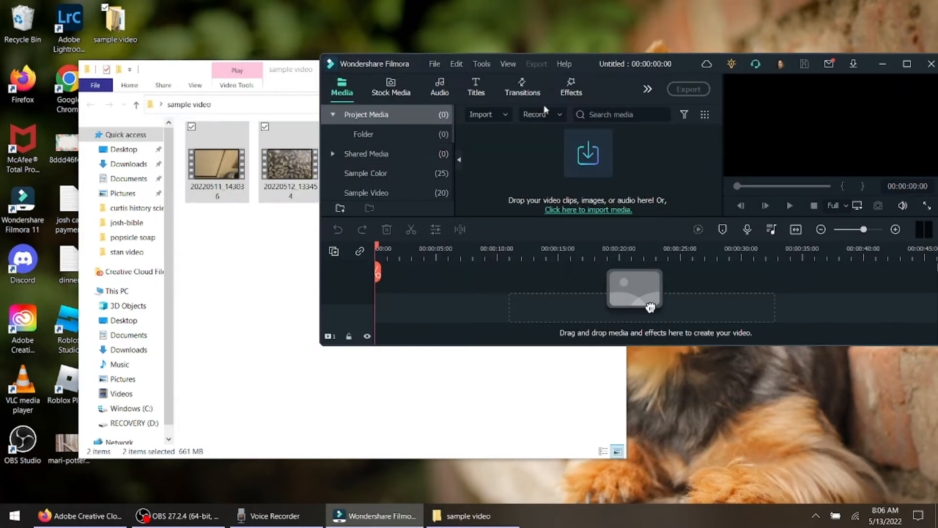
pyautogui.moveTo(287, 168); pyautogui.dragTo(548, 167)
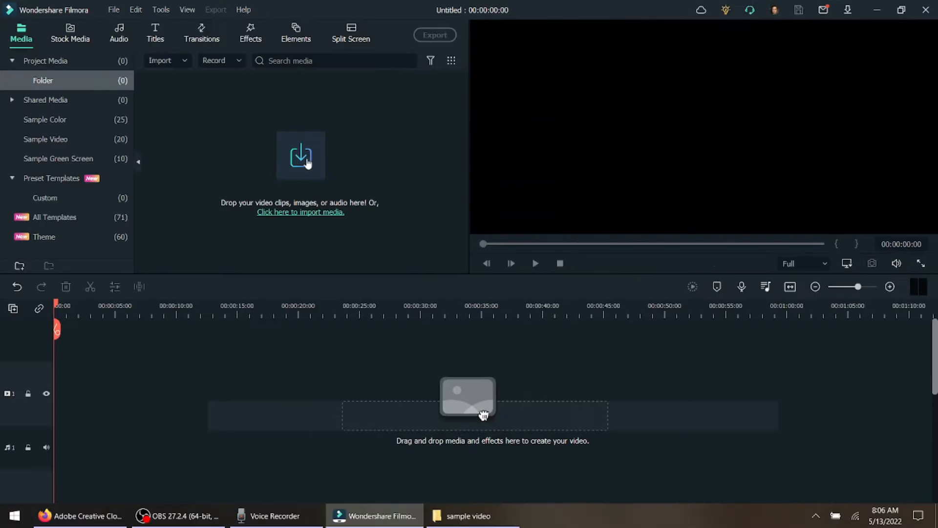
# Import the clips 20220511_143036 and 20220512_133454 from the desktop's sample video folder into the project media folder
pyautogui.click(300, 160)
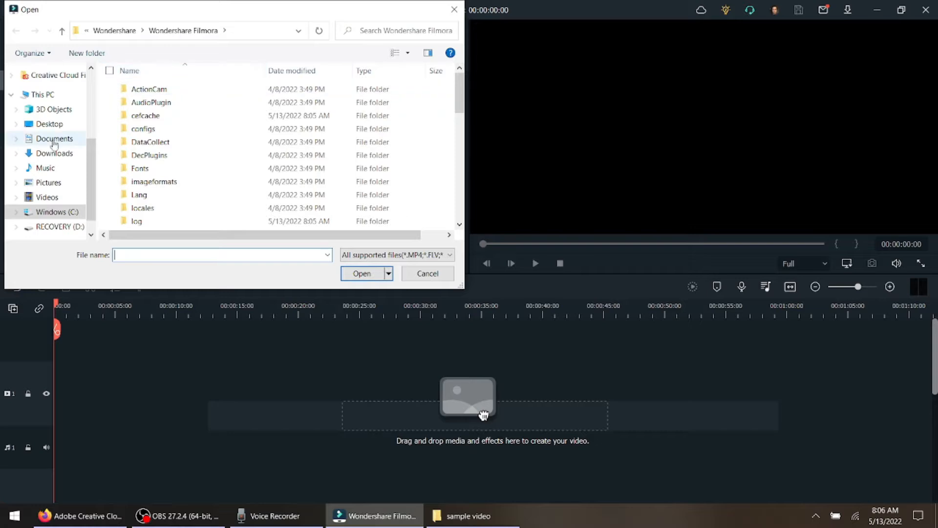
pyautogui.click(48, 124)
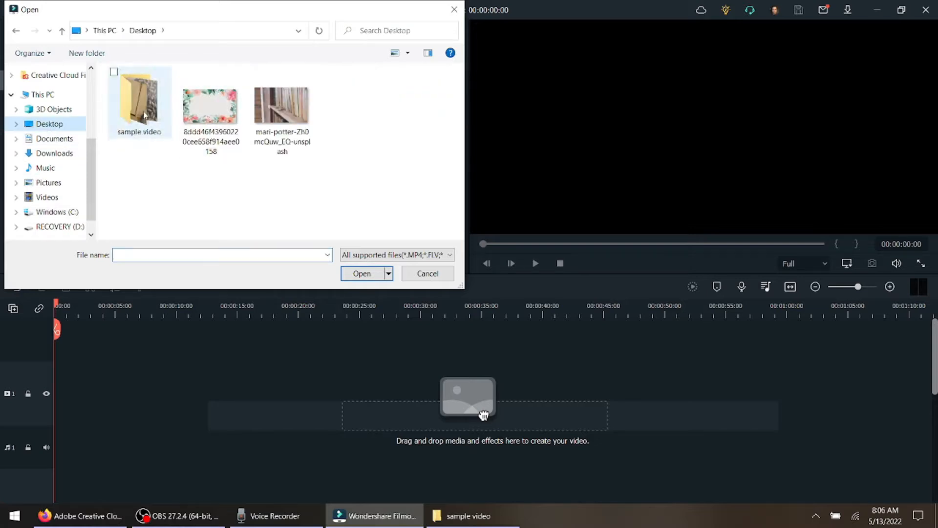
pyautogui.doubleClick(156, 116)
pyautogui.click(156, 116)
pyautogui.keyDown('ctrl'); pyautogui.click(210, 110); pyautogui.keyUp('ctrl')
pyautogui.click(359, 274)
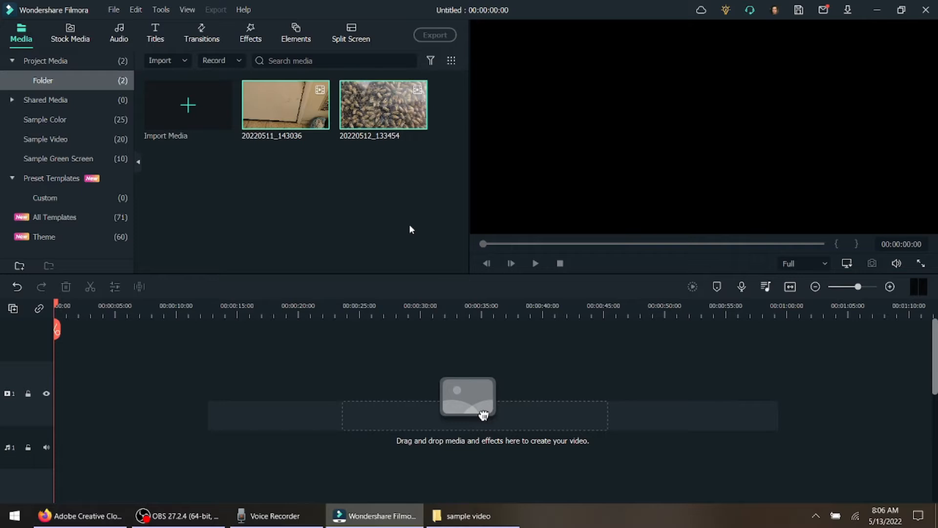
pyautogui.click(422, 203)
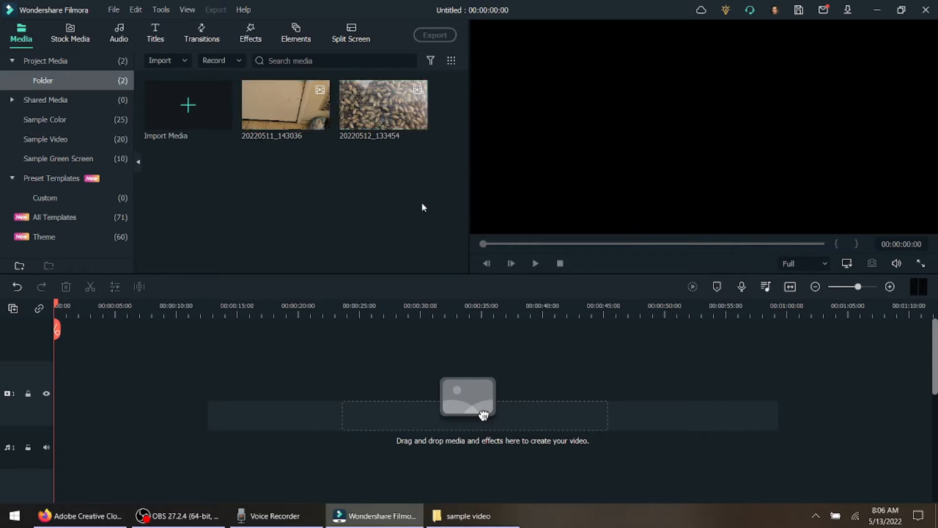
# Place clip 20220511_143036 at the start of video track 1 and match the project to the media at 1920 x 1080 30fps
pyautogui.moveTo(369, 117)
pyautogui.moveTo(288, 110); pyautogui.dragTo(61, 407)
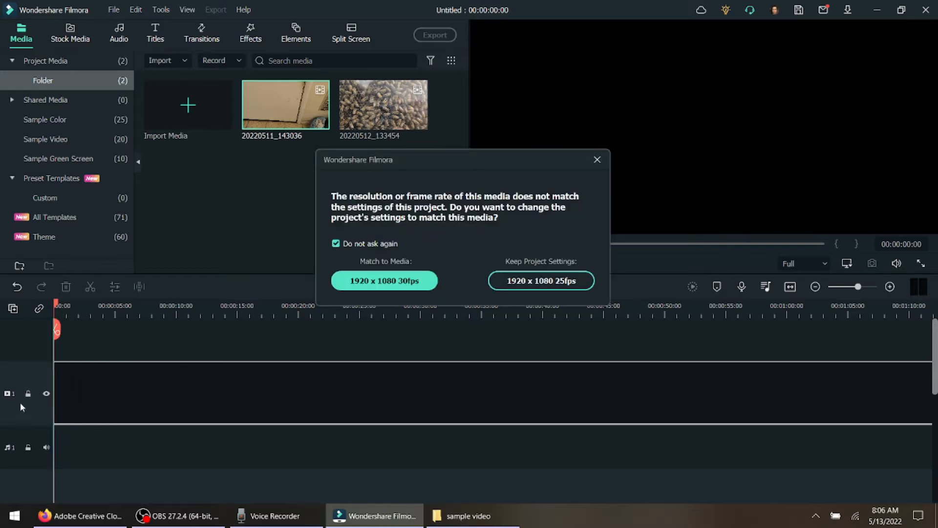
pyautogui.click(378, 281)
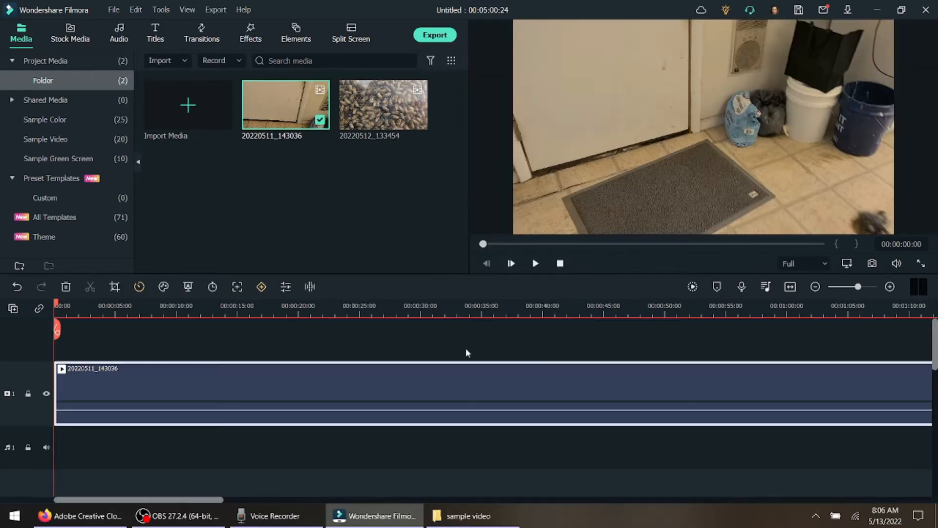
# Play the timeline clip up to 00:00:08:13 and split it there
pyautogui.click(536, 264)
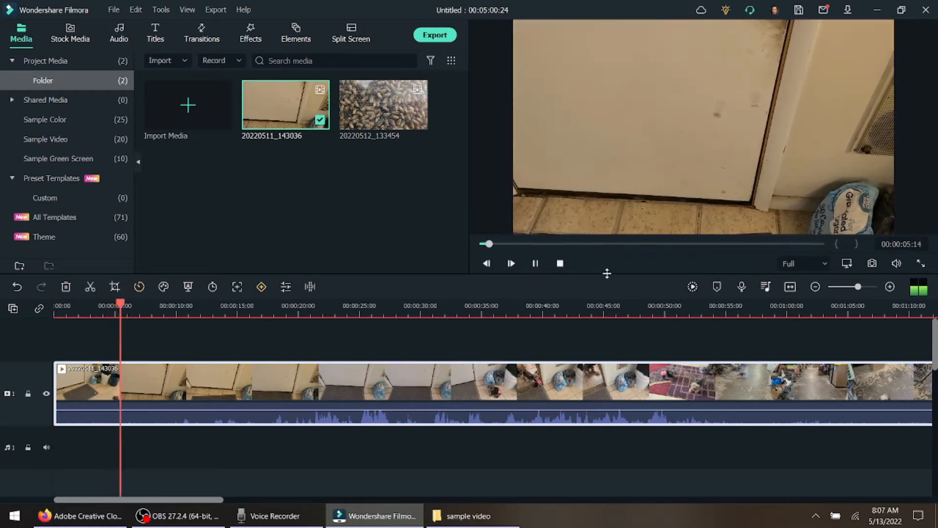
pyautogui.click(539, 265)
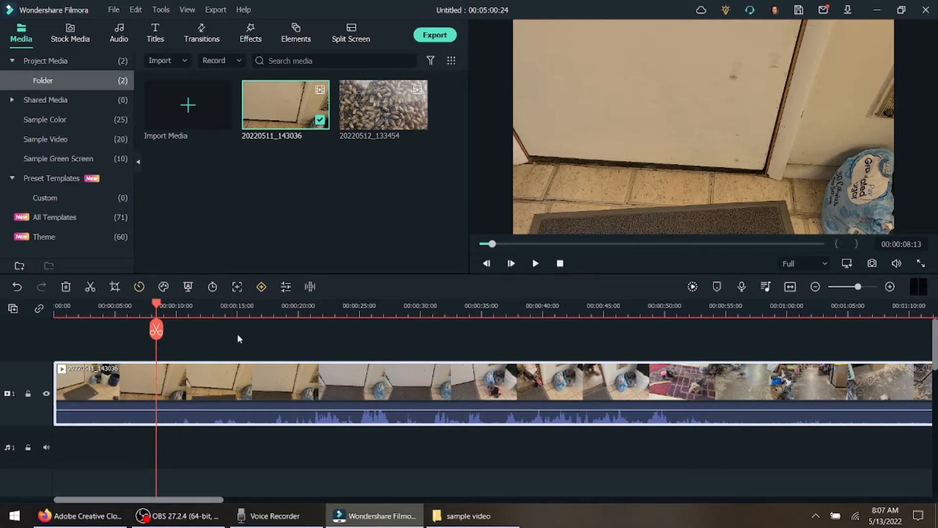
pyautogui.click(156, 333)
pyautogui.hotkey('ctrl', 'z')
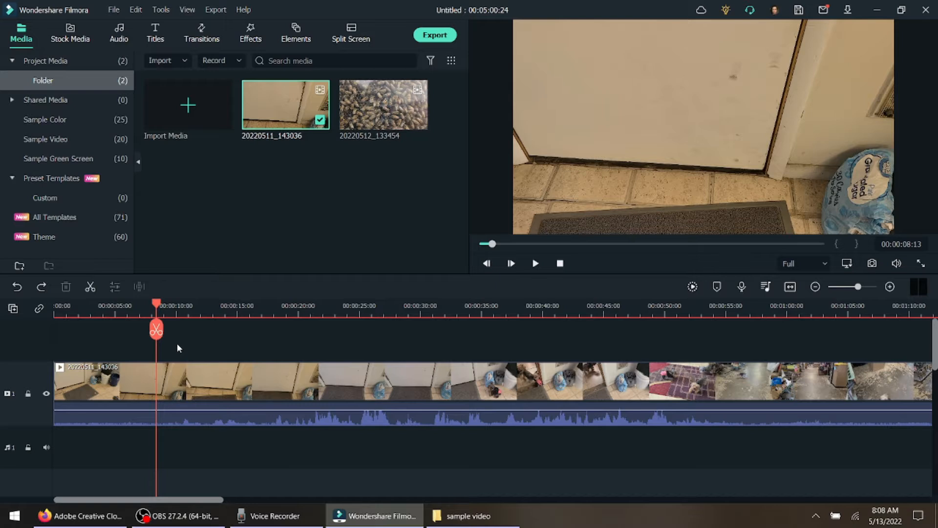
pyautogui.hotkey('ctrl', 'b')
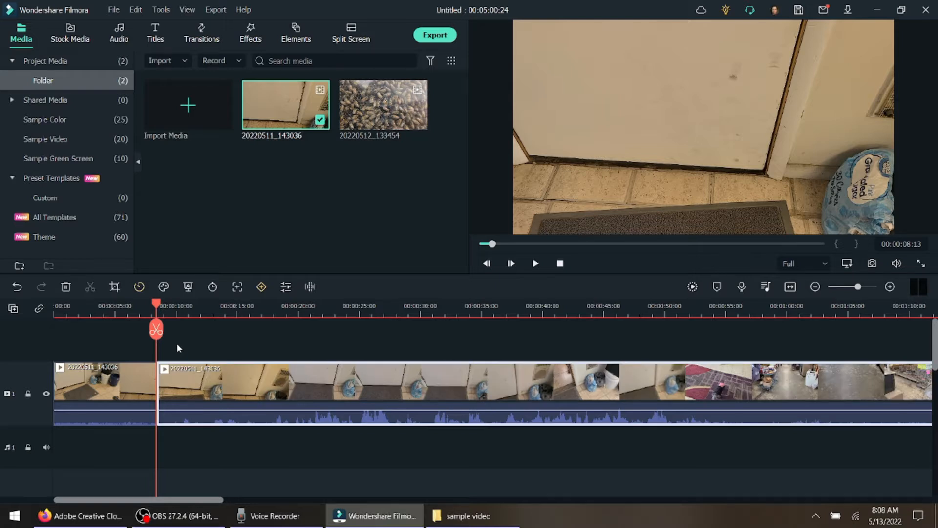
# Delete the opening segment before the split from video track 1
pyautogui.click(133, 389)
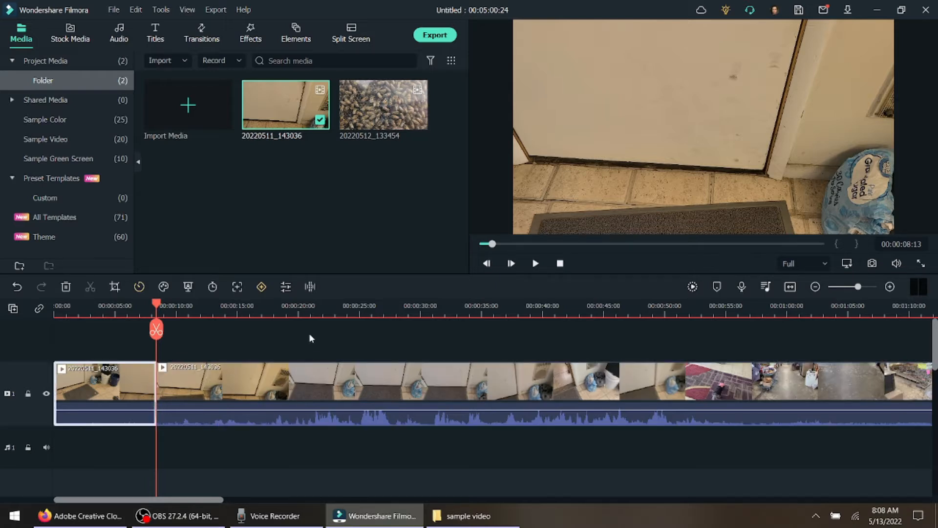
pyautogui.rightClick(124, 386)
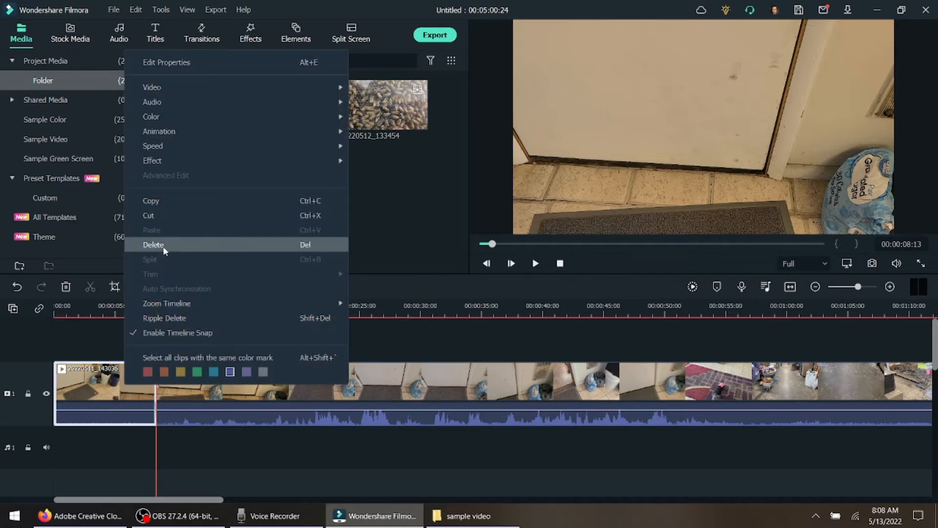
pyautogui.click(458, 344)
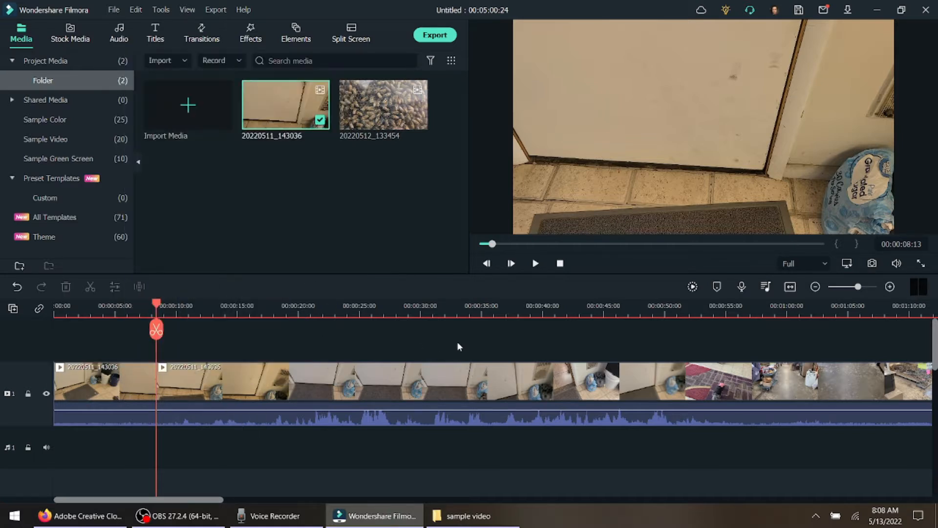
pyautogui.click(118, 386)
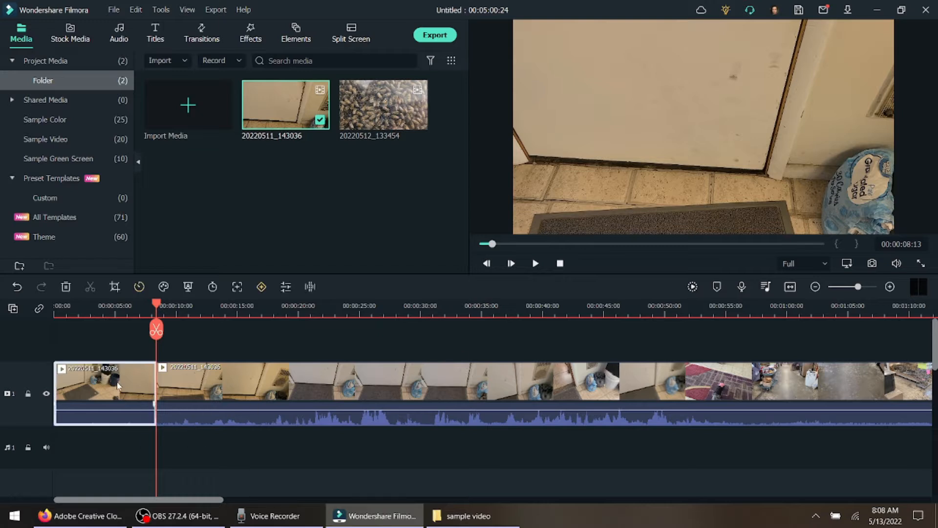
pyautogui.press('Delete')
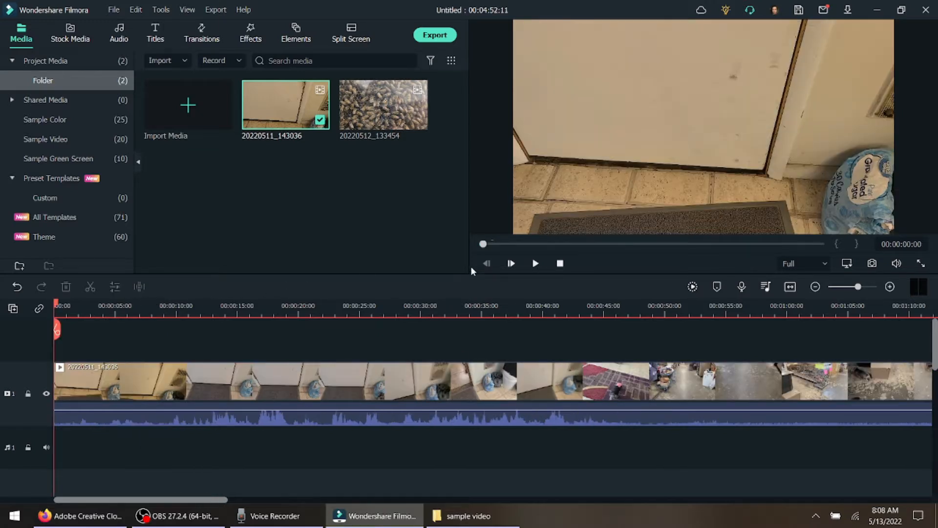
# Play the remaining clip to 00:00:07:08, split it there and delete the segment before the cut
pyautogui.click(535, 264)
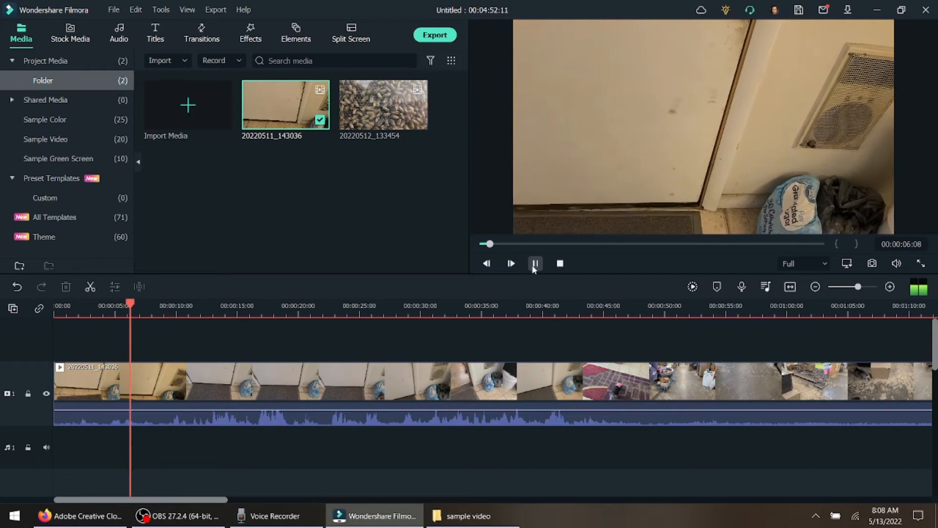
pyautogui.click(535, 265)
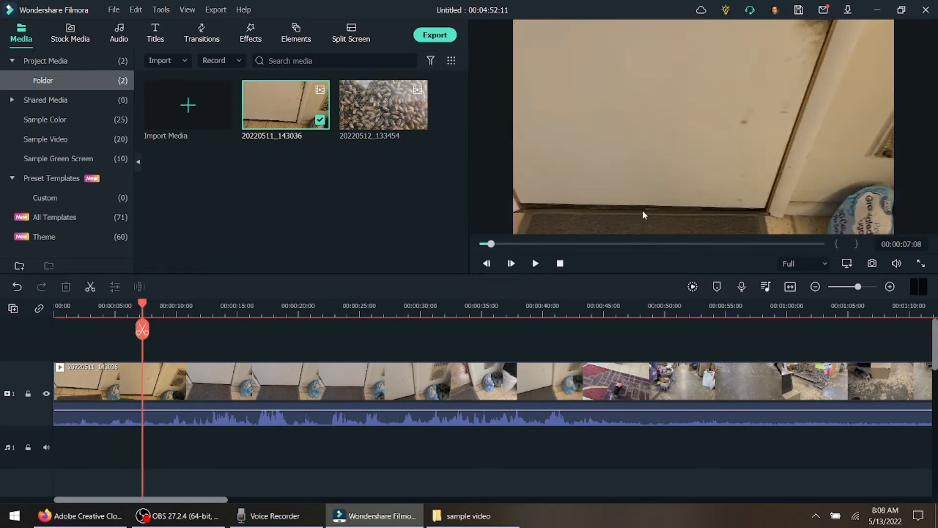
pyautogui.hotkey('ctrl', 'b')
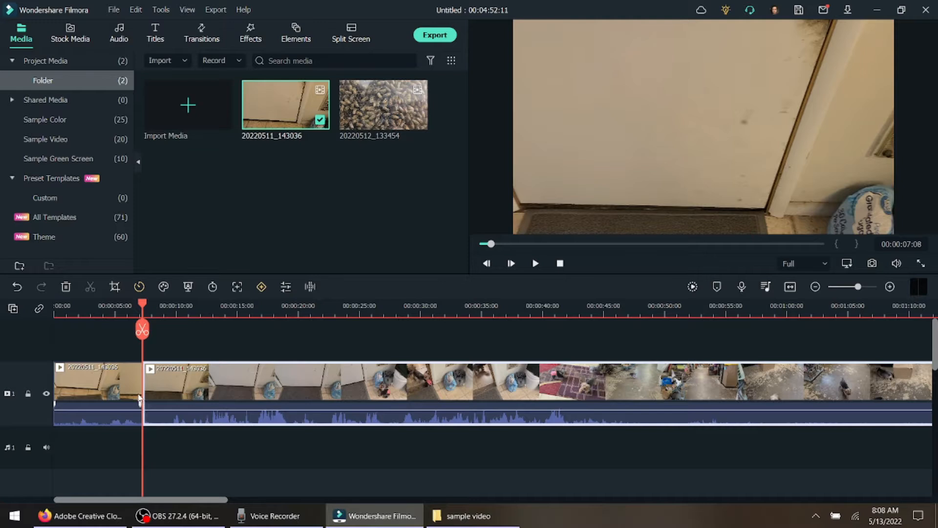
pyautogui.click(117, 386)
pyautogui.press('Delete')
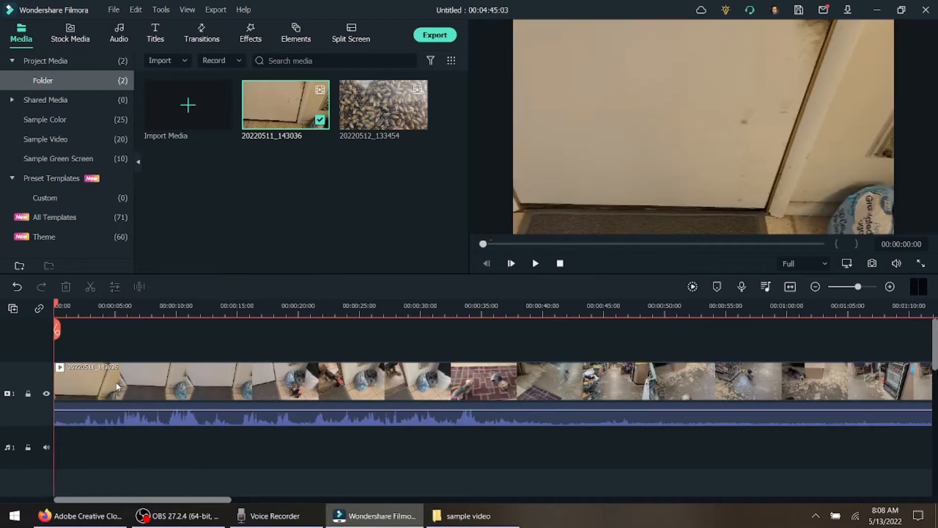
# Preview the beginning of the trimmed clip, return the playhead to the start and play it again briefly
pyautogui.click(535, 264)
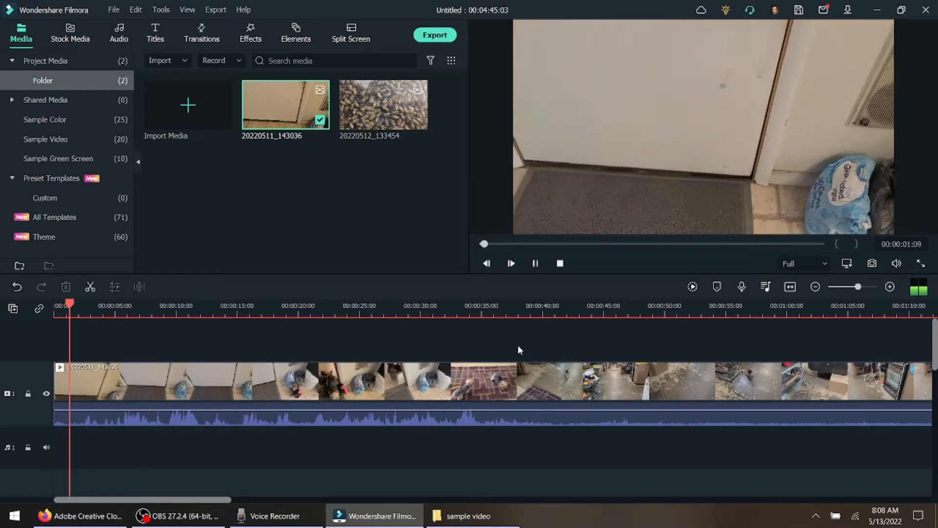
pyautogui.click(535, 266)
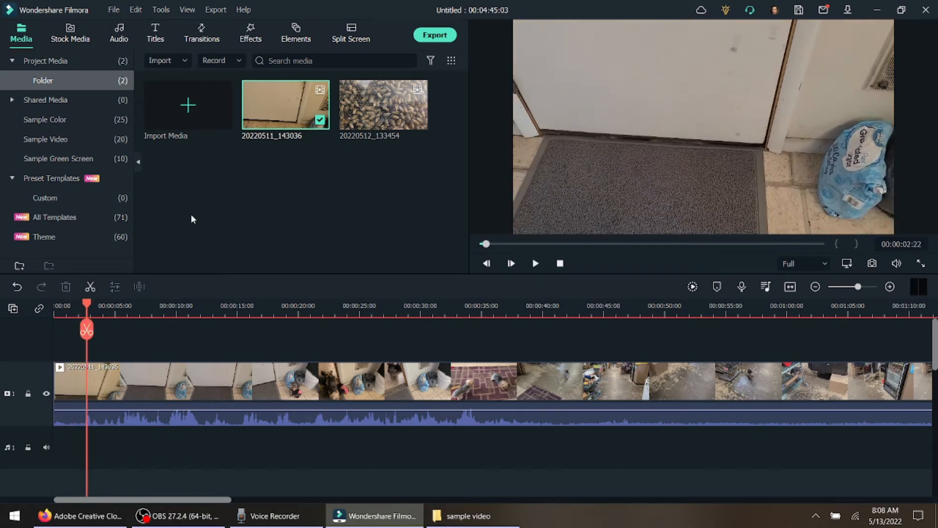
pyautogui.click(538, 265)
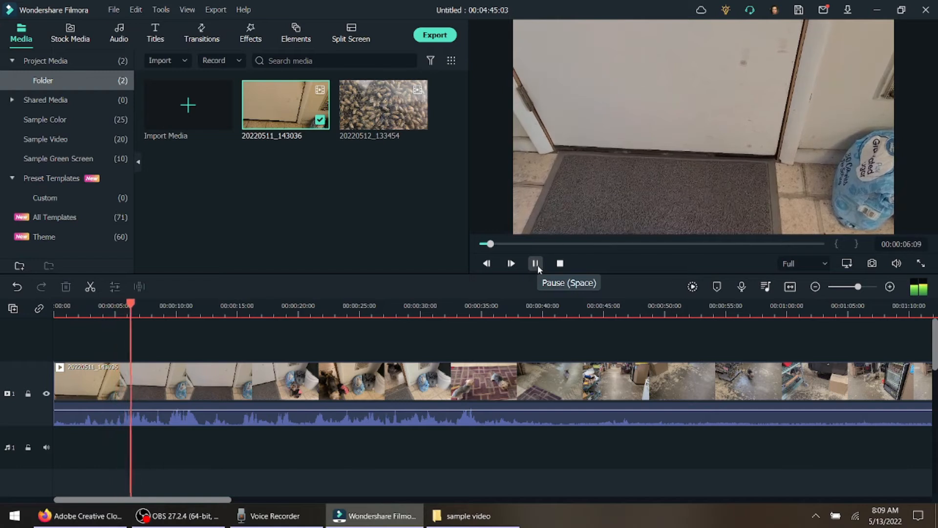
pyautogui.click(538, 265)
pyautogui.moveTo(143, 304); pyautogui.dragTo(56, 329)
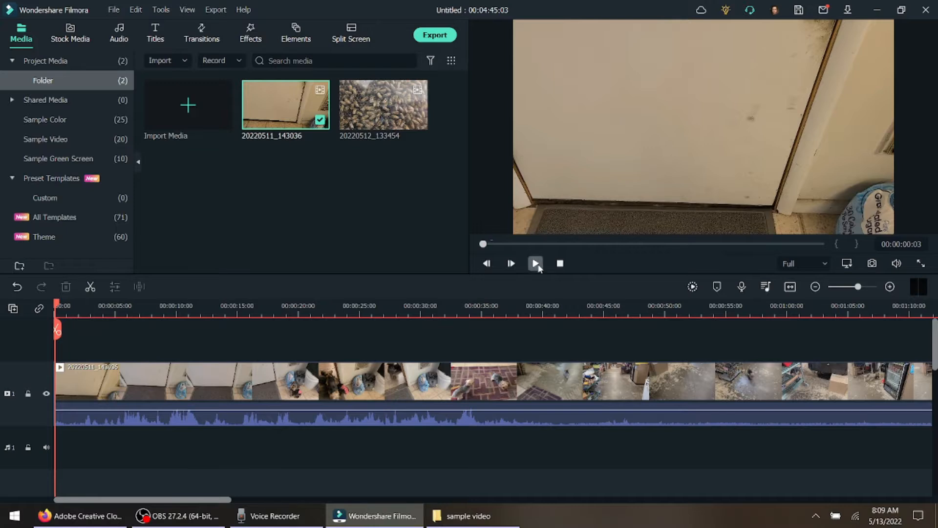
pyautogui.click(536, 264)
pyautogui.click(537, 264)
# Browse the recommended titles, then add the favourite title Basic 4 above the video clip at 00:00:01:29
pyautogui.click(156, 35)
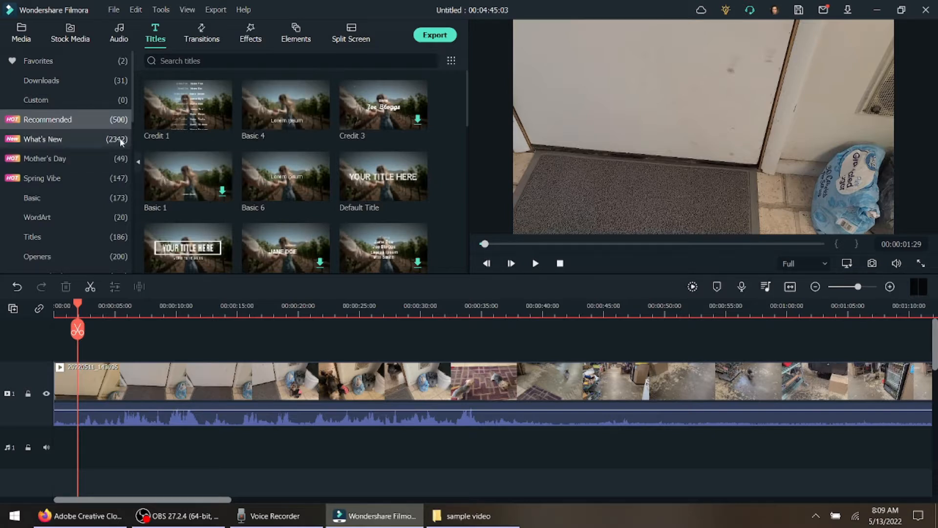
pyautogui.scroll(-10, 342, 169)
pyautogui.scroll(-10, 343, 170)
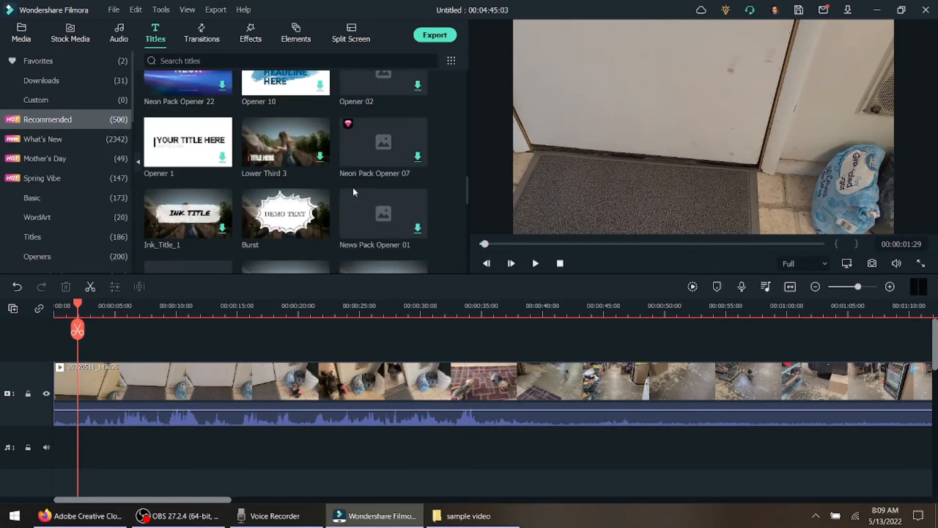
pyautogui.scroll(20, 353, 189)
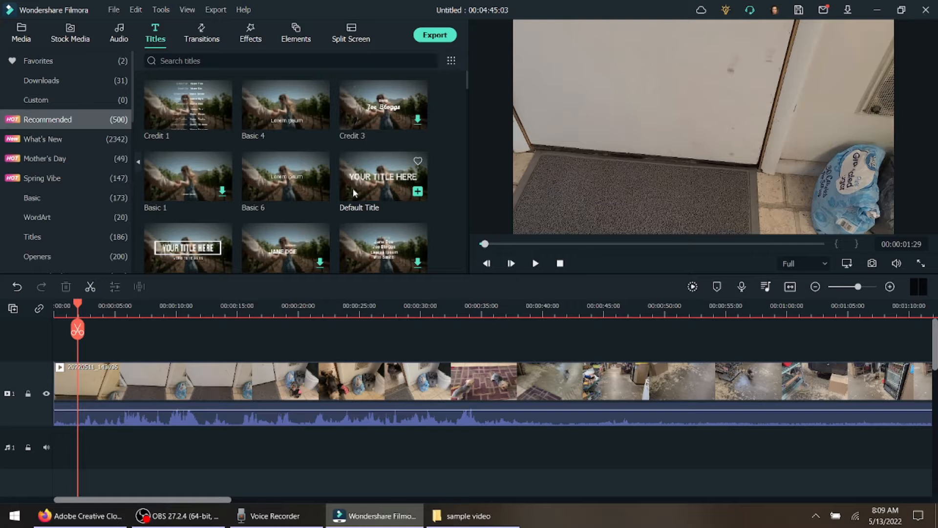
pyautogui.click(54, 59)
pyautogui.click(195, 113)
pyautogui.moveTo(609, 200); pyautogui.dragTo(301, 312)
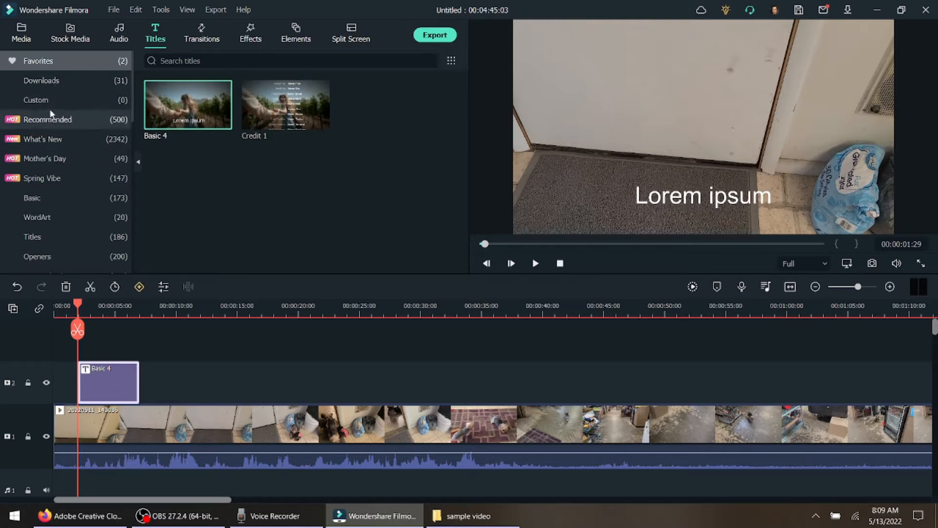
# Browse the Mother's Day title templates through to the end and select one of the lower-third designs
pyautogui.click(53, 161)
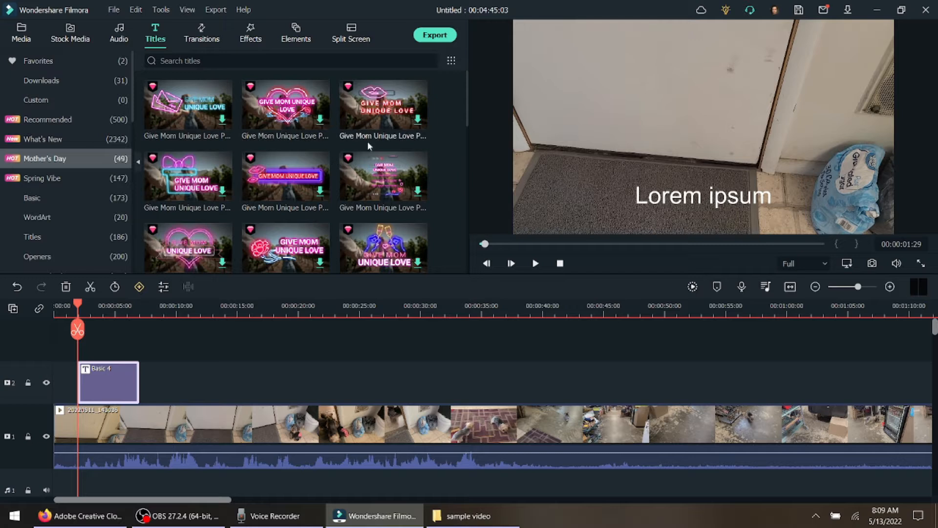
pyautogui.scroll(-10, 372, 124)
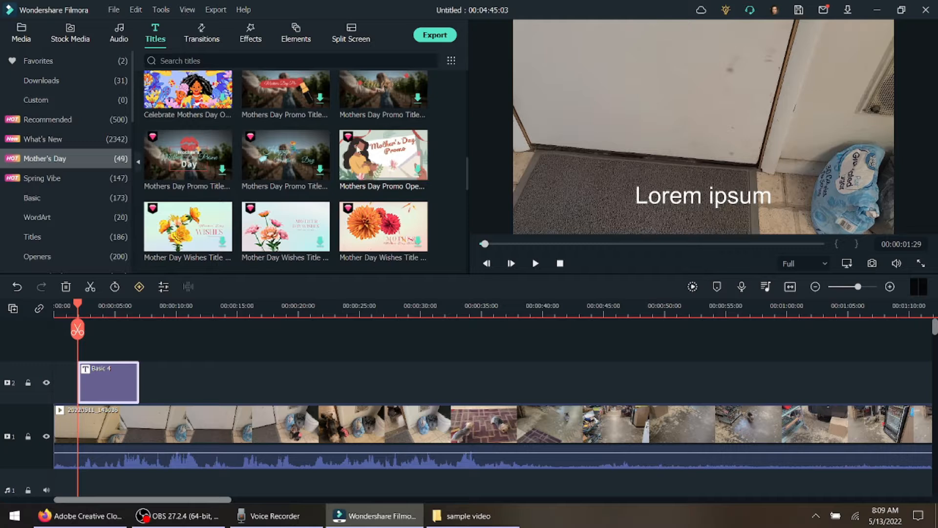
pyautogui.scroll(-5, 388, 180)
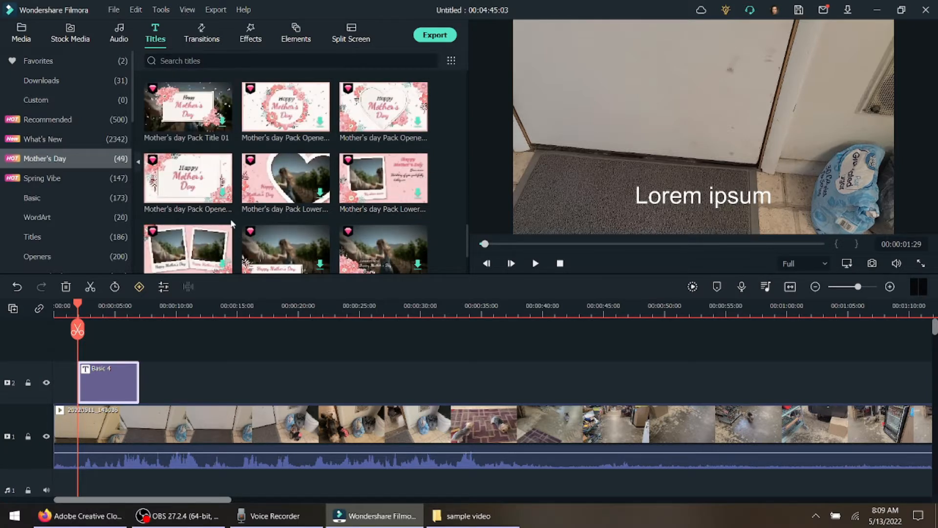
pyautogui.scroll(-2, 369, 191)
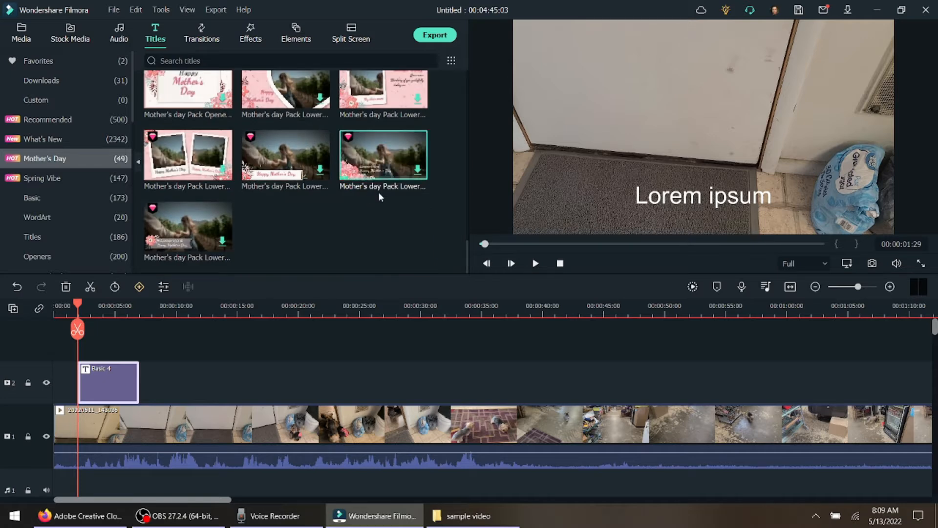
pyautogui.click(386, 159)
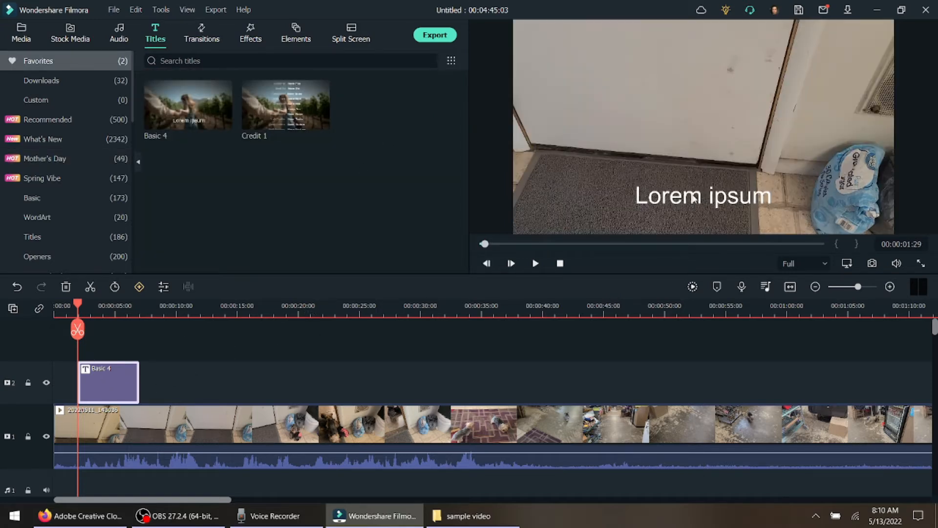
# Move the Basic 4 title to the lower left of the picture and replace its text with "Awww, poor JJ!"
pyautogui.moveTo(693, 197); pyautogui.dragTo(592, 205)
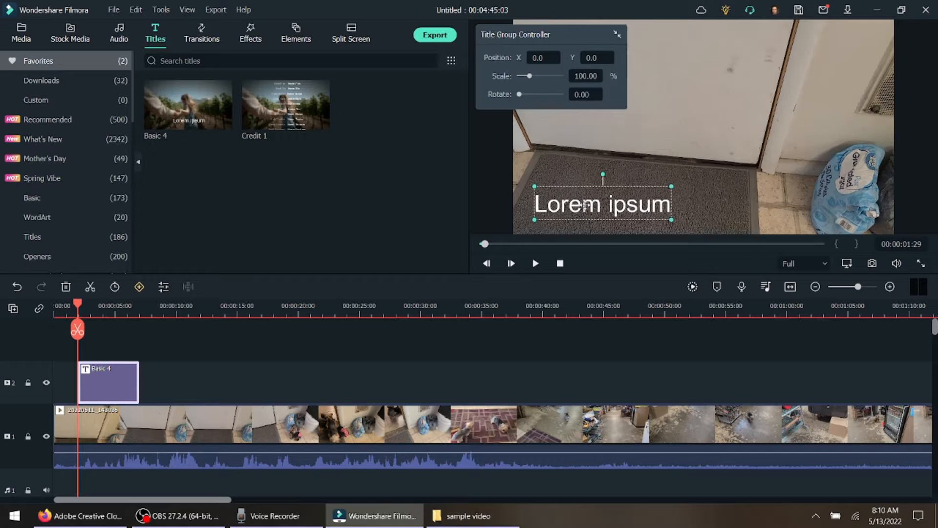
pyautogui.doubleClick(585, 205)
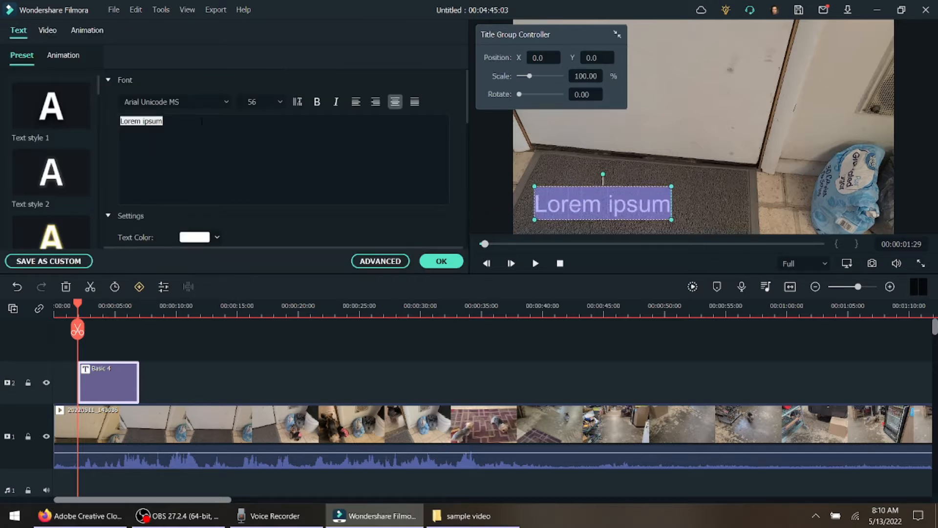
pyautogui.write('Aww')
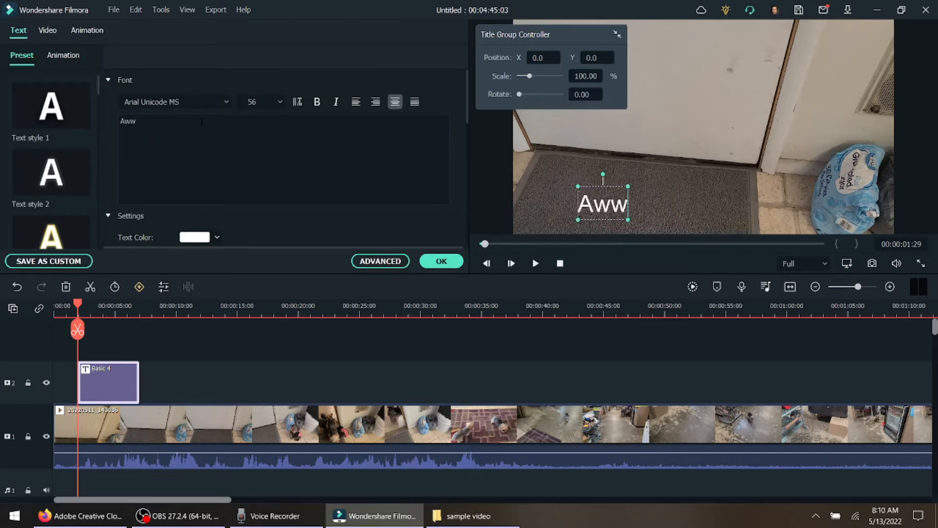
pyautogui.write('w,')
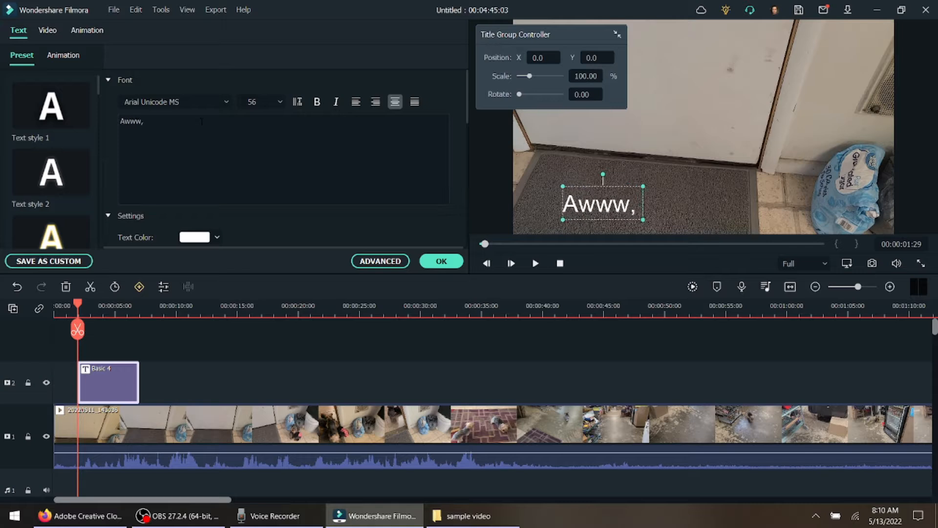
pyautogui.write(' poor')
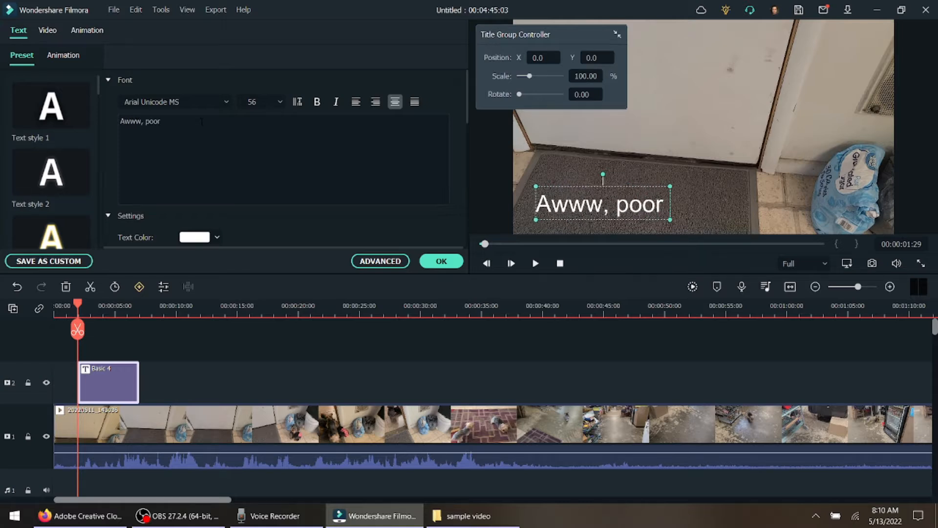
pyautogui.write(' JJ!')
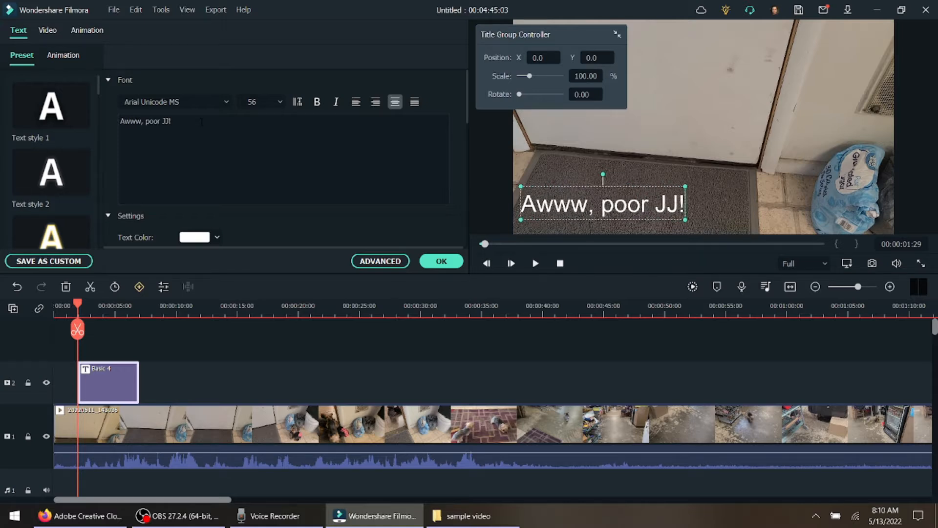
# Apply Text style 2 to the title, reposition it over the doormat and accept the title edits
pyautogui.click(53, 172)
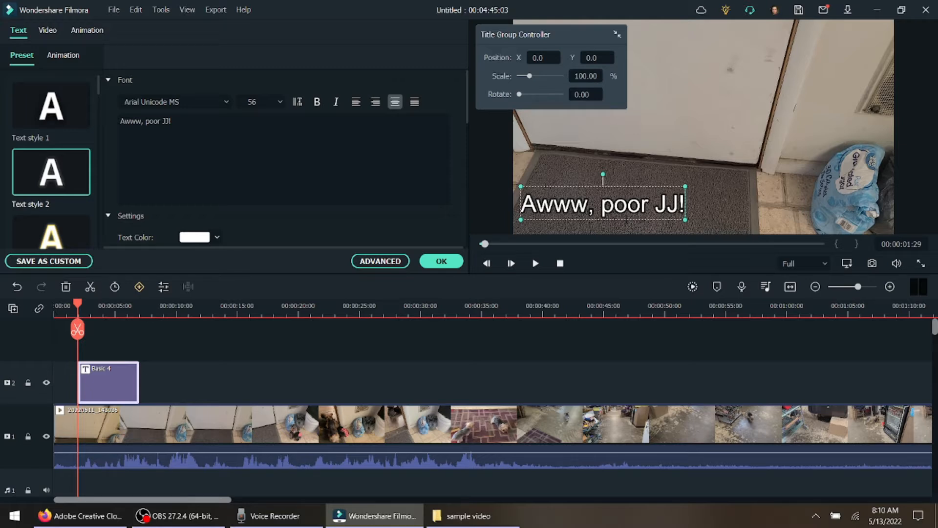
pyautogui.moveTo(625, 220); pyautogui.dragTo(648, 190)
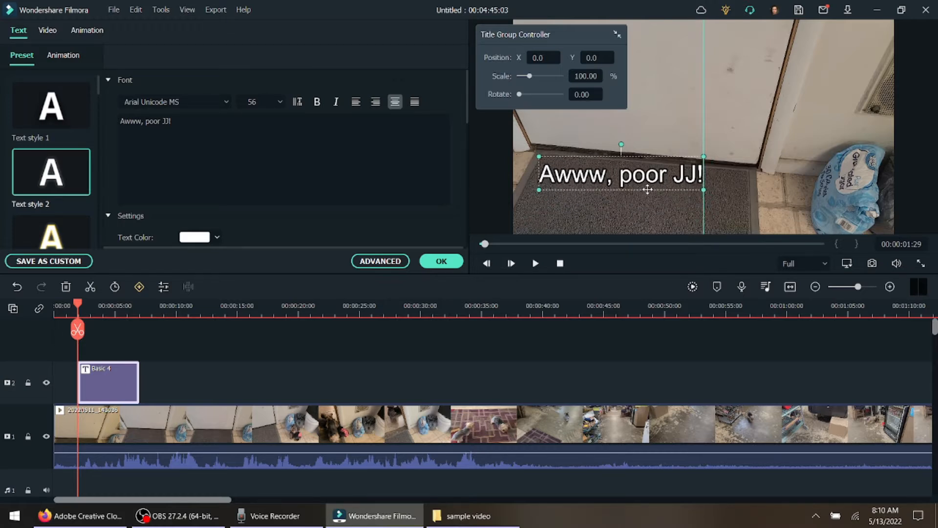
pyautogui.moveTo(648, 190)
pyautogui.mouseDown()
pyautogui.moveTo(651, 158)
pyautogui.moveTo(728, 160)
pyautogui.moveTo(637, 205)
pyautogui.mouseUp()
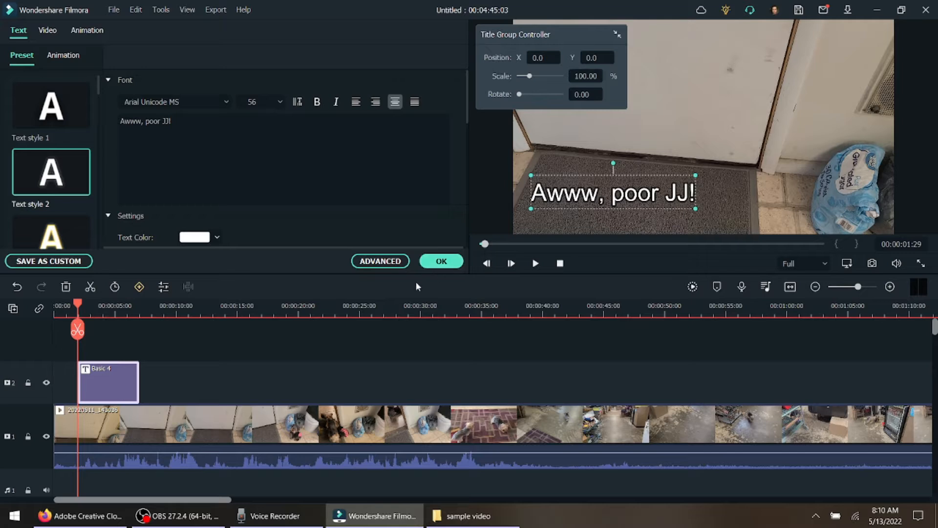
pyautogui.click(442, 261)
# Play to 00:00:04:29, split the Basic 4 title there and delete the part after the cut
pyautogui.click(537, 264)
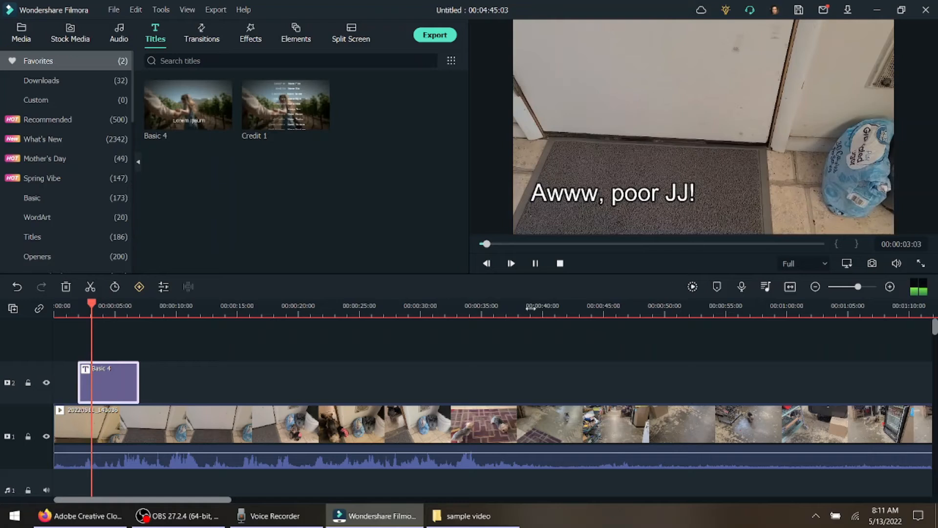
pyautogui.press('space')
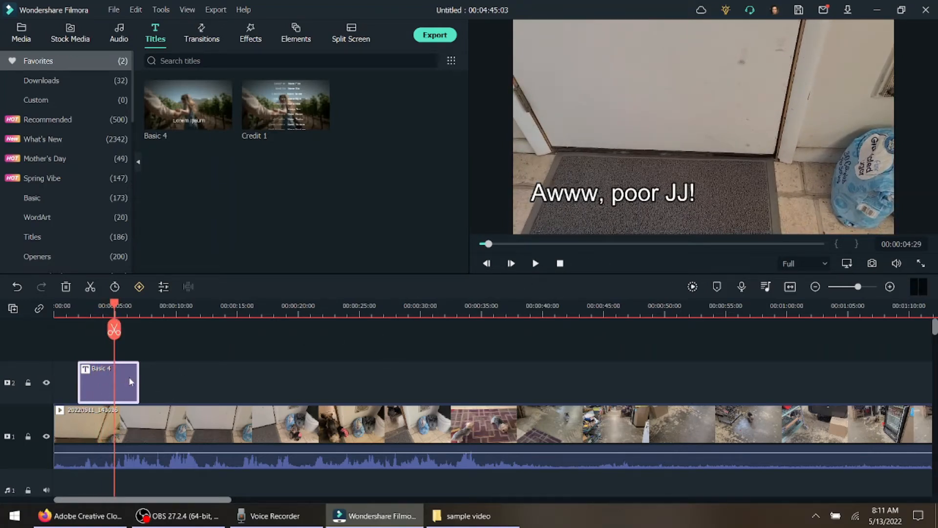
pyautogui.hotkey('ctrl', 'b')
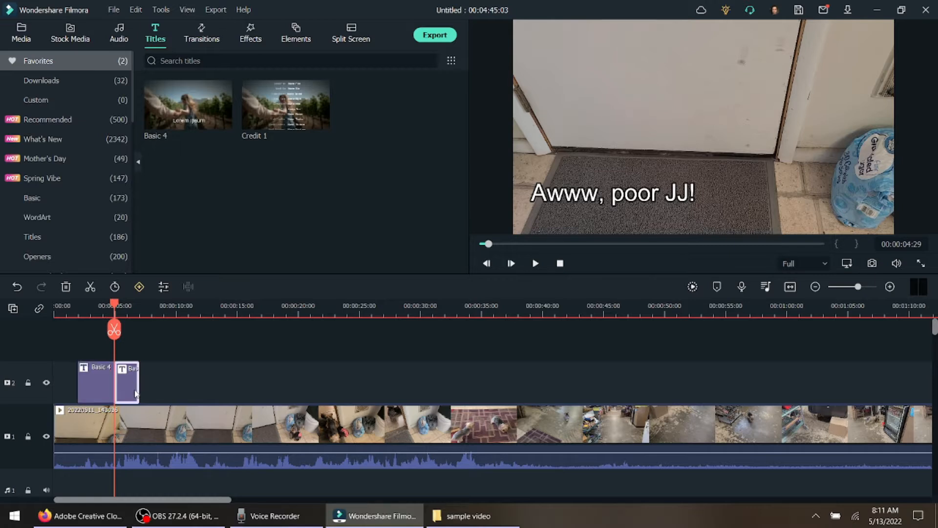
pyautogui.press('Delete')
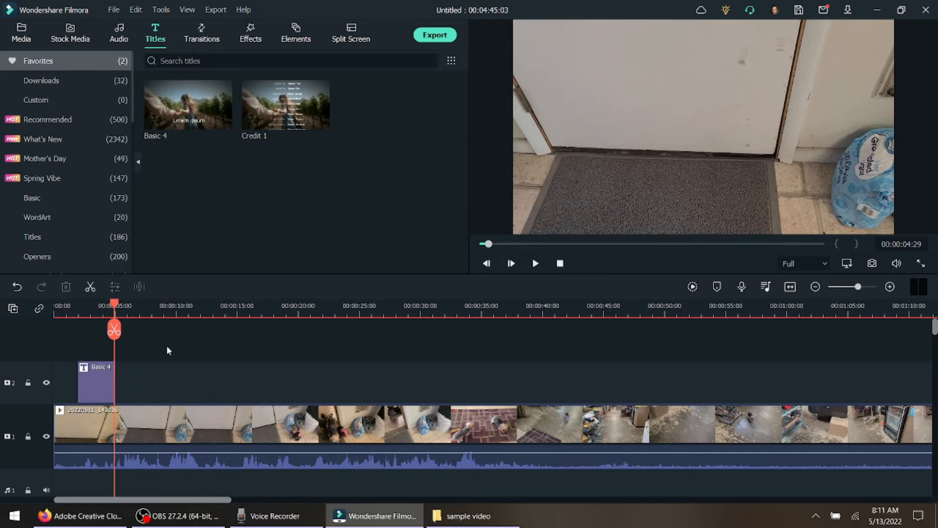
# Stretch the title clip's end to about 00:01:03, split it at 00:00:04:29 and delete the extended part
pyautogui.click(109, 389)
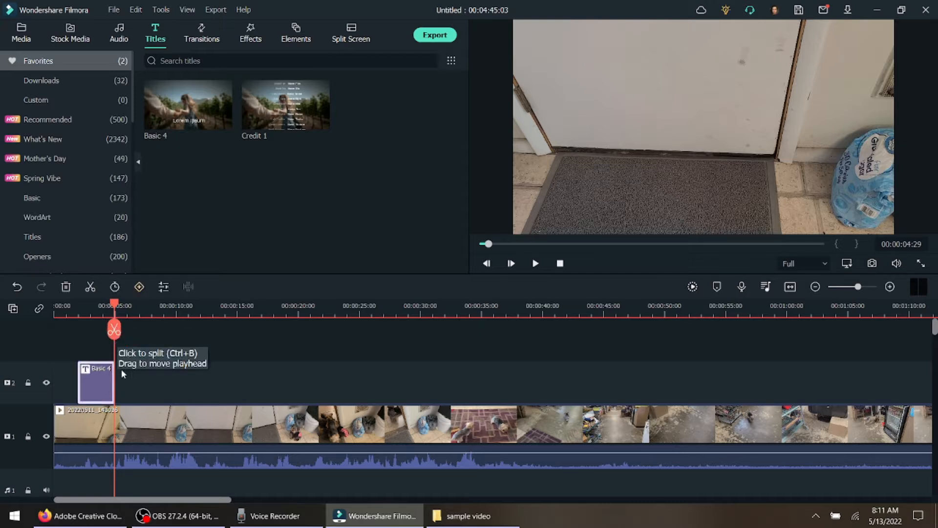
pyautogui.moveTo(115, 383); pyautogui.dragTo(828, 384)
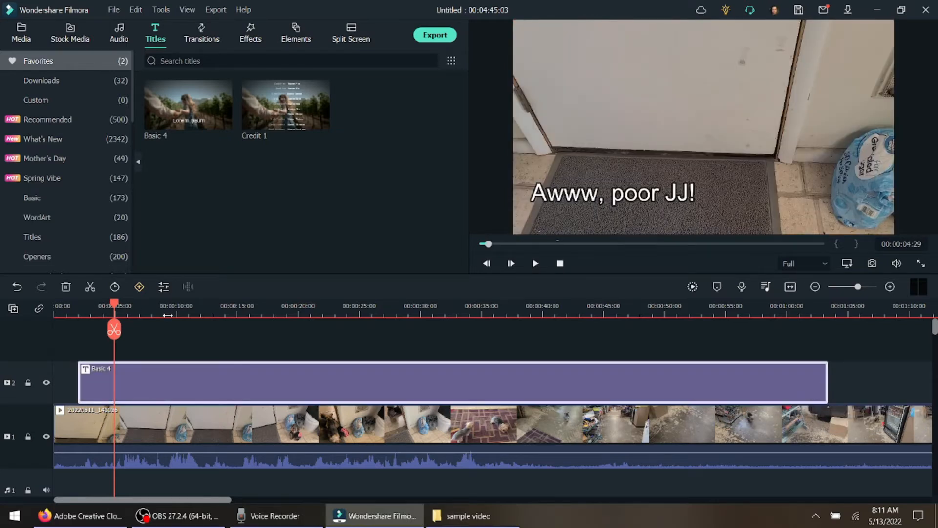
pyautogui.click(114, 330)
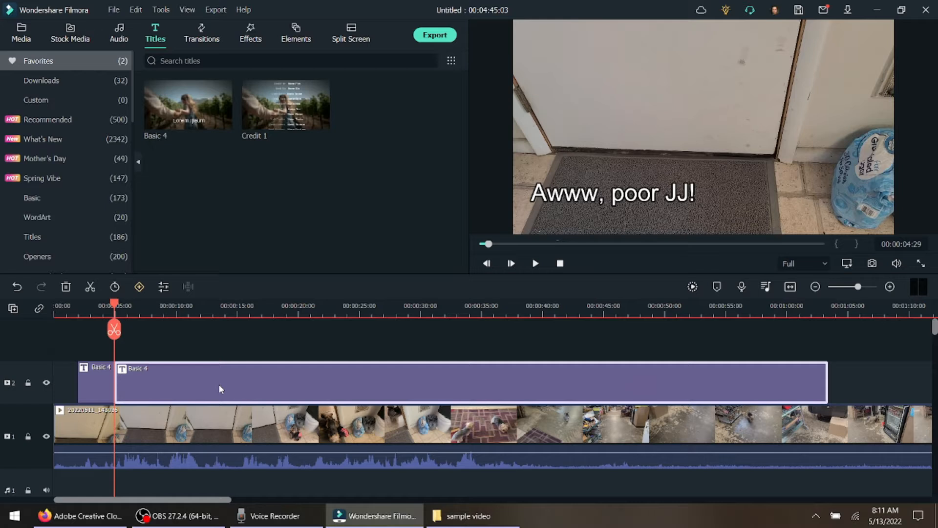
pyautogui.press('Delete')
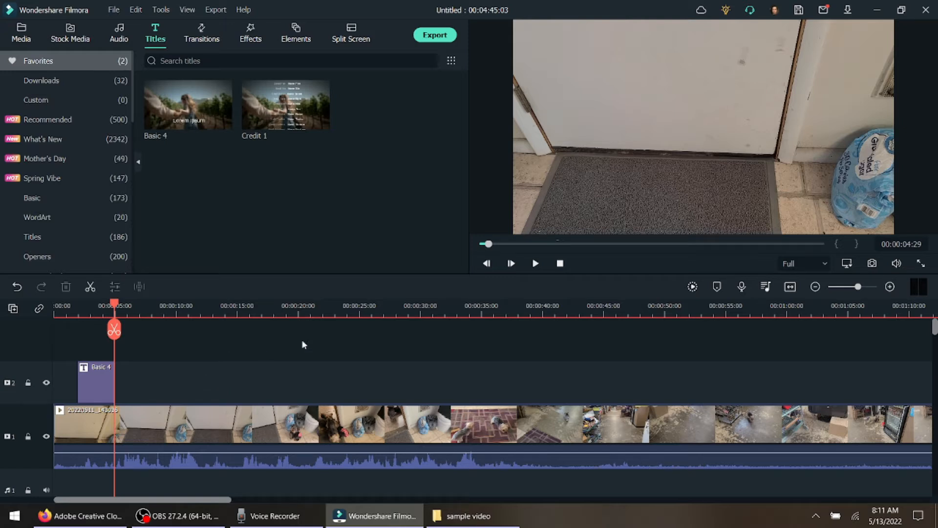
# Play on to 00:00:11:09 and place a second Basic 4 title there on video track 2
pyautogui.click(541, 268)
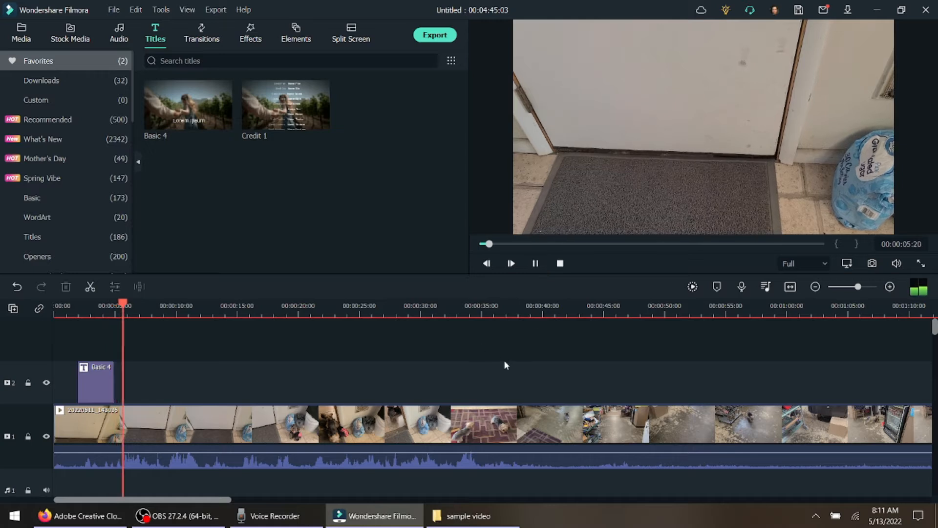
pyautogui.click(535, 263)
pyautogui.moveTo(178, 119)
pyautogui.moveTo(177, 118); pyautogui.dragTo(205, 376)
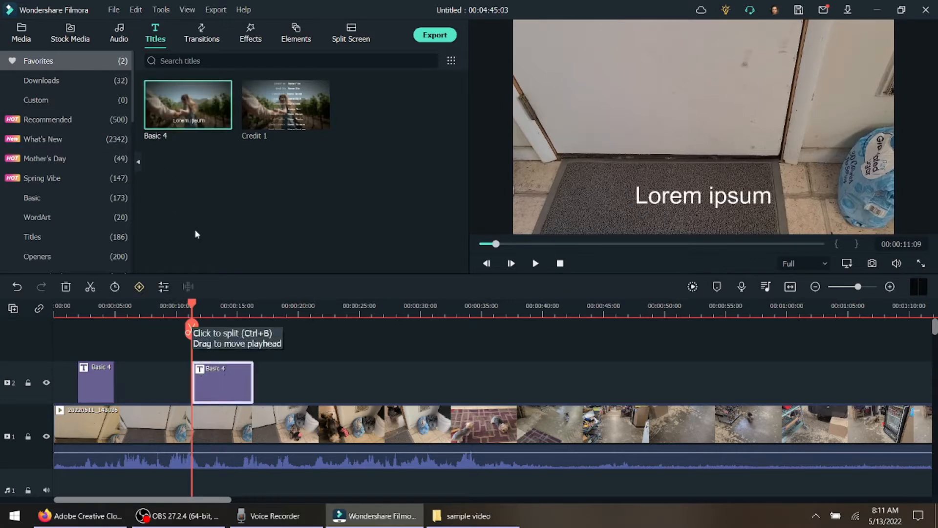
# Replace the second title's text with "I'm so mean to my poor baby!"
pyautogui.doubleClick(223, 379)
pyautogui.tripleClick(206, 144)
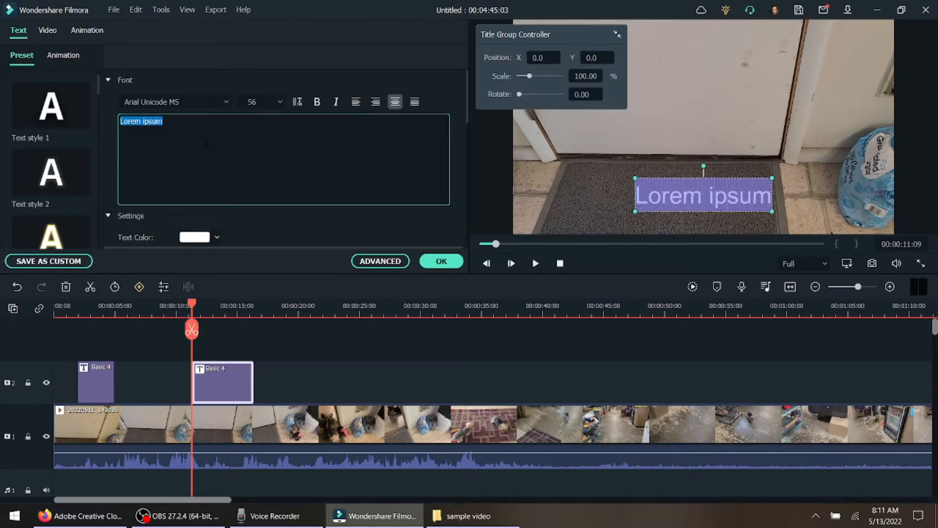
pyautogui.write("I'm")
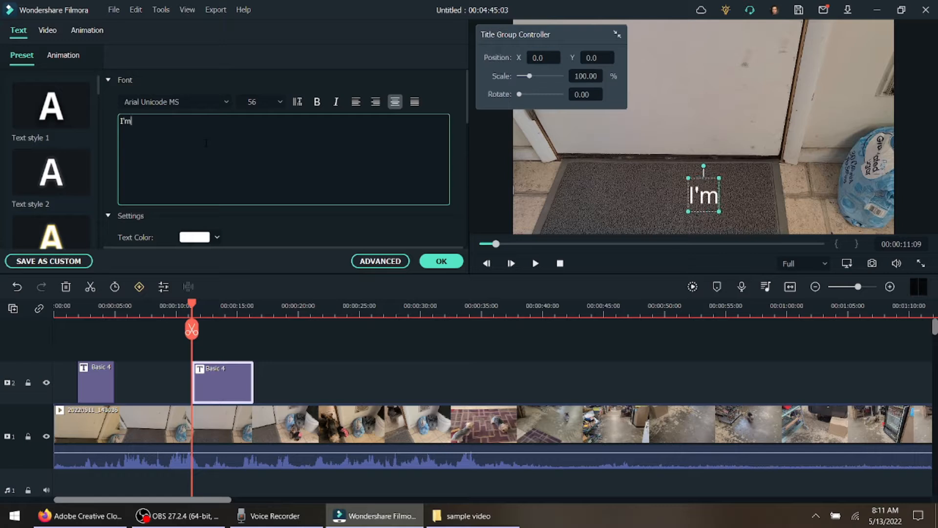
pyautogui.write(' so mean t')
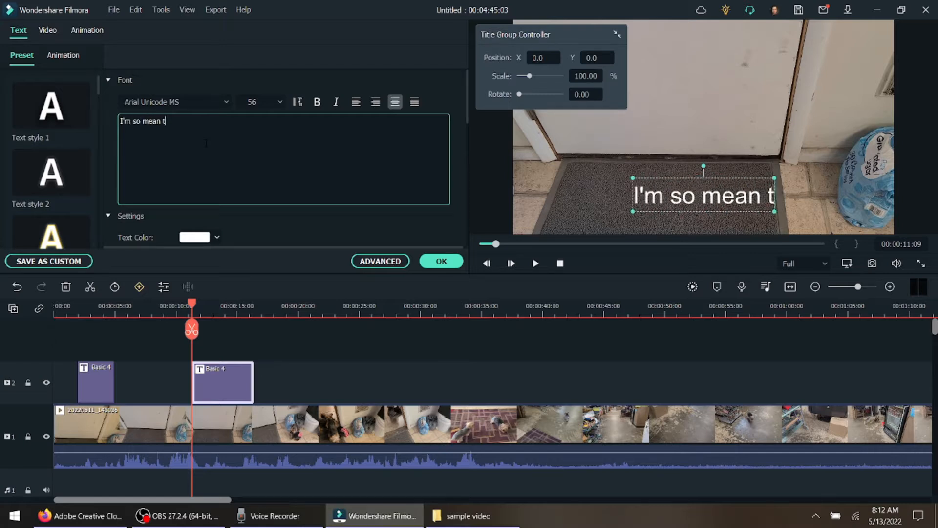
pyautogui.write('o my poor')
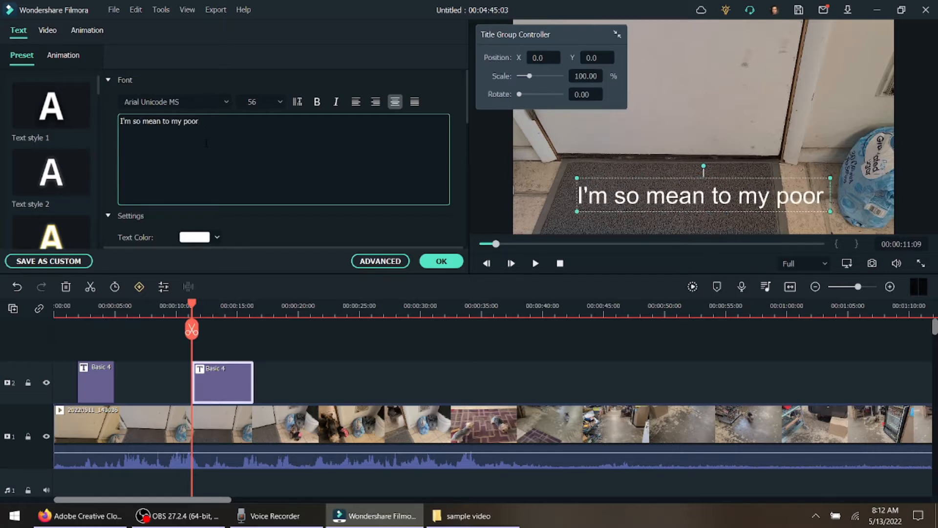
pyautogui.write(' baby!')
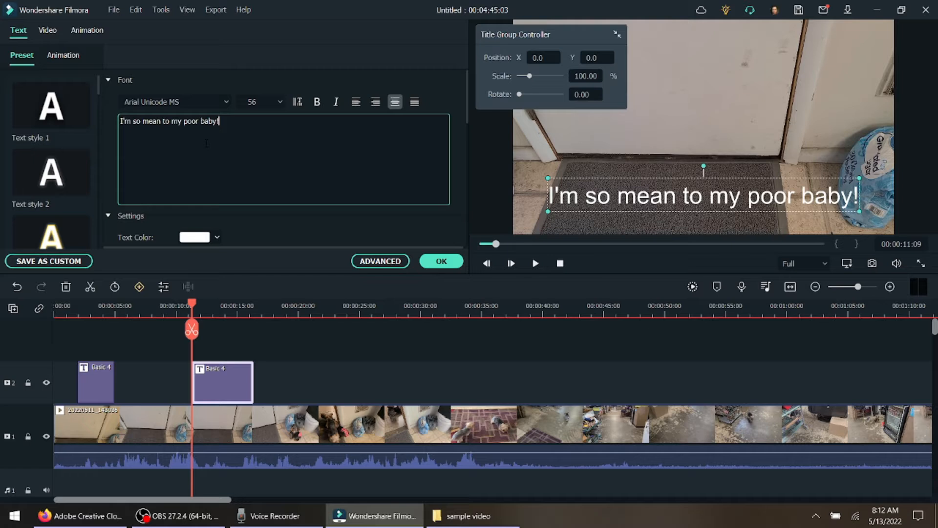
# Apply Text style 2 to the second title and move it slightly lower in the picture
pyautogui.click(51, 171)
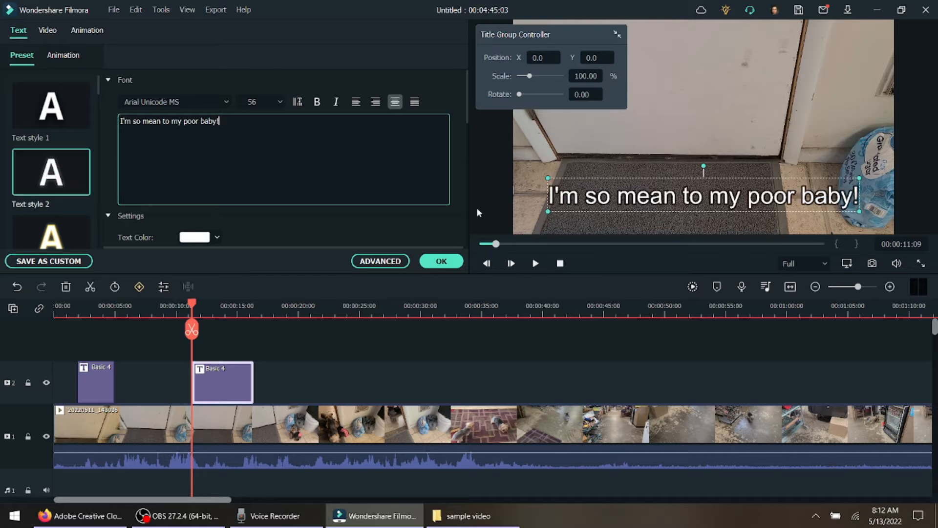
pyautogui.click(690, 211)
pyautogui.moveTo(690, 211); pyautogui.dragTo(690, 219)
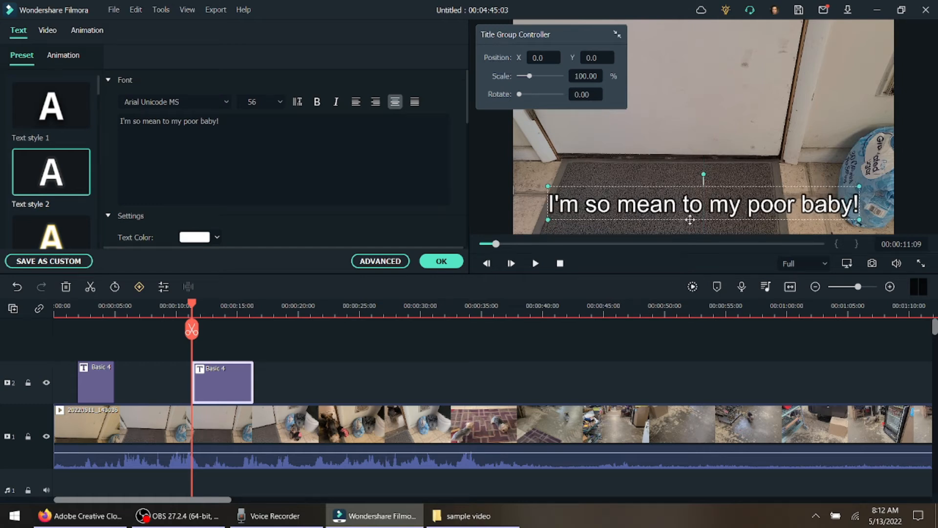
# Confirm the second title, play on to 00:00:14:18, split the title there and delete its remainder
pyautogui.click(443, 261)
pyautogui.click(534, 264)
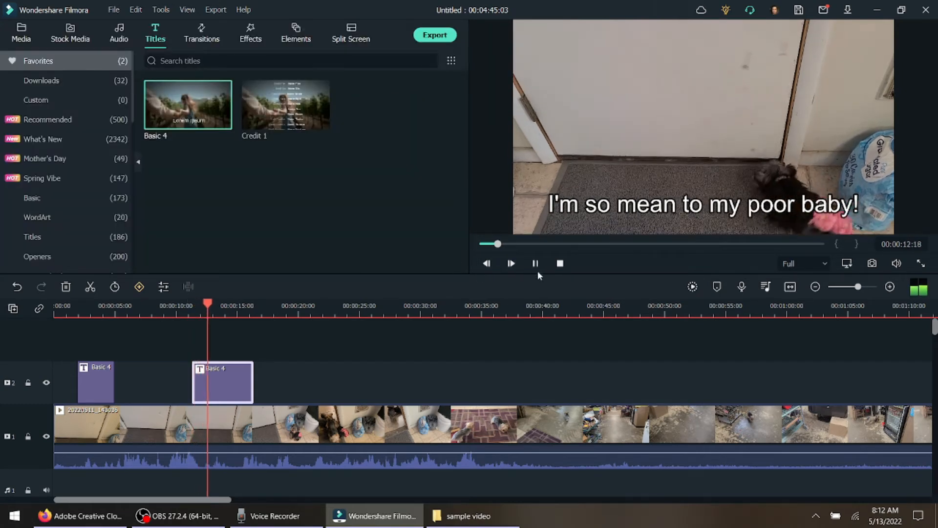
pyautogui.click(535, 264)
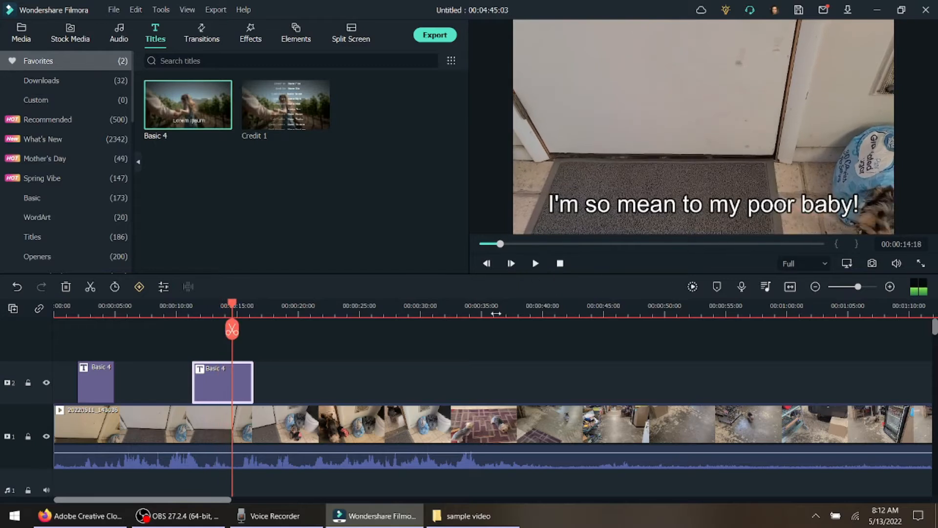
pyautogui.hotkey('ctrl', 'b')
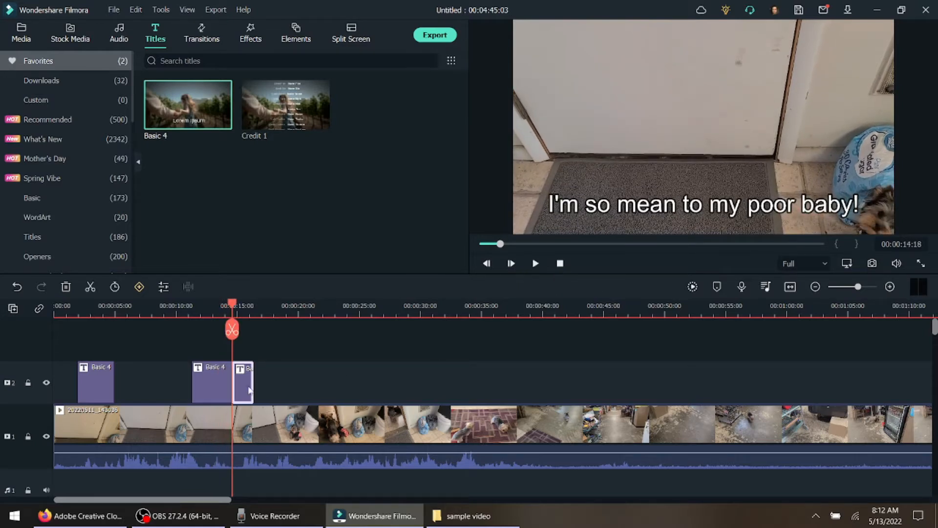
pyautogui.press('Delete')
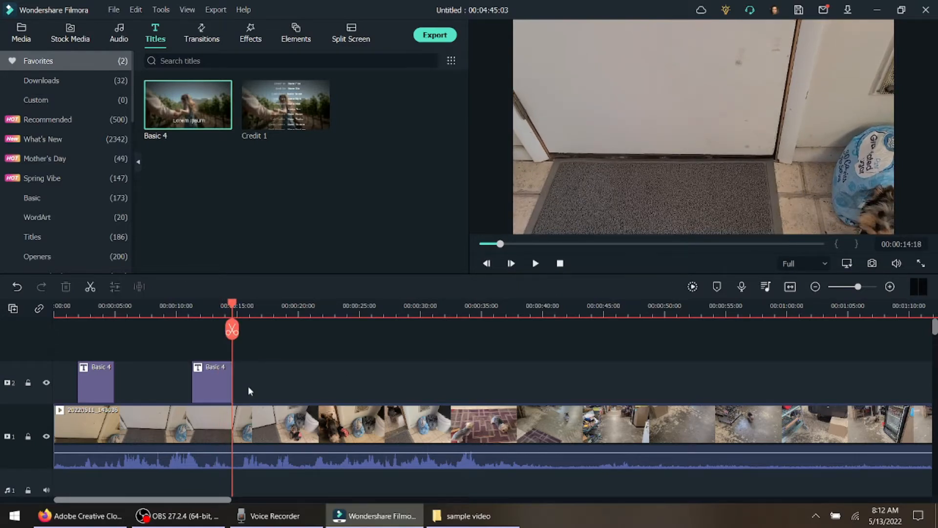
# Play on to 00:00:23:08 and split the main video clip there
pyautogui.click(535, 263)
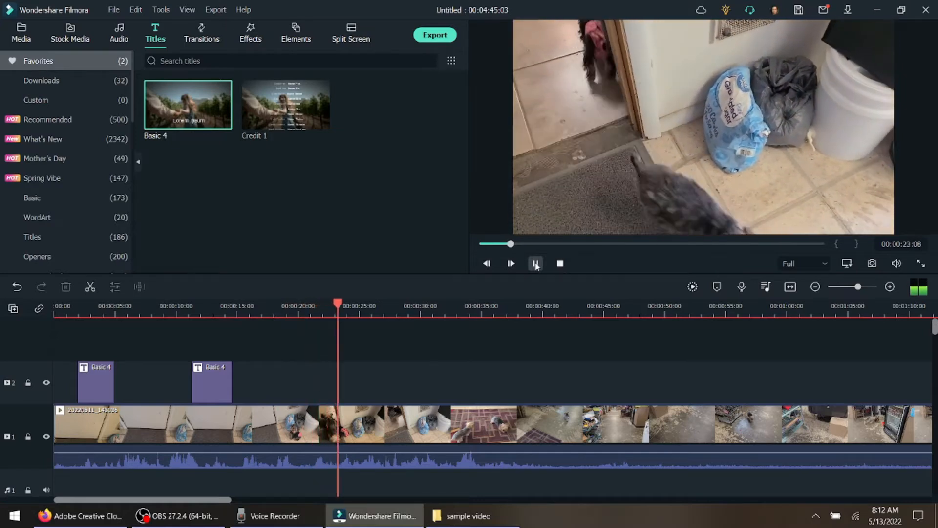
pyautogui.click(536, 264)
pyautogui.click(341, 306)
pyautogui.click(322, 307)
pyautogui.moveTo(322, 307); pyautogui.dragTo(339, 315)
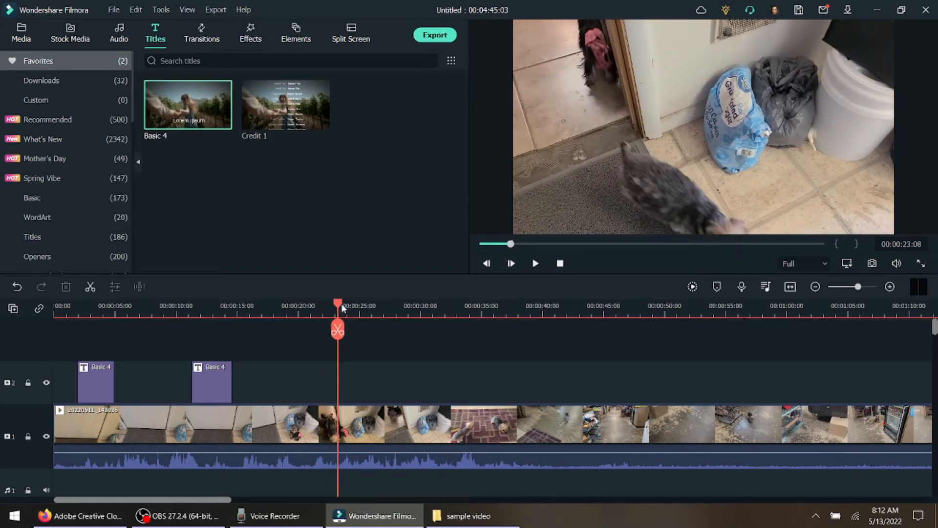
pyautogui.click(338, 330)
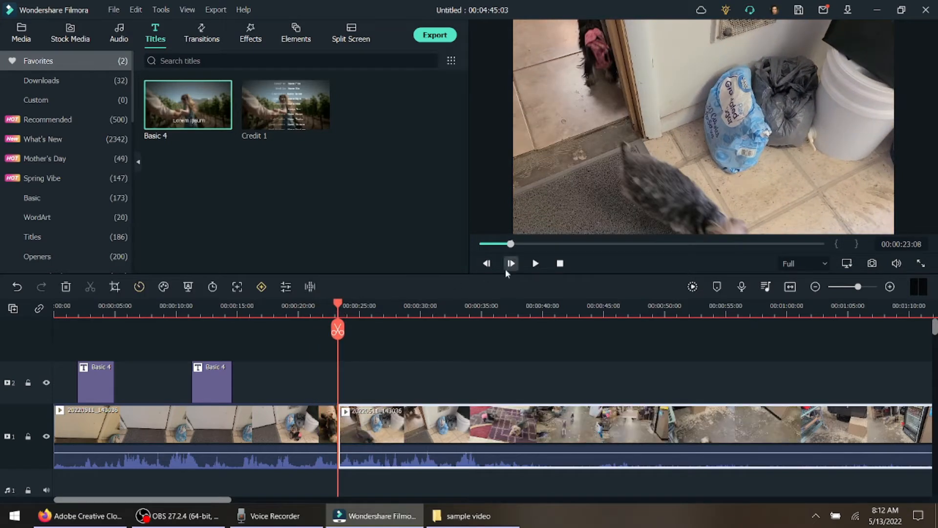
# Play on to 00:00:31:07, split the clip there and delete the section between 00:00:23:08 and this cut
pyautogui.click(535, 265)
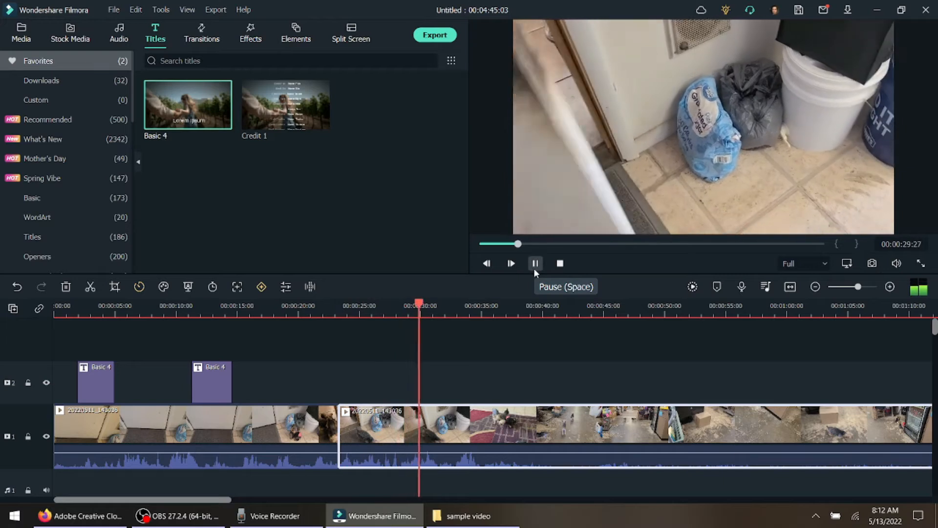
pyautogui.click(536, 265)
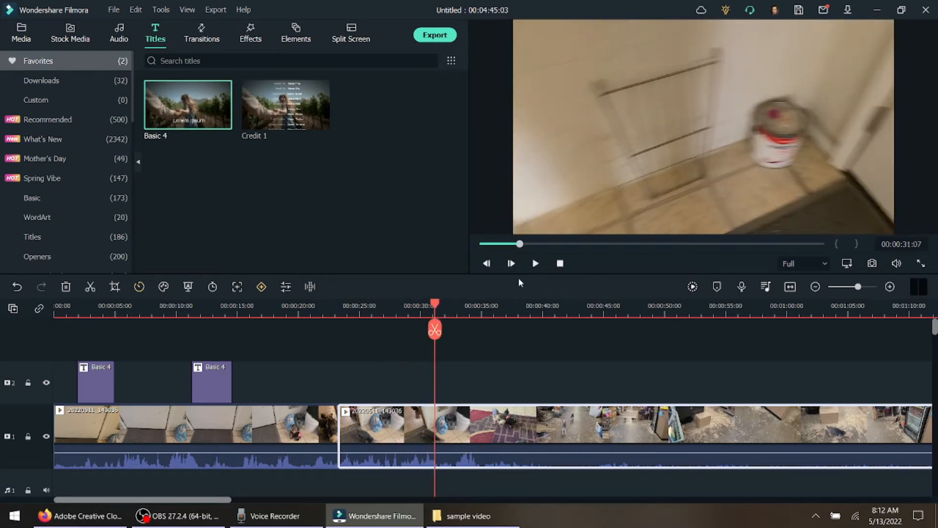
pyautogui.hotkey('ctrl', 'b')
pyautogui.click(397, 425)
pyautogui.press('Delete')
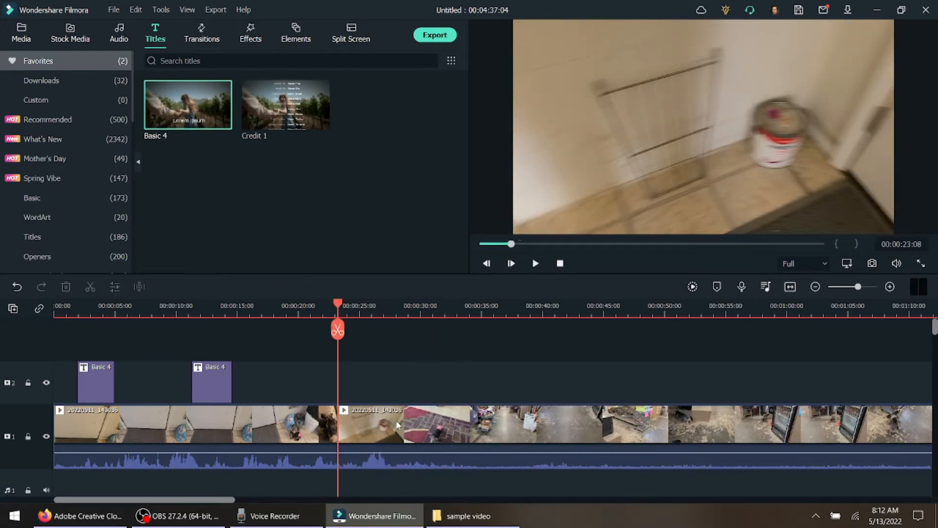
# Review the footage after the cut, split the clip at 00:00:24:15 and delete the short piece before it
pyautogui.click(530, 265)
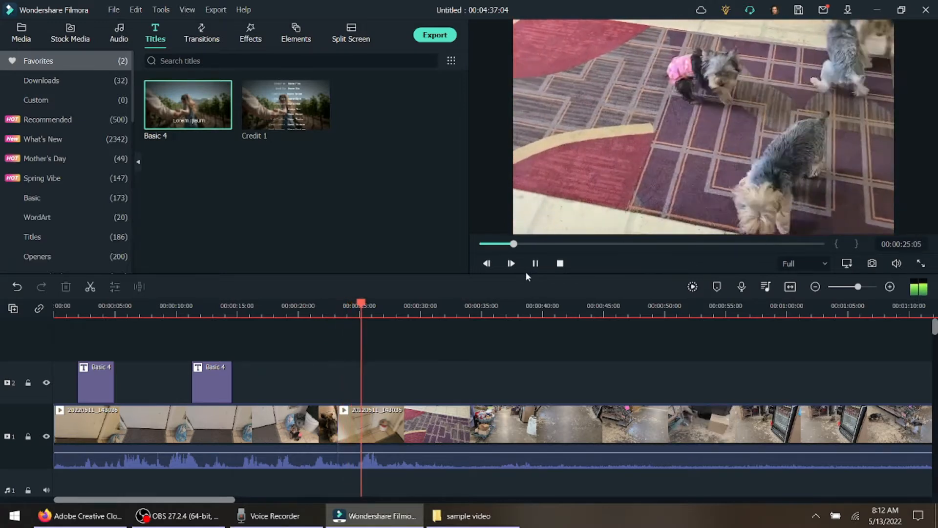
pyautogui.click(536, 263)
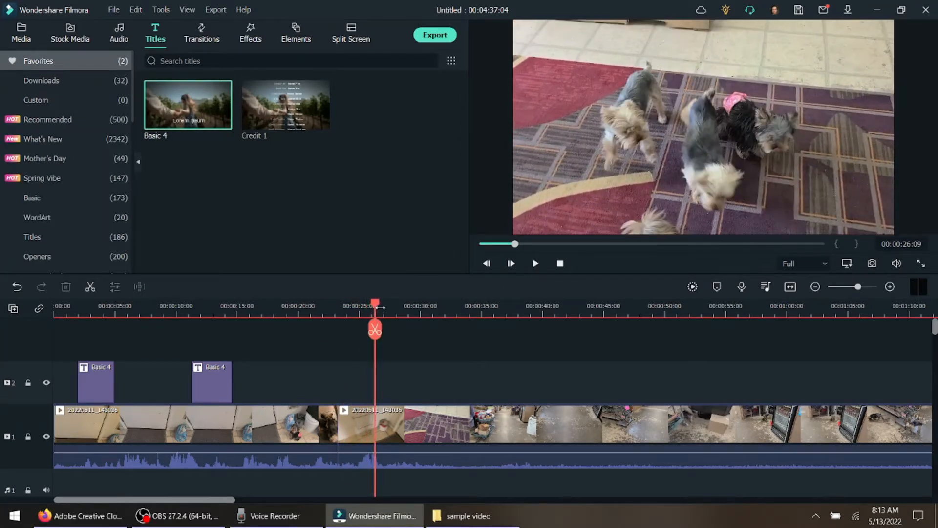
pyautogui.moveTo(374, 307); pyautogui.dragTo(355, 312)
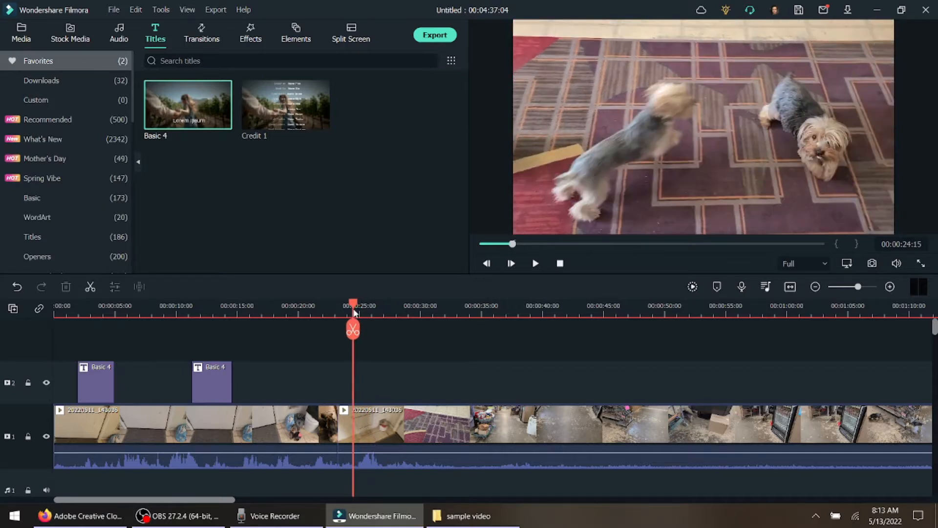
pyautogui.click(353, 330)
pyautogui.click(350, 430)
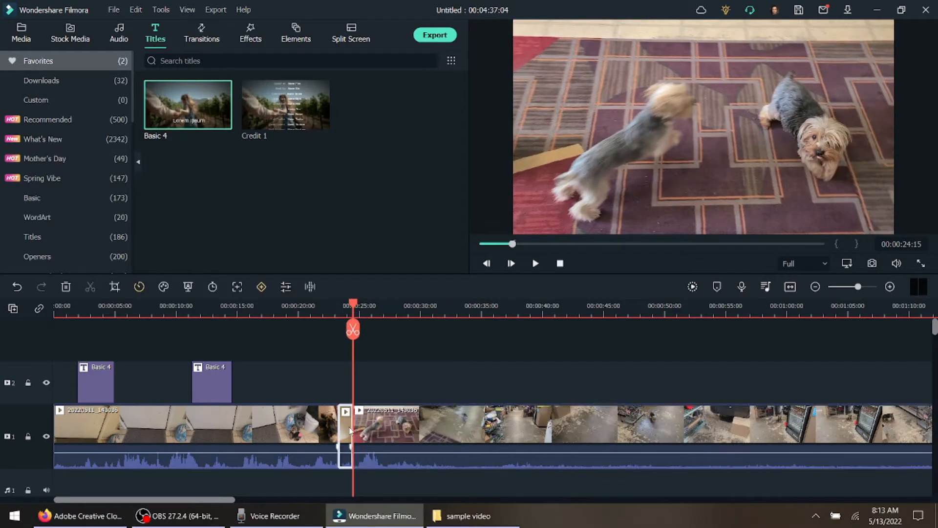
pyautogui.press('Delete')
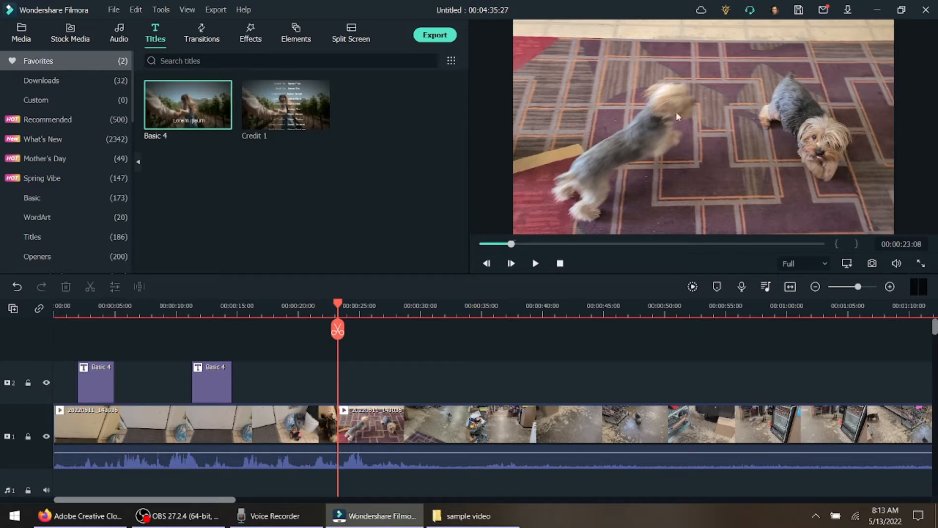
# Play further, split the clip at 00:00:36:21 and 00:00:39:27, and delete the section between the two cuts
pyautogui.click(536, 264)
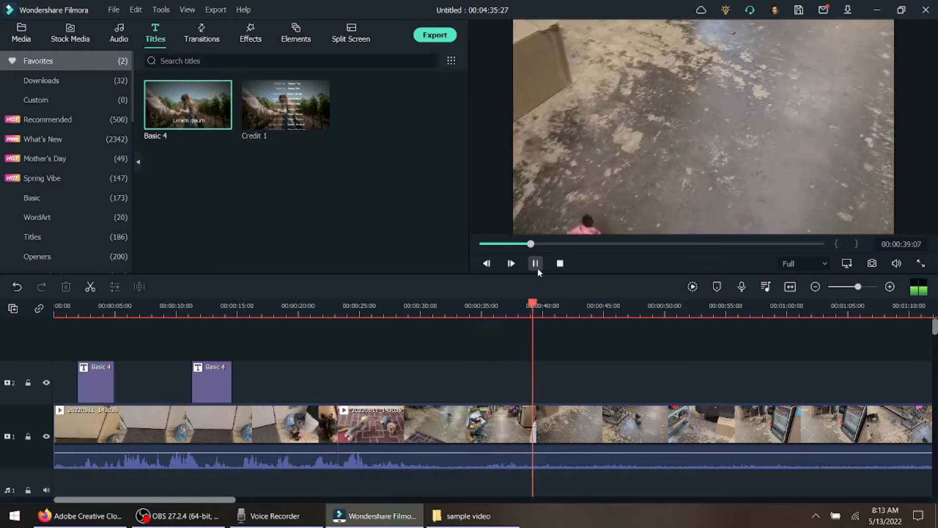
pyautogui.click(536, 263)
pyautogui.moveTo(539, 303); pyautogui.dragTo(541, 331)
pyautogui.click(503, 330)
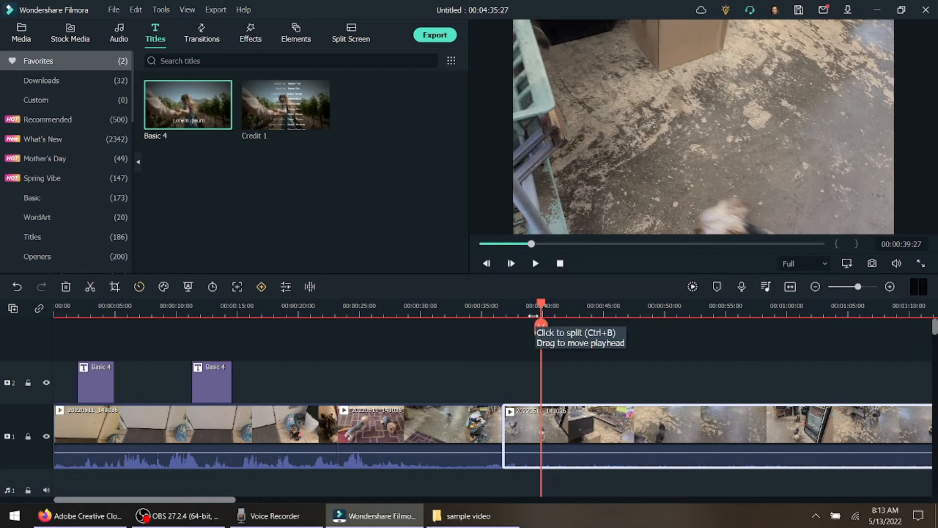
pyautogui.click(541, 330)
pyautogui.click(520, 420)
pyautogui.press('Delete')
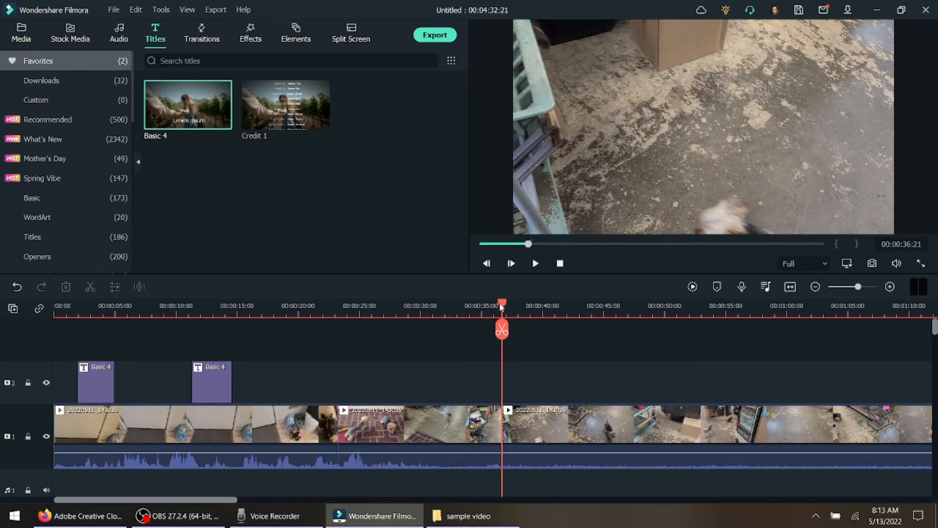
# Find the point at 00:00:31:20 on the magnified timeline and split the video clip there
pyautogui.moveTo(503, 306); pyautogui.dragTo(469, 328)
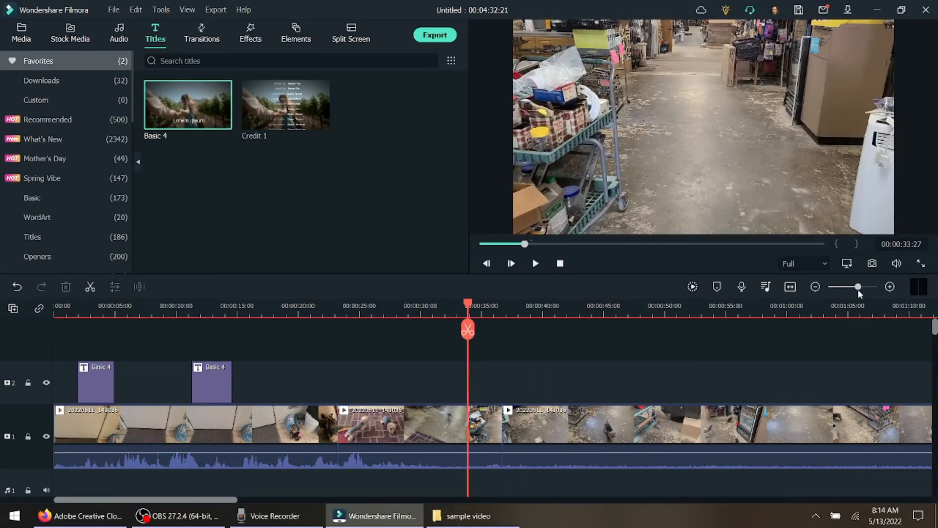
pyautogui.moveTo(860, 290); pyautogui.dragTo(881, 293)
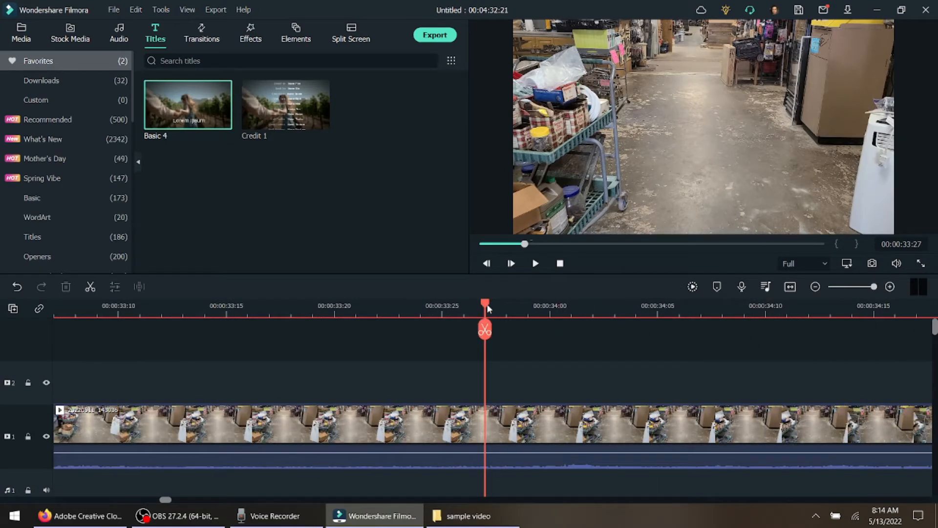
pyautogui.moveTo(489, 306); pyautogui.dragTo(120, 361)
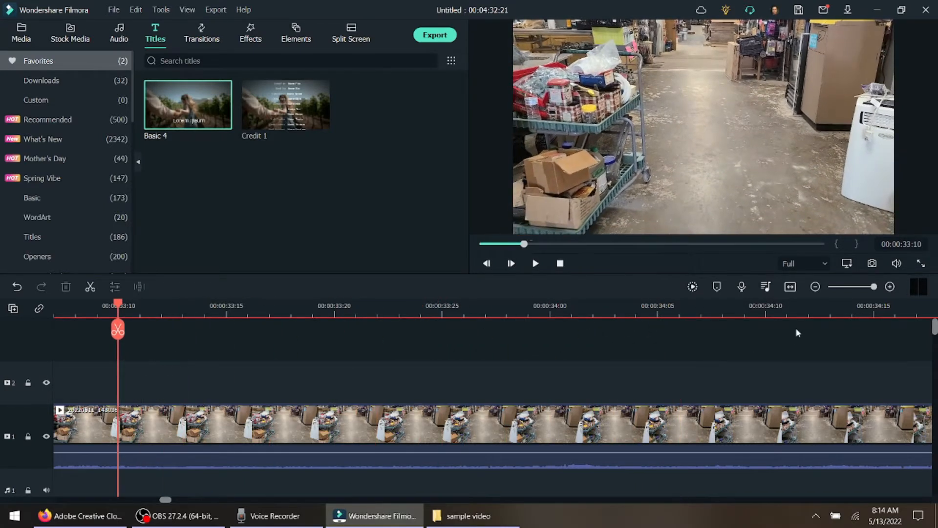
pyautogui.click(868, 288)
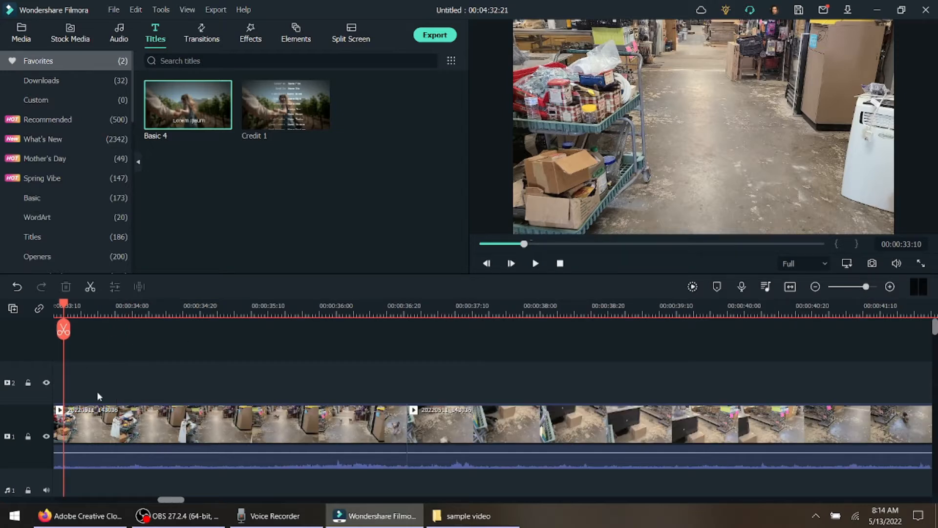
pyautogui.moveTo(177, 503); pyautogui.dragTo(170, 504)
pyautogui.moveTo(301, 308); pyautogui.dragTo(133, 308)
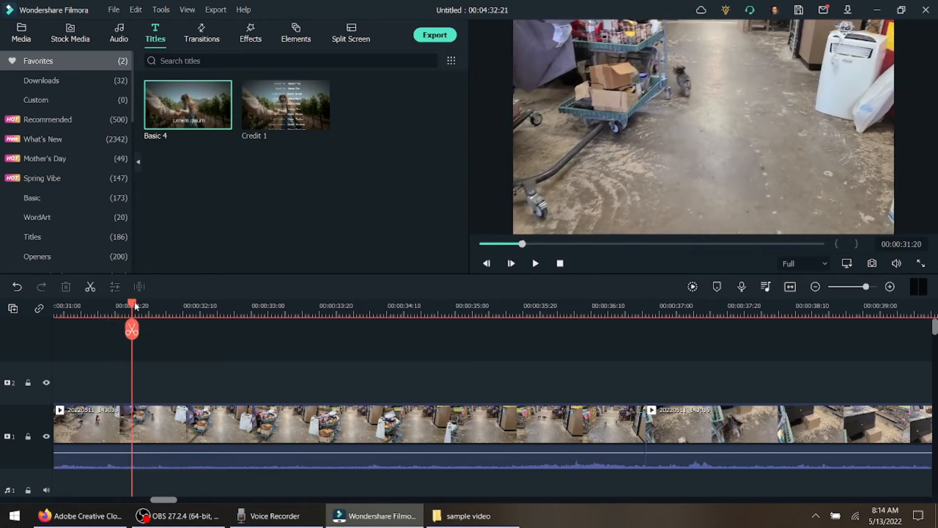
pyautogui.hotkey('ctrl', 'b')
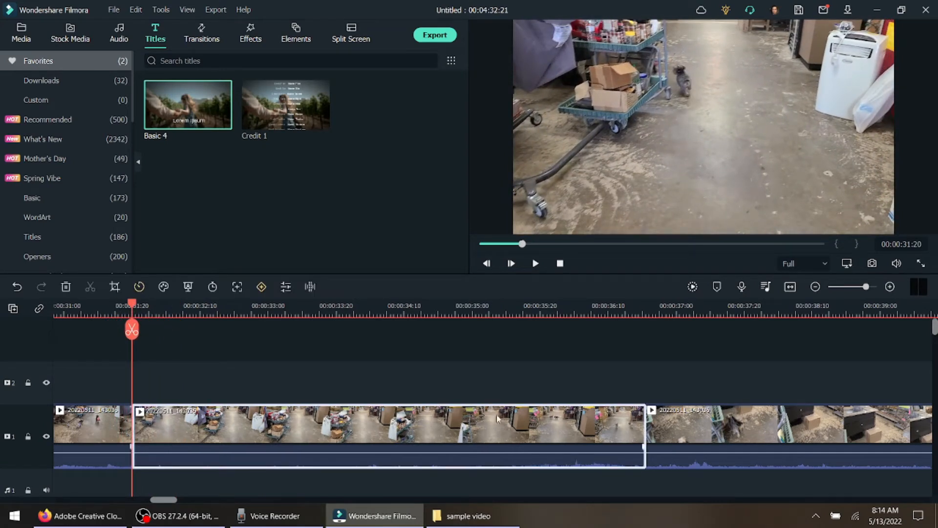
# Split the clip again at 00:00:34:12 and delete the section between 00:00:31:20 and this cut
pyautogui.moveTo(131, 306); pyautogui.dragTo(432, 412)
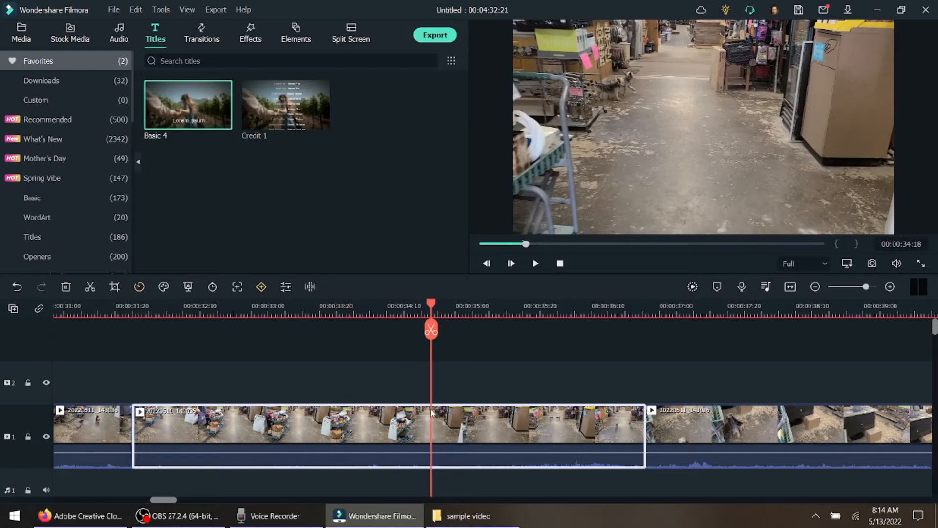
pyautogui.hotkey('ctrl', 'b')
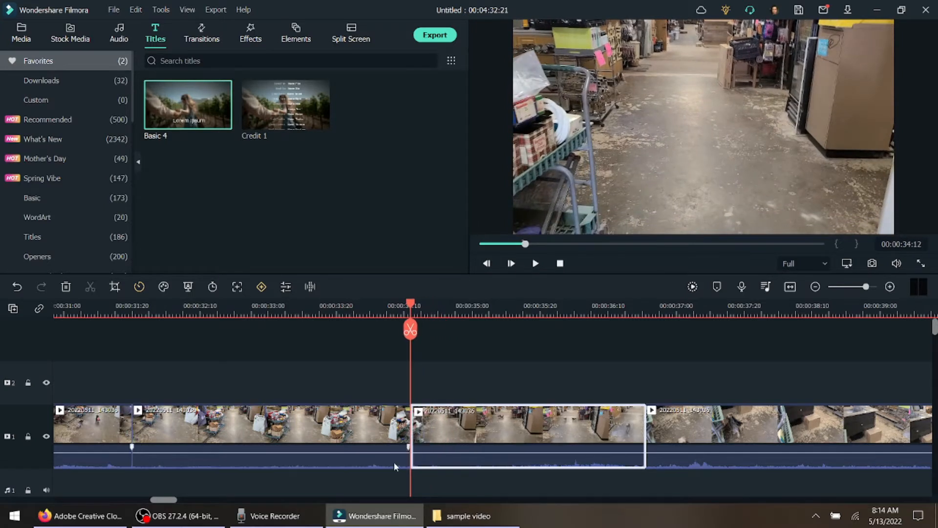
pyautogui.click(353, 434)
pyautogui.press('Delete')
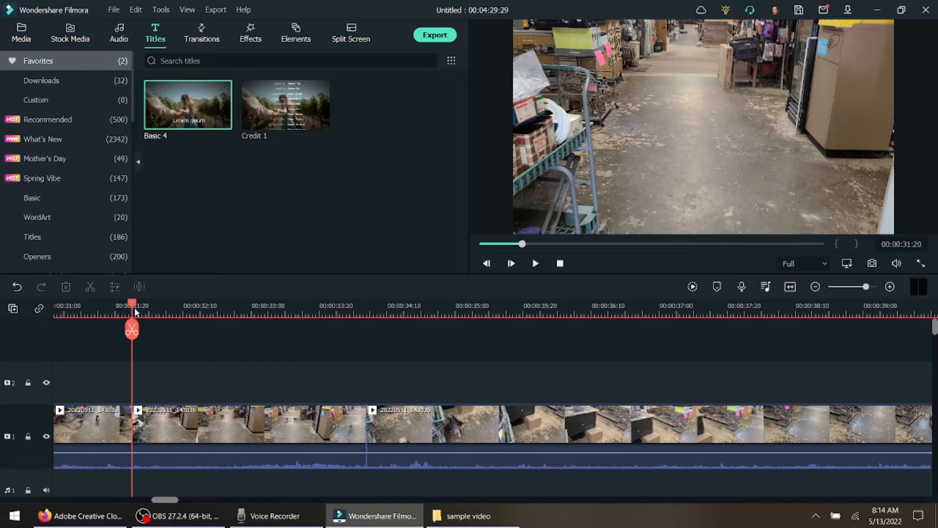
# Split the footage at 00:00:35:07 and 00:00:38:02, and delete the section between these cuts
pyautogui.moveTo(132, 306); pyautogui.dragTo(786, 424)
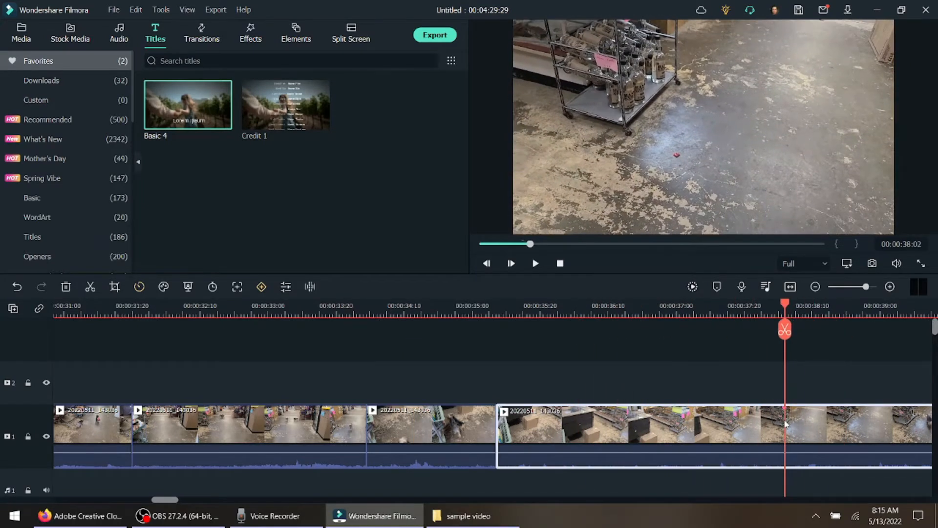
pyautogui.hotkey('ctrl', 'b')
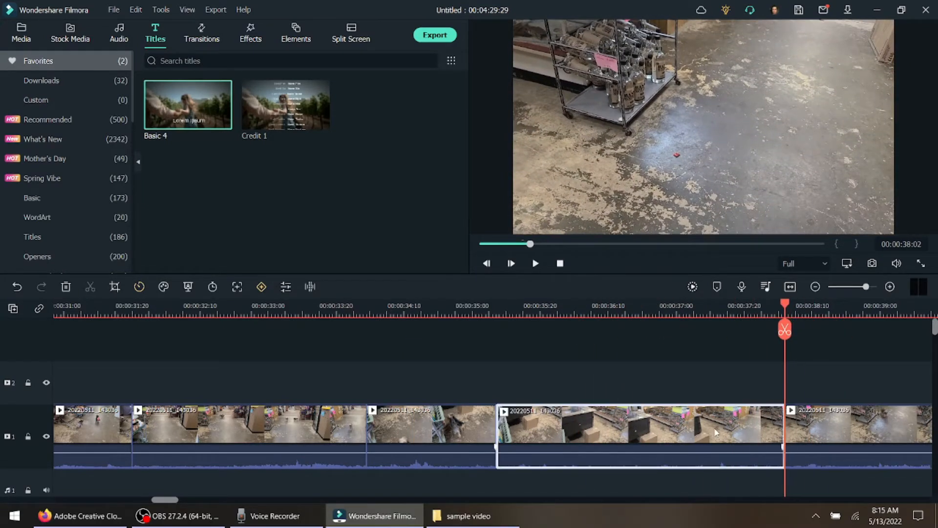
pyautogui.press('Delete')
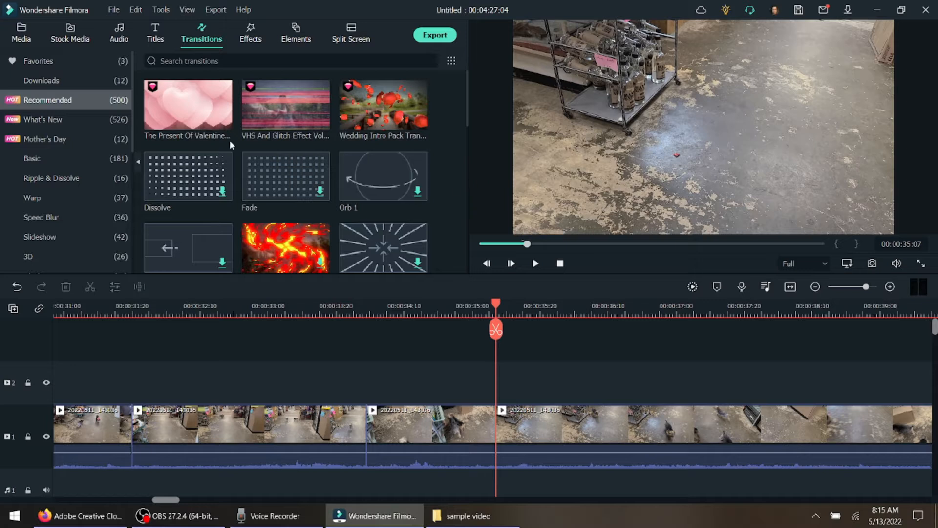
# Preview the recommended Valentine, VHS And Glitch, Wedding Intro and Fade transitions
pyautogui.click(197, 113)
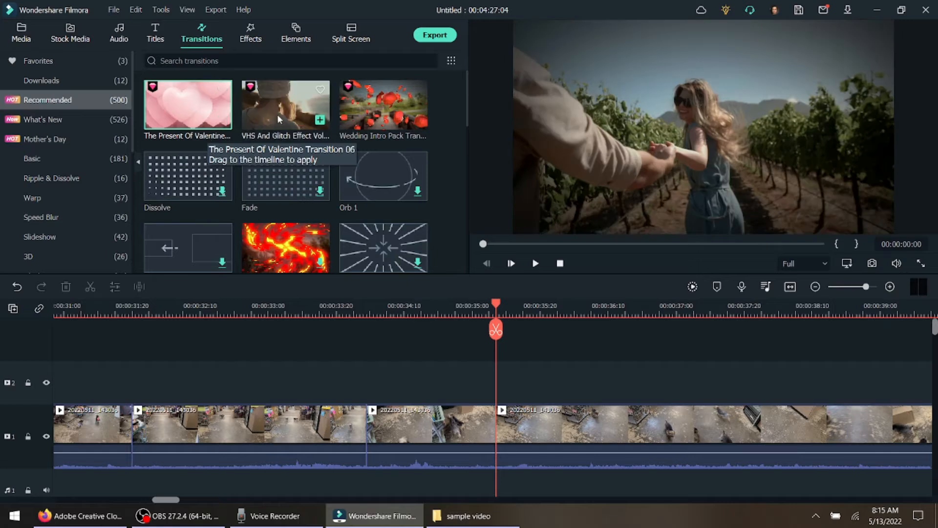
pyautogui.click(272, 146)
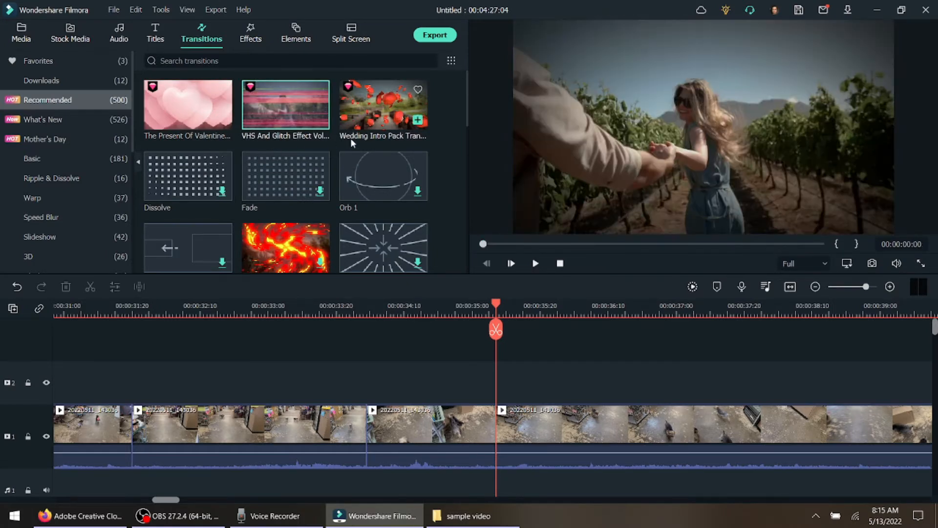
pyautogui.click(367, 125)
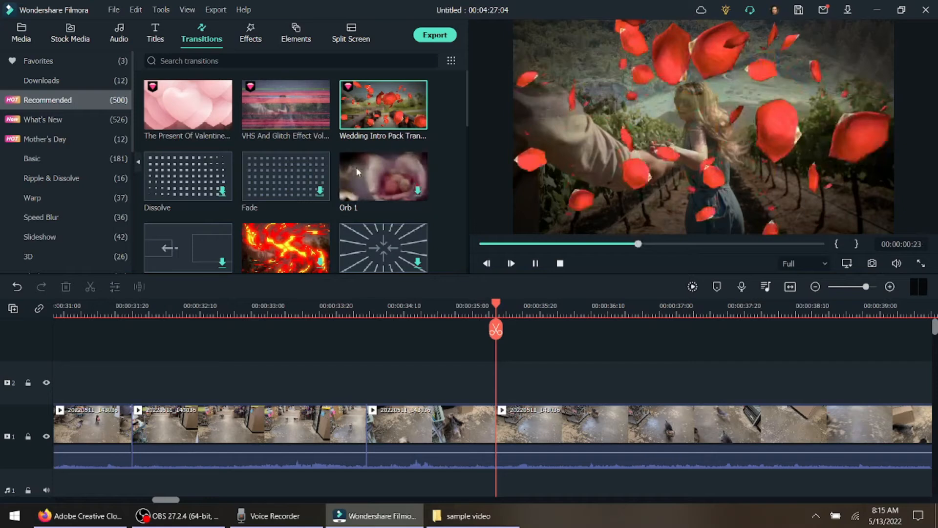
pyautogui.click(280, 183)
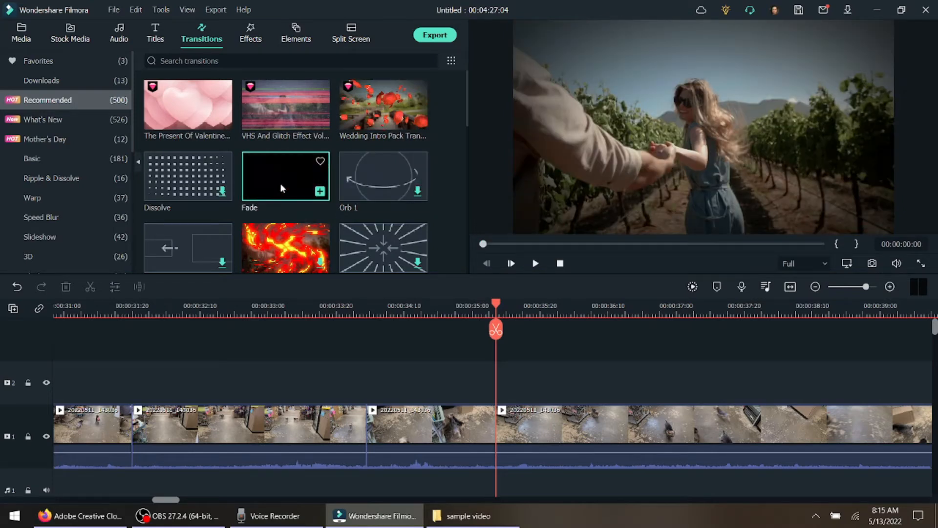
pyautogui.doubleClick(286, 185)
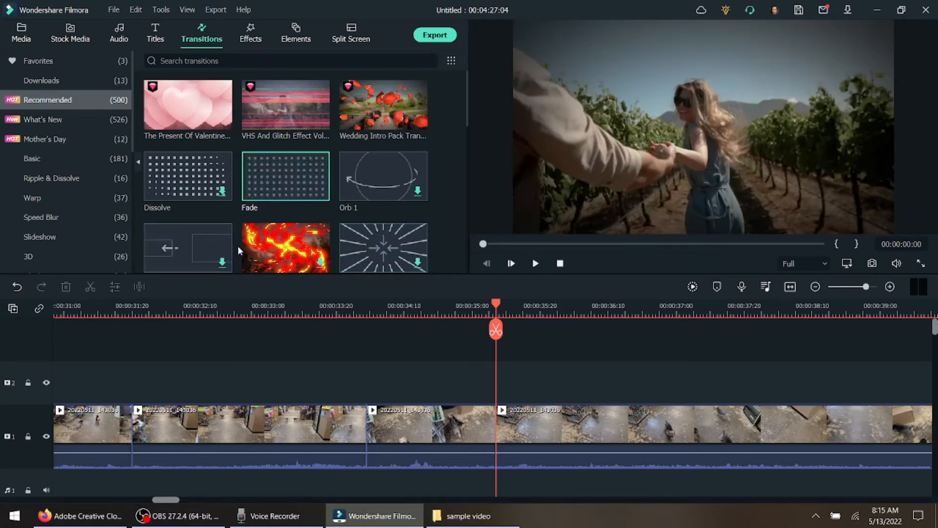
# Preview the Dispersion Blur transition and place the favourite Simple Roll 6 on the cut at about 00:00:34:00
pyautogui.scroll(-5, 354, 210)
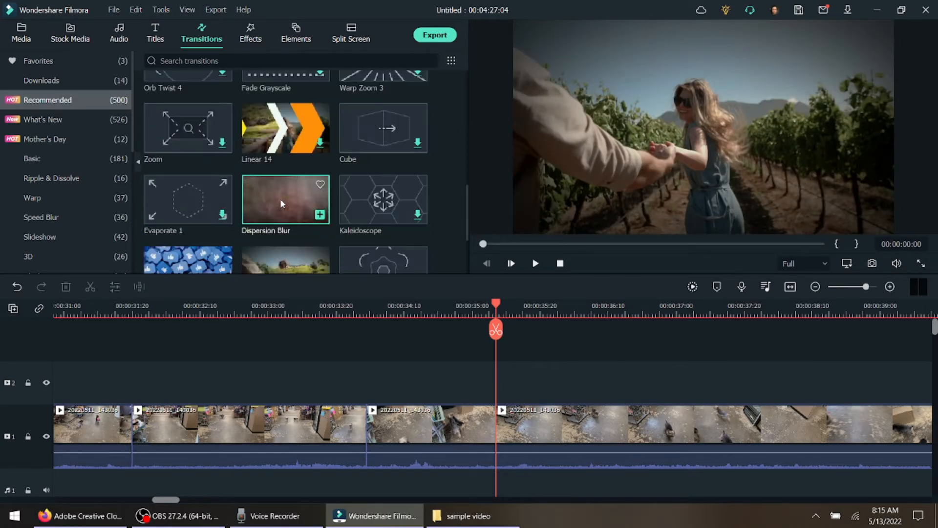
pyautogui.click(281, 204)
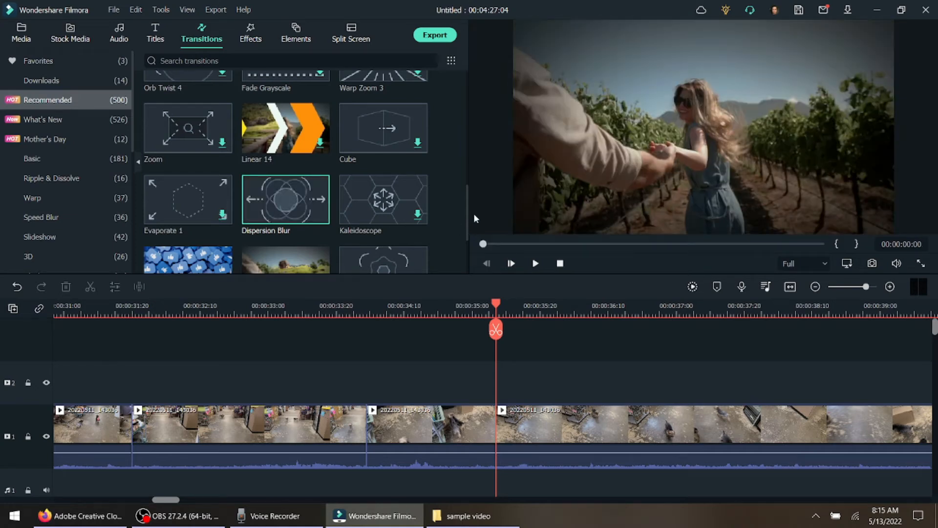
pyautogui.click(38, 61)
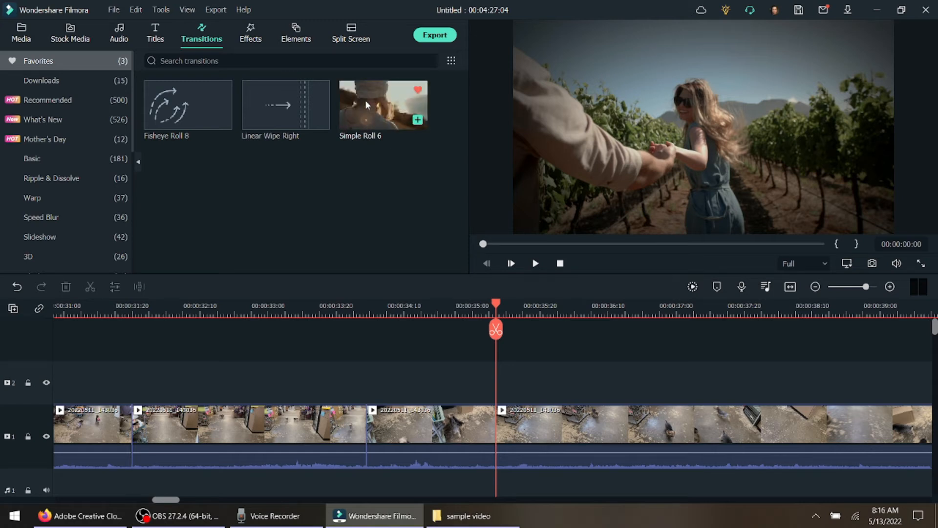
pyautogui.moveTo(367, 105); pyautogui.dragTo(372, 129)
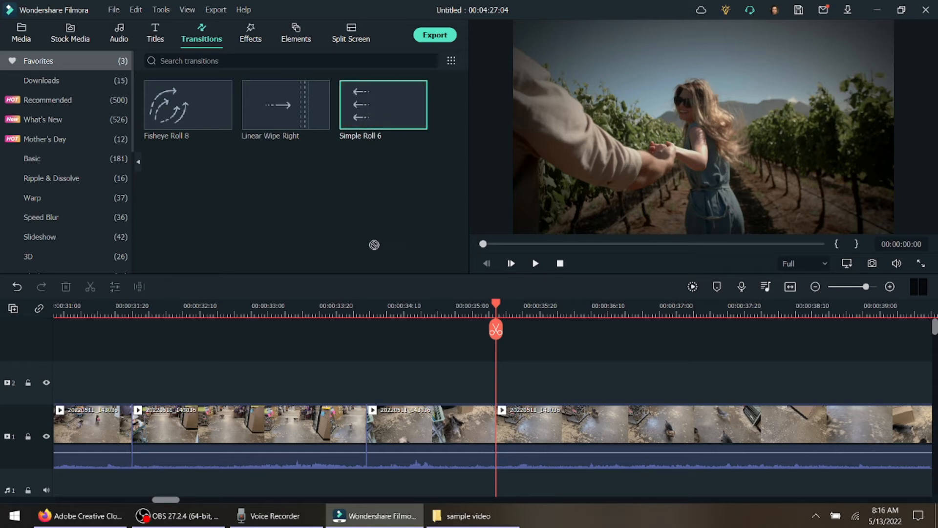
pyautogui.moveTo(369, 389); pyautogui.dragTo(363, 438)
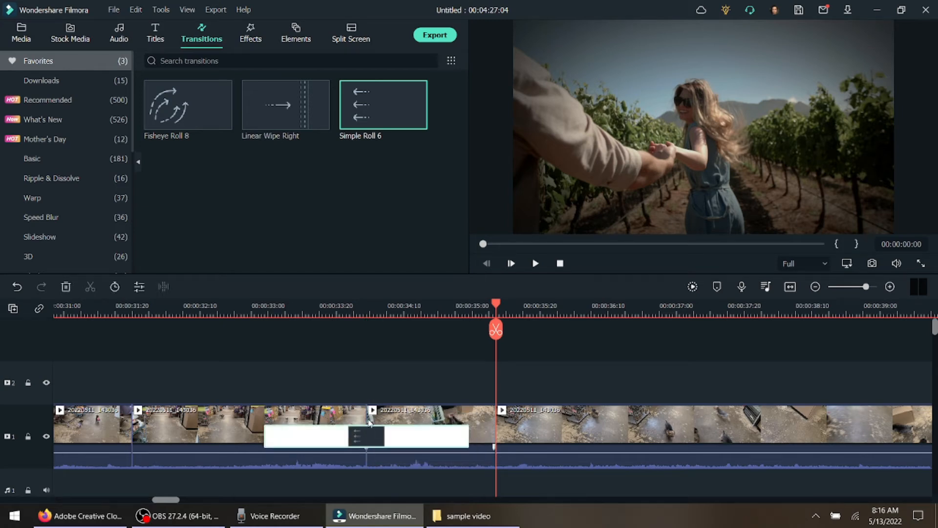
# Play back the footage across the Simple Roll 6 transition from before it starts until just past 00:00:35:00
pyautogui.moveTo(496, 304); pyautogui.dragTo(162, 306)
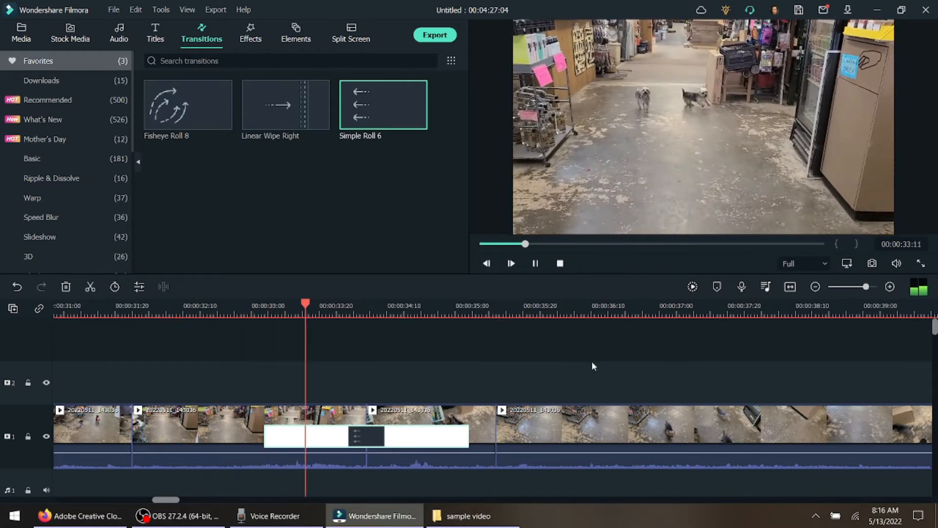
pyautogui.click(535, 263)
pyautogui.click(228, 311)
pyautogui.moveTo(217, 333); pyautogui.dragTo(74, 337)
pyautogui.click(535, 263)
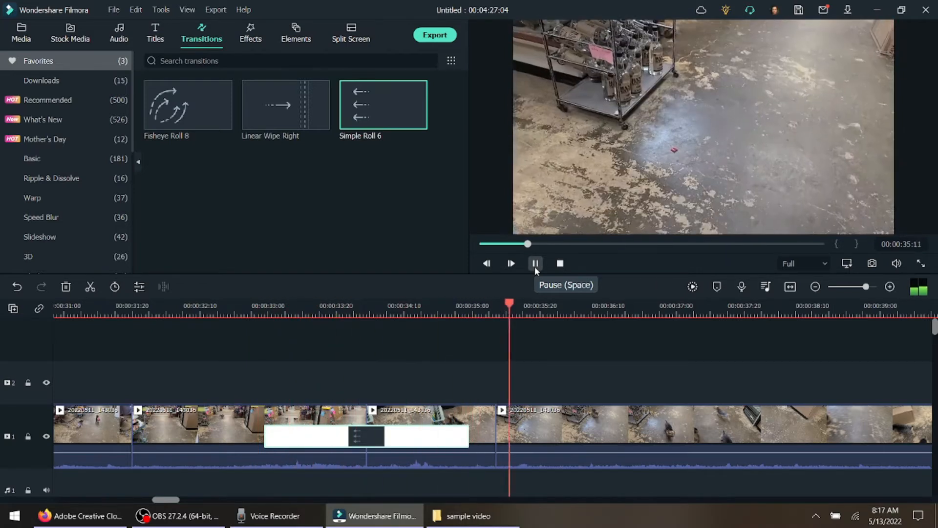
pyautogui.click(535, 266)
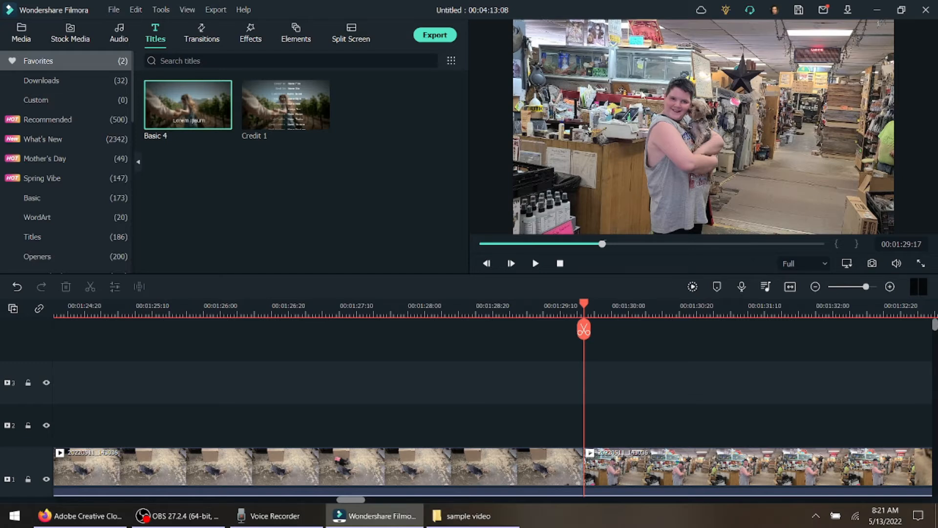
# Split the video clip at 00:01:31:25 to isolate the short scene of the person holding the dog
pyautogui.moveTo(585, 304); pyautogui.dragTo(564, 305)
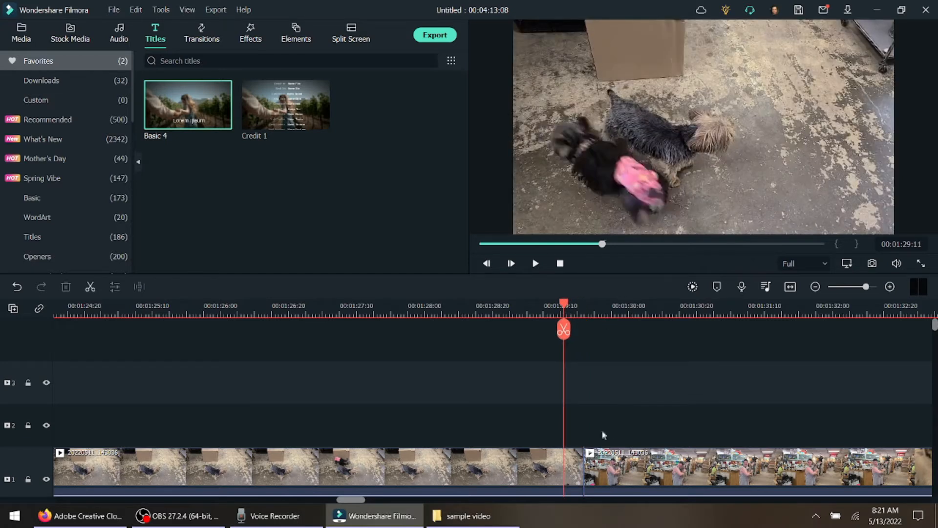
pyautogui.scroll(-1, 577, 371)
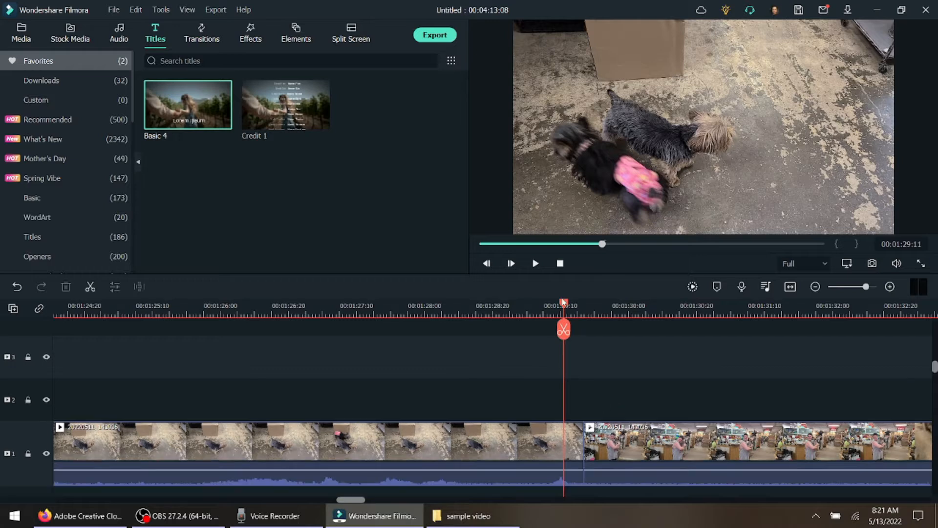
pyautogui.moveTo(562, 304); pyautogui.dragTo(815, 416)
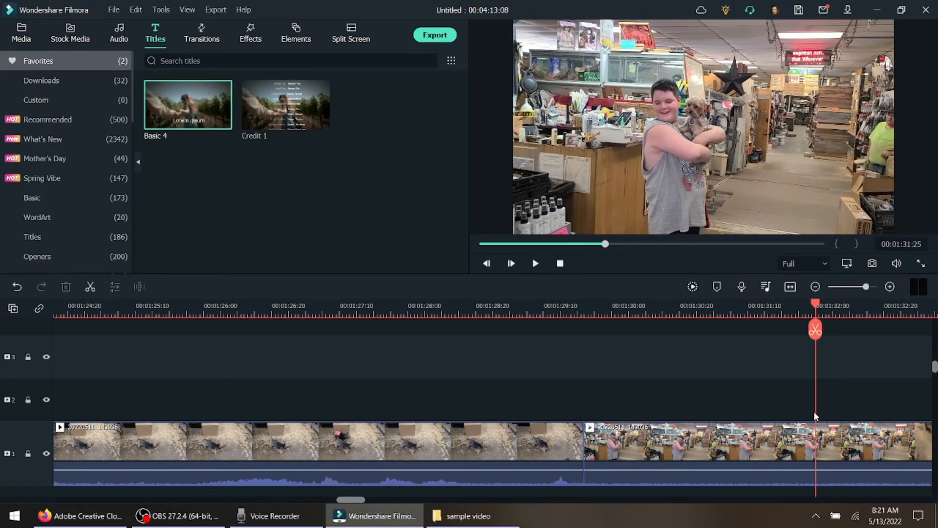
pyautogui.hotkey('ctrl', 'b')
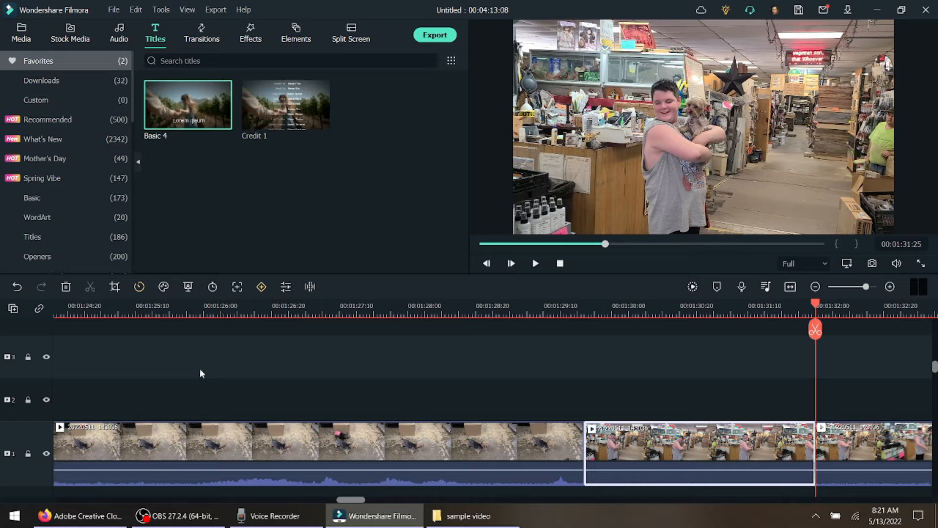
# Crop the isolated scene at 16:9 to about 672 x 378, framed around the person's face and the dog
pyautogui.click(114, 288)
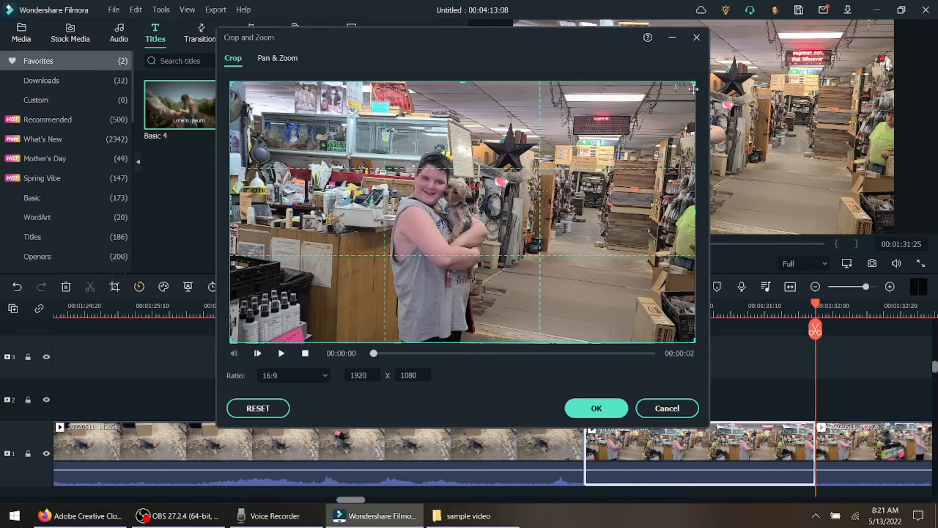
pyautogui.moveTo(694, 85); pyautogui.dragTo(571, 151)
pyautogui.moveTo(233, 342); pyautogui.dragTo(355, 264)
pyautogui.moveTo(438, 233)
pyautogui.mouseDown()
pyautogui.moveTo(429, 223)
pyautogui.moveTo(440, 218)
pyautogui.mouseUp()
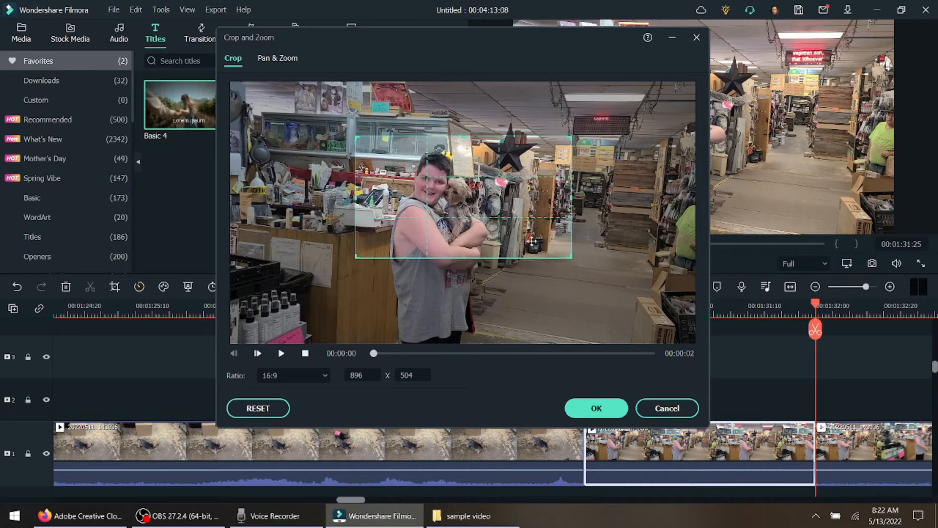
pyautogui.moveTo(574, 260); pyautogui.dragTo(519, 236)
pyautogui.moveTo(457, 197); pyautogui.dragTo(473, 204)
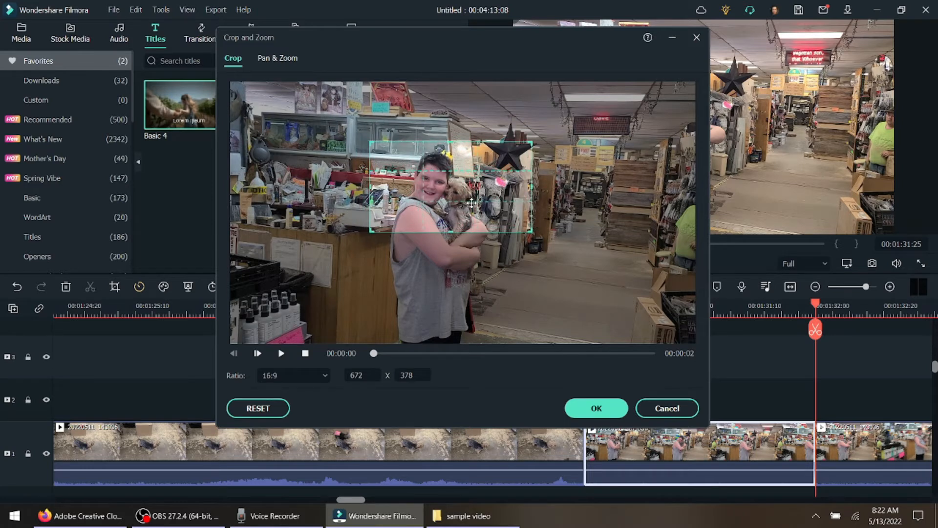
pyautogui.click(609, 407)
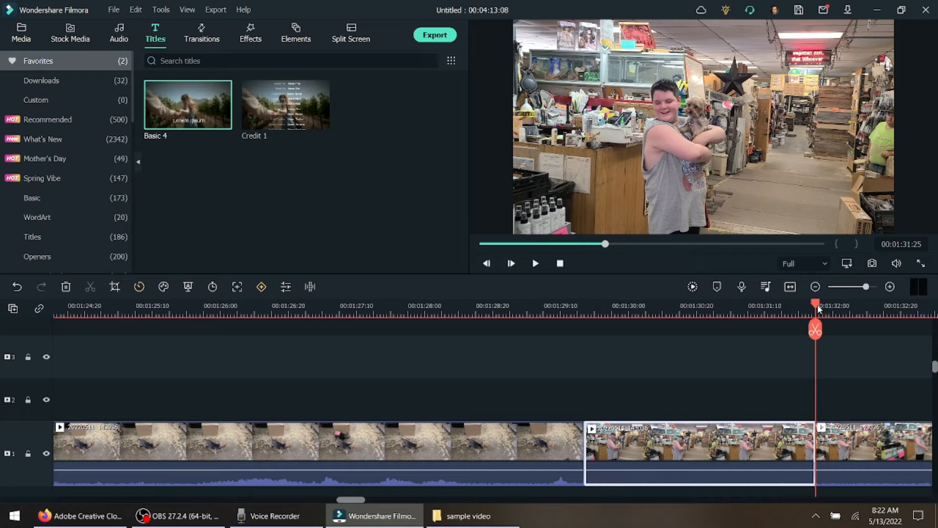
# Scrub through the footage that follows the cropped scene, to about 00:01:35:14
pyautogui.moveTo(816, 309); pyautogui.dragTo(890, 491)
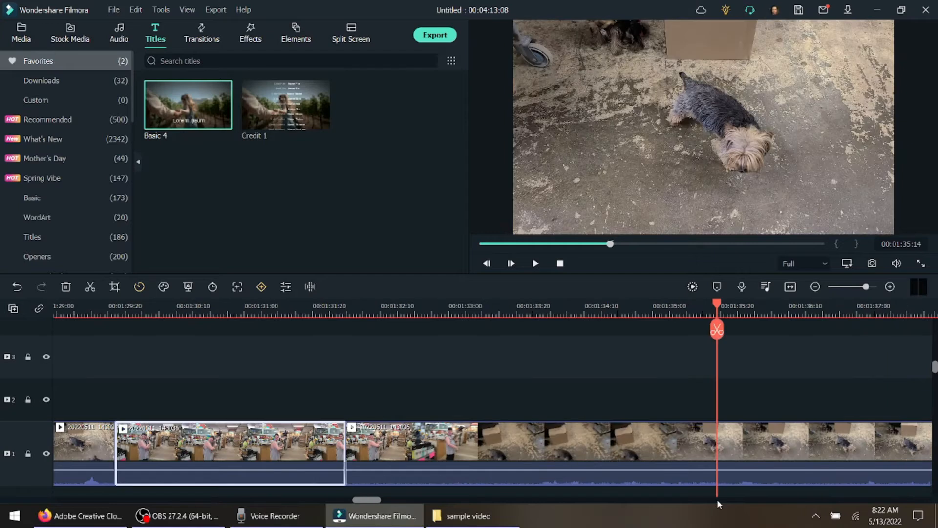
pyautogui.moveTo(717, 499); pyautogui.dragTo(675, 497)
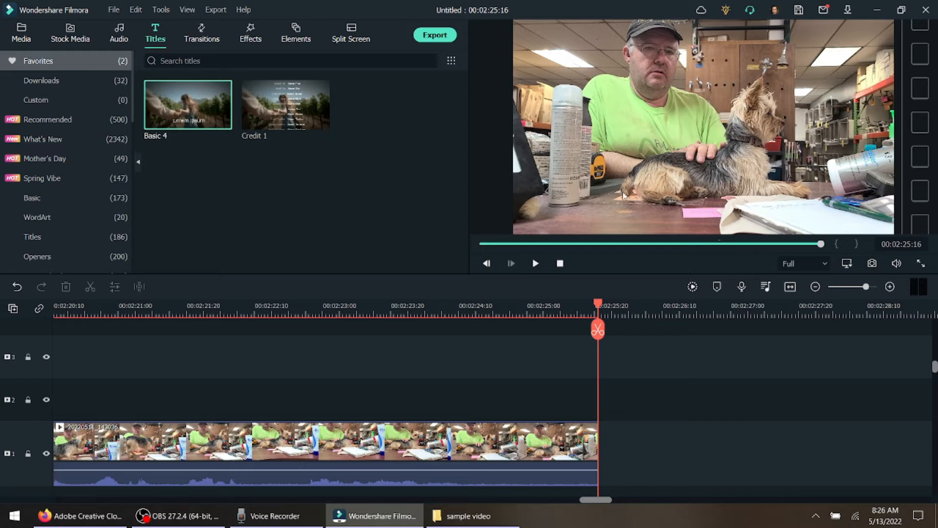
# Show the project media and scrub around the end of the edited footage, stopping at 00:02:25:02
pyautogui.click(21, 34)
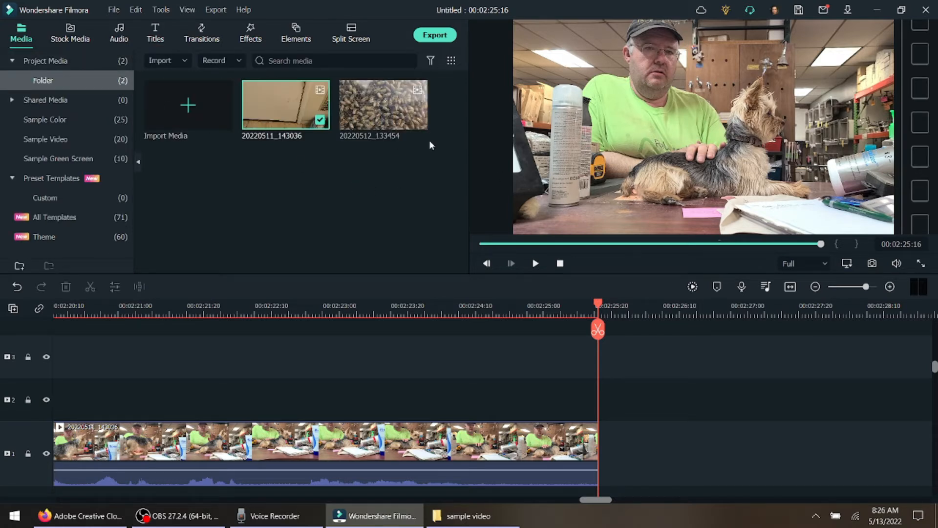
pyautogui.moveTo(596, 328); pyautogui.dragTo(613, 387)
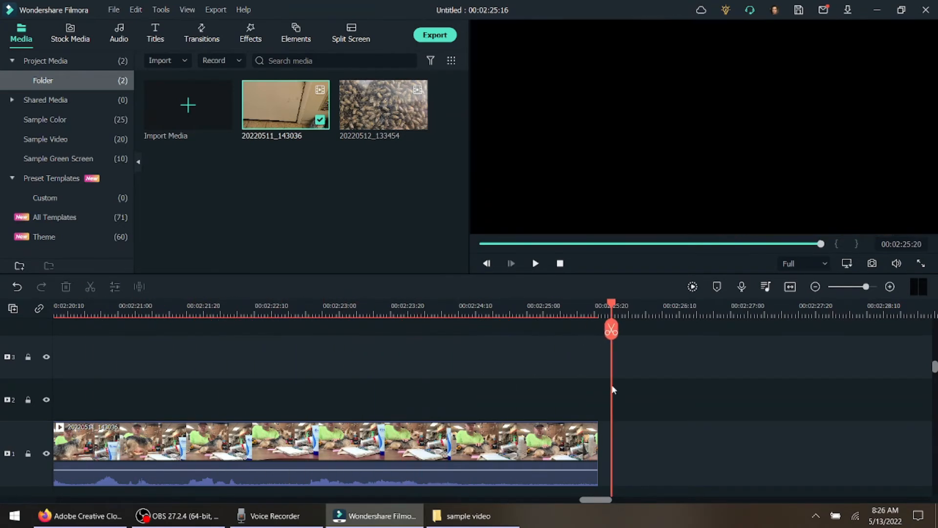
pyautogui.moveTo(617, 302); pyautogui.dragTo(550, 317)
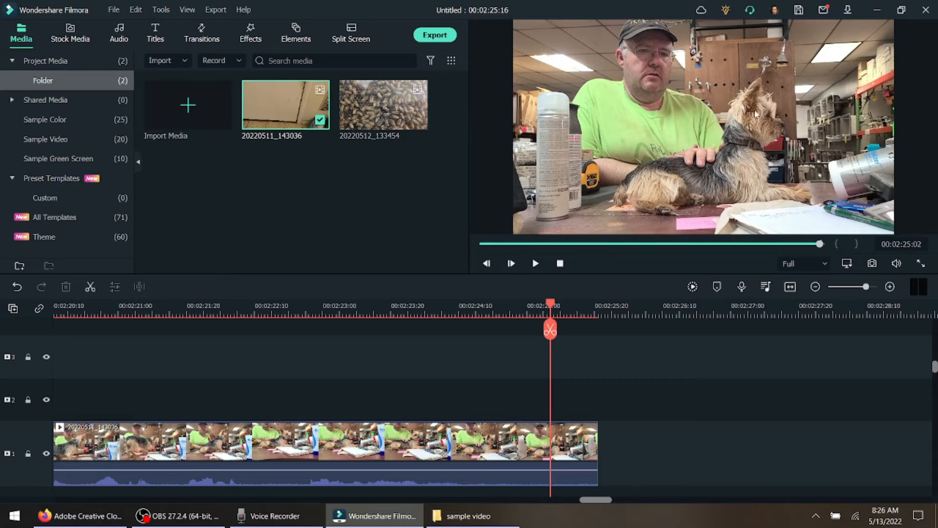
pyautogui.moveTo(392, 121)
pyautogui.click(204, 37)
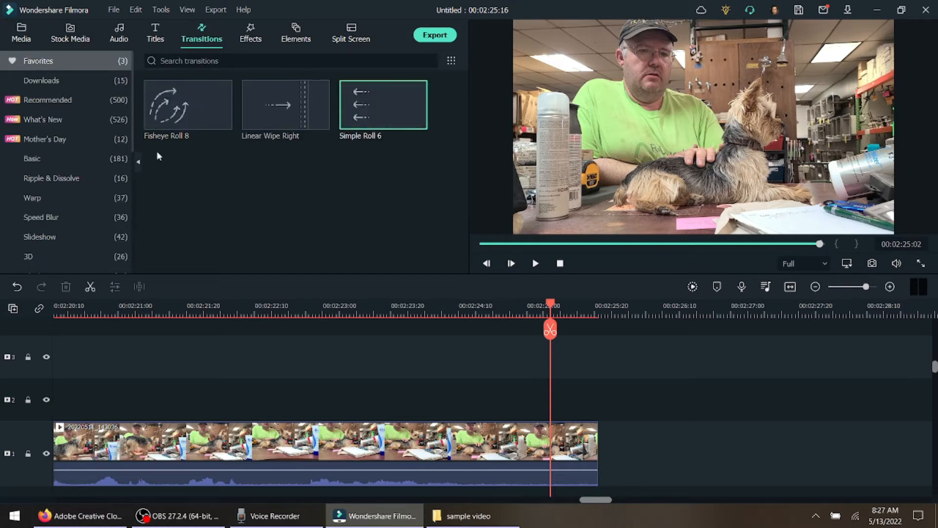
pyautogui.click(118, 35)
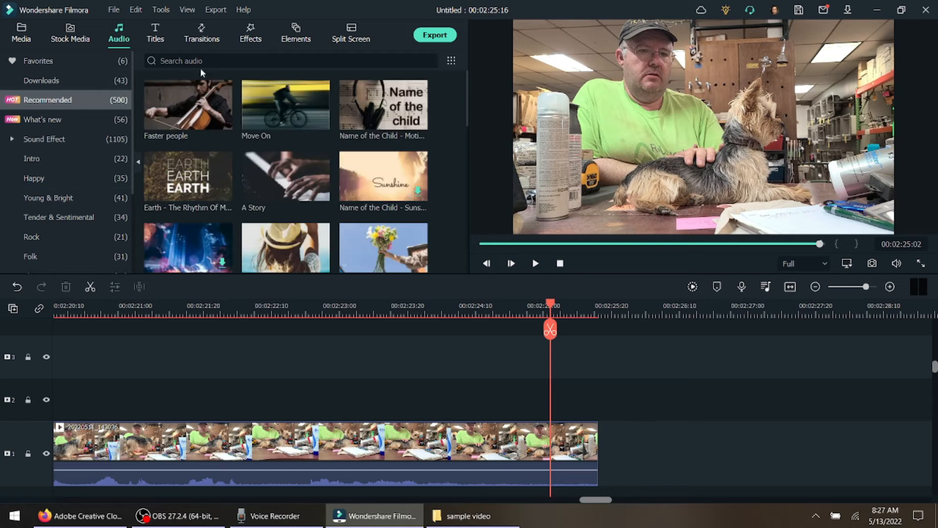
pyautogui.click(155, 39)
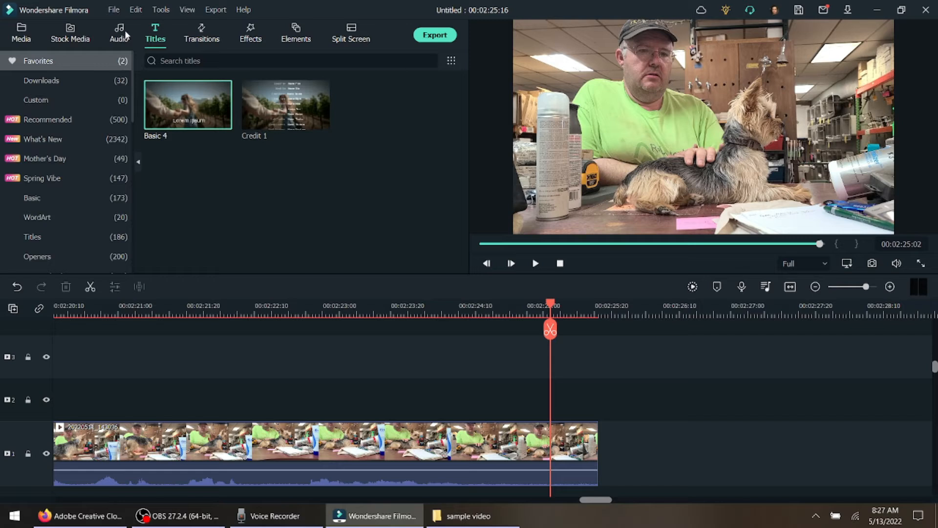
# Append the project clip 20220512_133454 to the main video track, directly after the end of the first footage
pyautogui.click(20, 37)
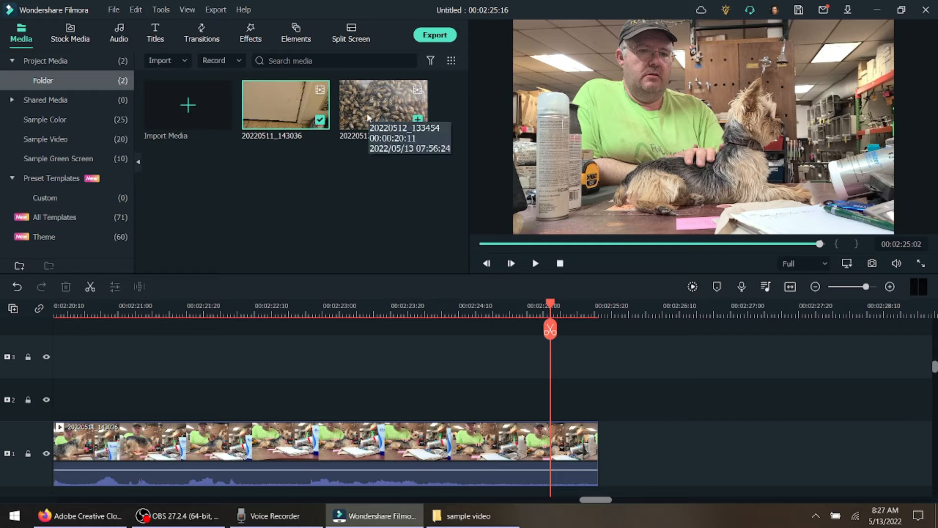
pyautogui.moveTo(368, 118); pyautogui.dragTo(610, 446)
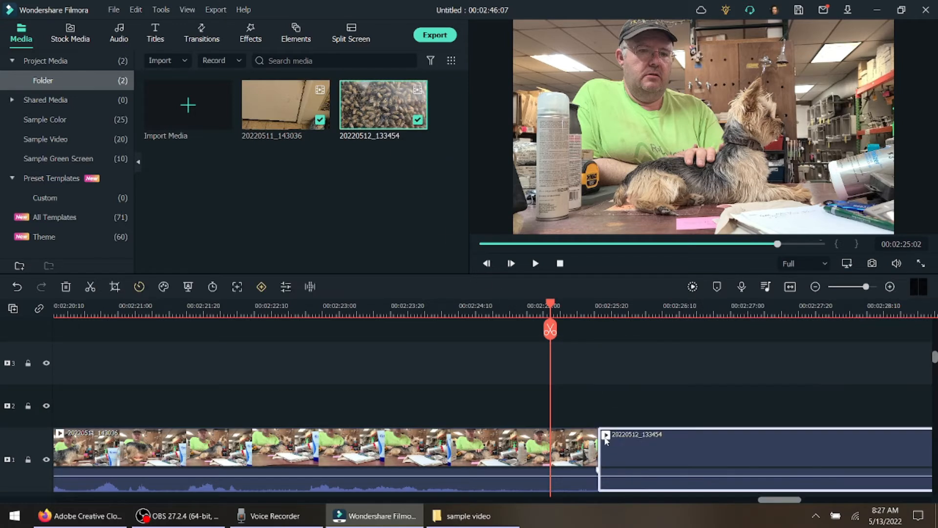
# Play the video from 00:02:25:11 across the join into the bee clip, pausing at 00:02:36:11
pyautogui.moveTo(793, 500); pyautogui.dragTo(803, 499)
pyautogui.moveTo(365, 305); pyautogui.dragTo(394, 307)
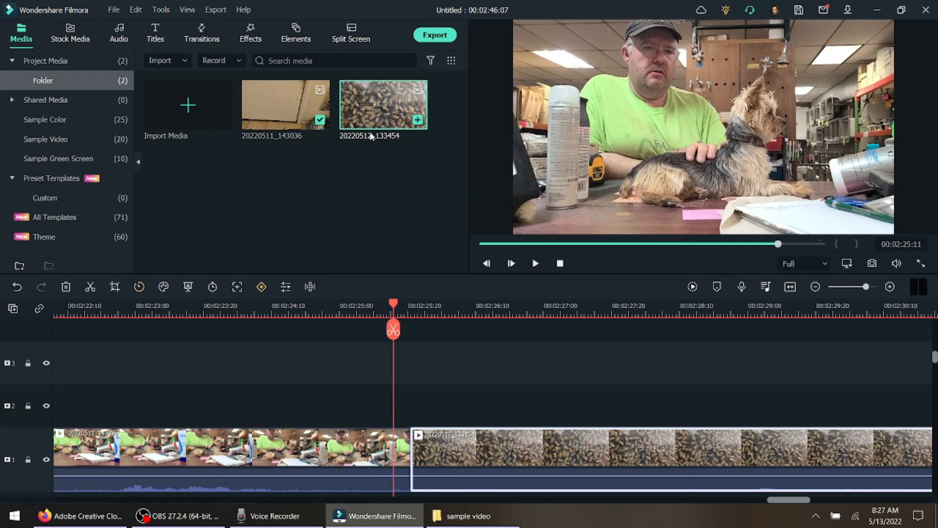
pyautogui.click(535, 263)
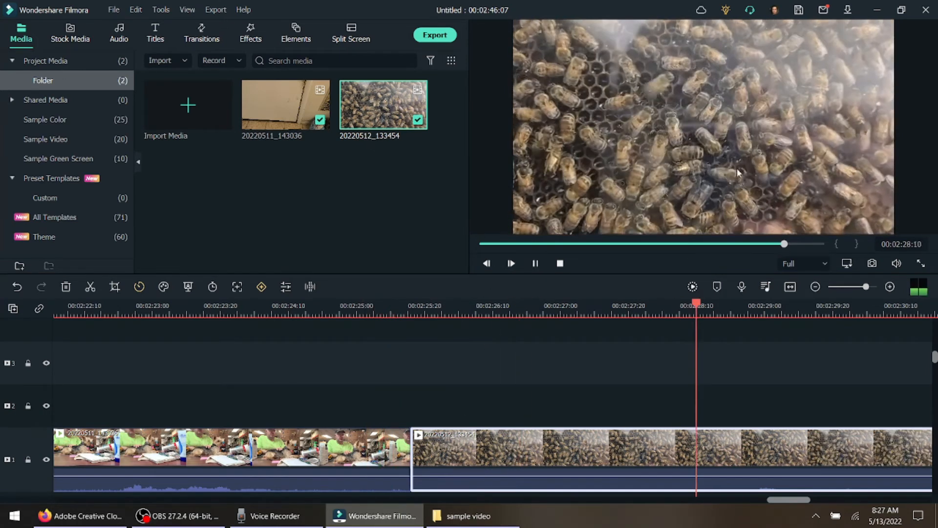
pyautogui.click(538, 264)
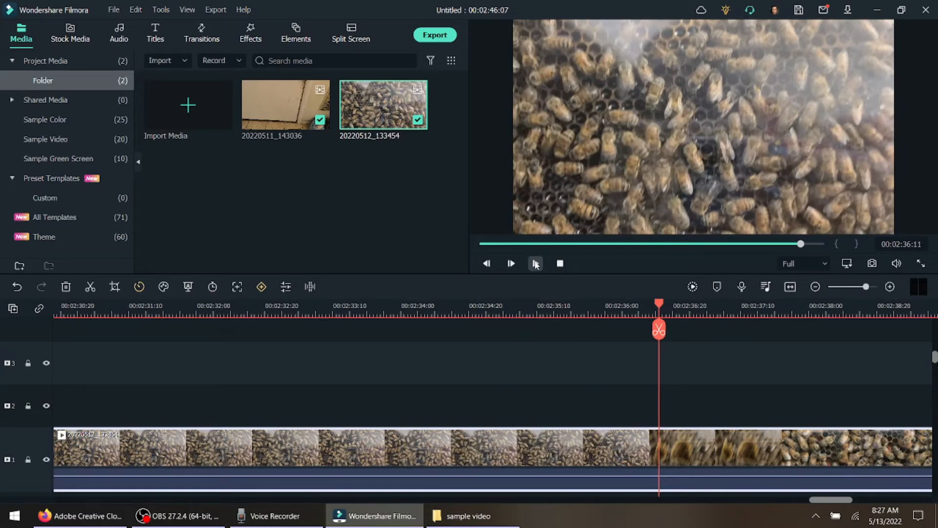
# Play on to 00:02:42:23, split the bee clip there and delete its remaining end
pyautogui.click(536, 263)
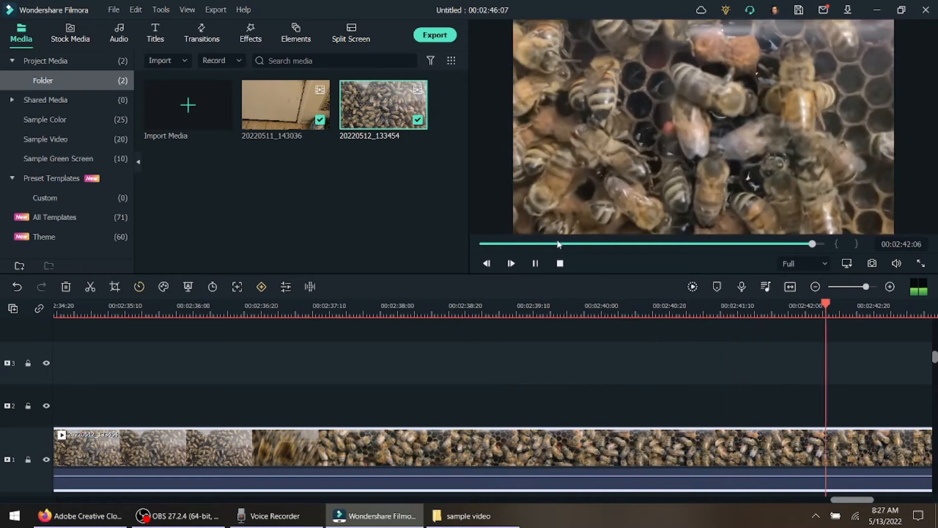
pyautogui.click(538, 267)
pyautogui.hotkey('ctrl', 'b')
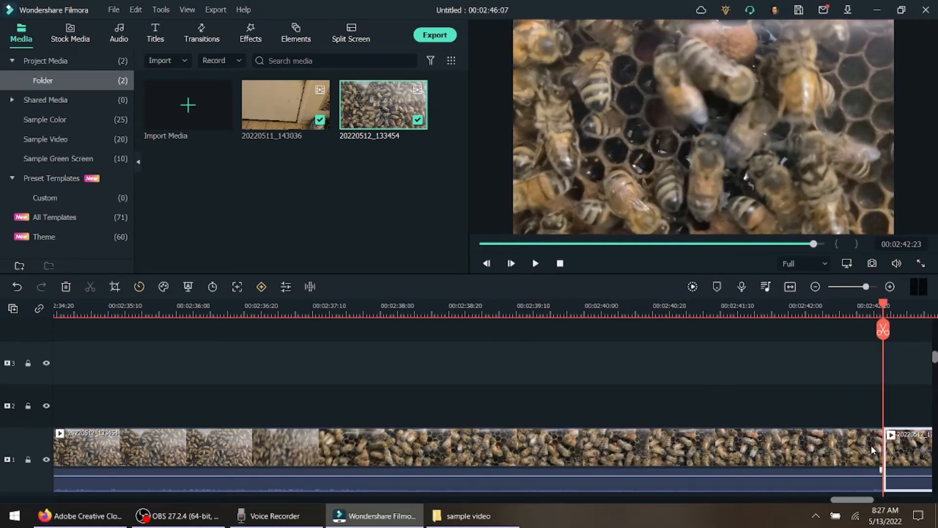
pyautogui.press('Delete')
# Zoom out the timeline and review the arrangement of cut clips and title captions from the beginning
pyautogui.moveTo(865, 500); pyautogui.dragTo(141, 499)
pyautogui.scroll(-2, 673, 344)
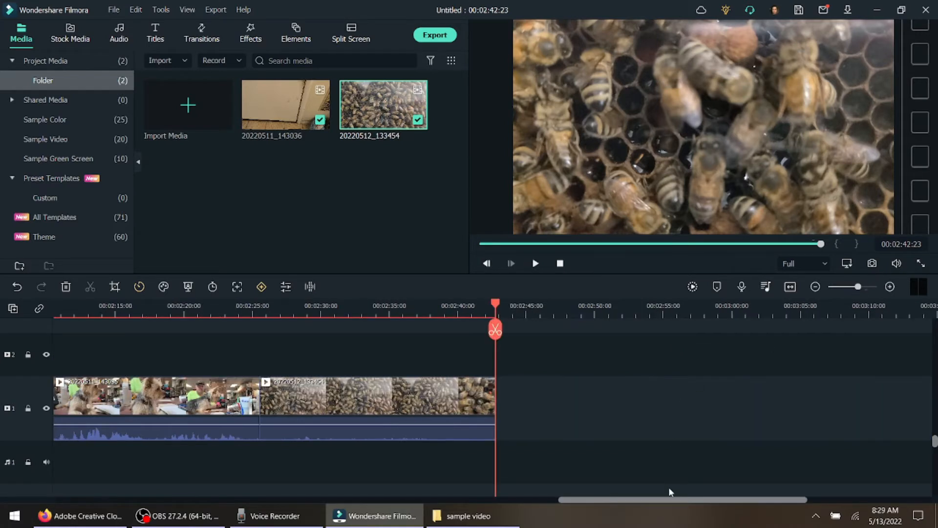
pyautogui.moveTo(655, 500); pyautogui.dragTo(127, 525)
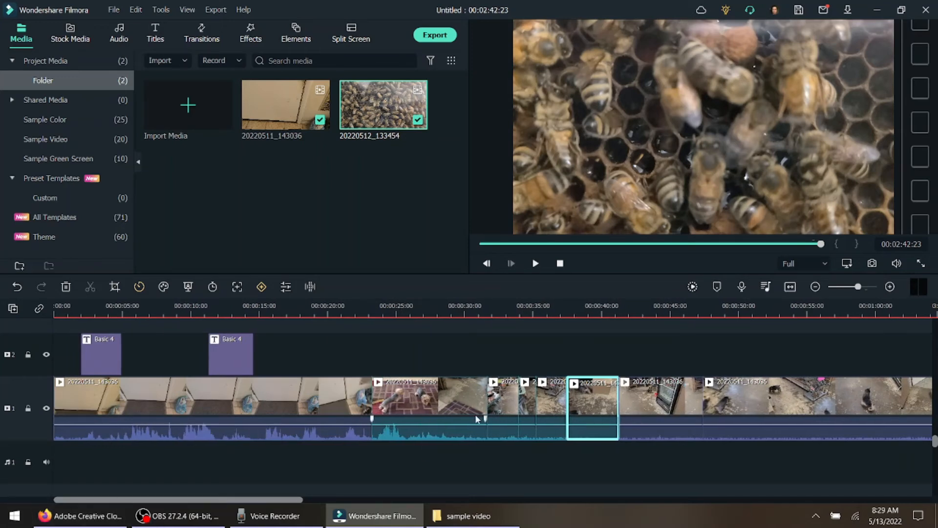
pyautogui.moveTo(264, 499); pyautogui.dragTo(403, 523)
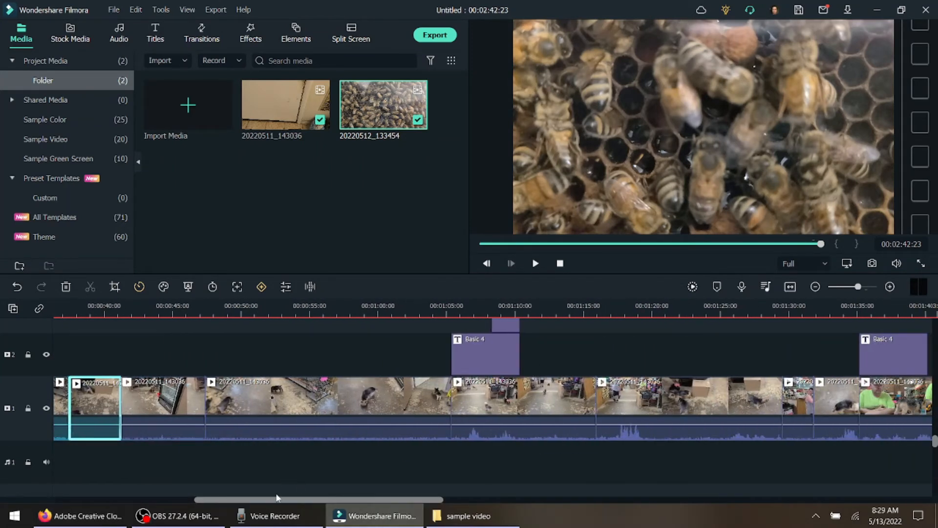
pyautogui.moveTo(277, 498); pyautogui.dragTo(162, 499)
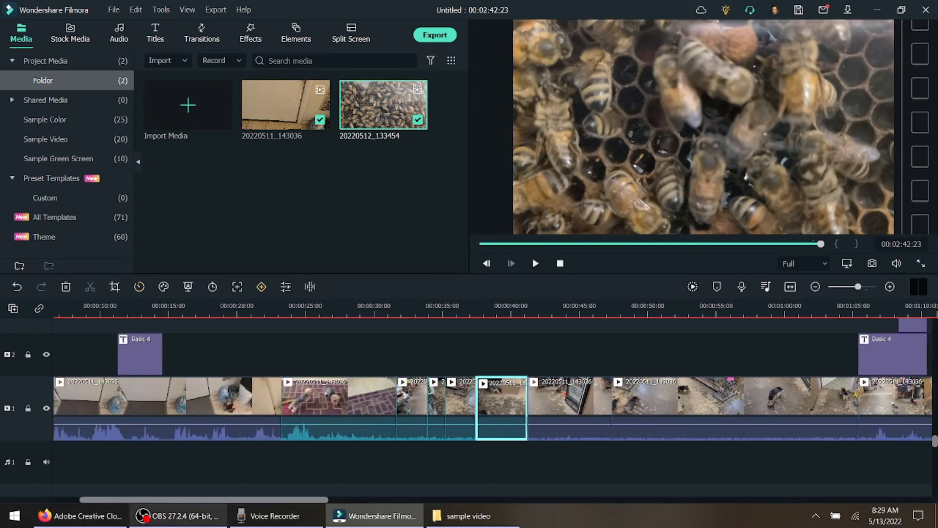
pyautogui.click(335, 400)
pyautogui.click(413, 403)
pyautogui.click(438, 404)
pyautogui.click(460, 400)
pyautogui.click(496, 398)
pyautogui.click(640, 398)
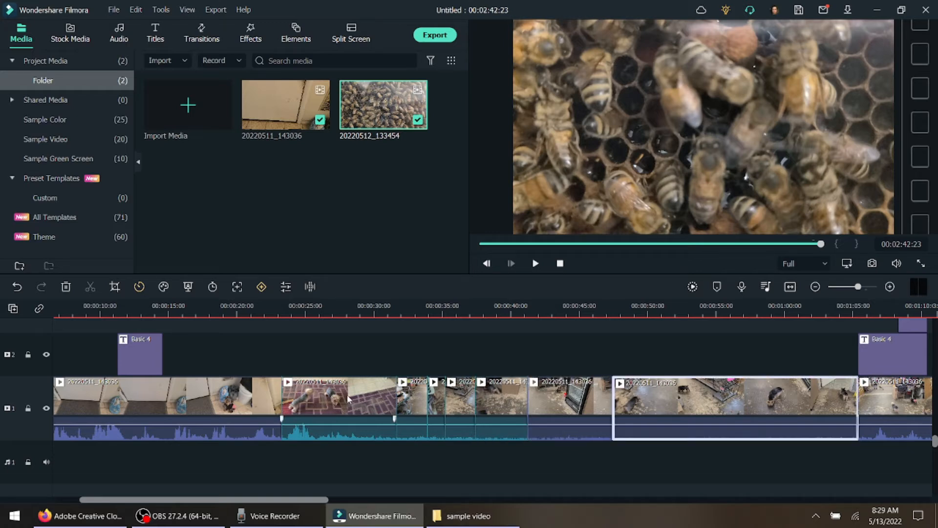
# Detach the audio from the carpet clip with the two dogs and delete the detached audio
pyautogui.click(336, 405)
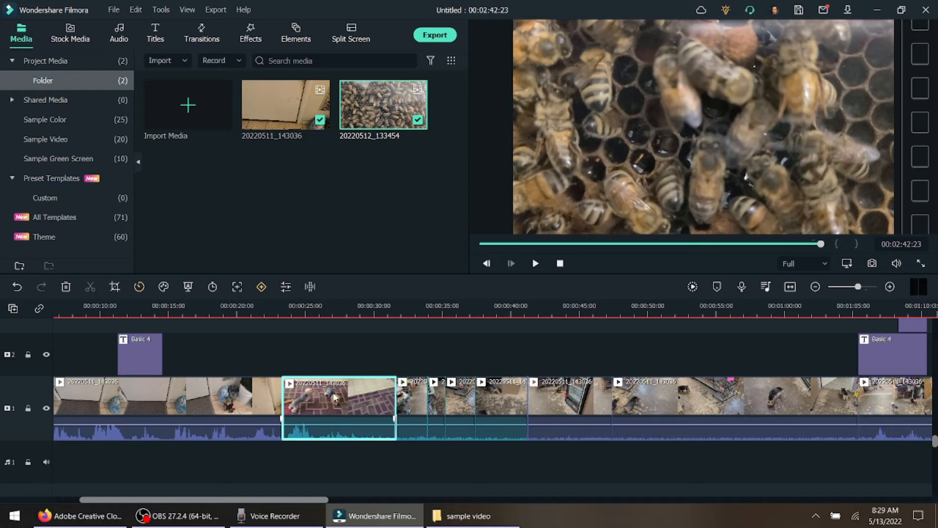
pyautogui.rightClick(335, 397)
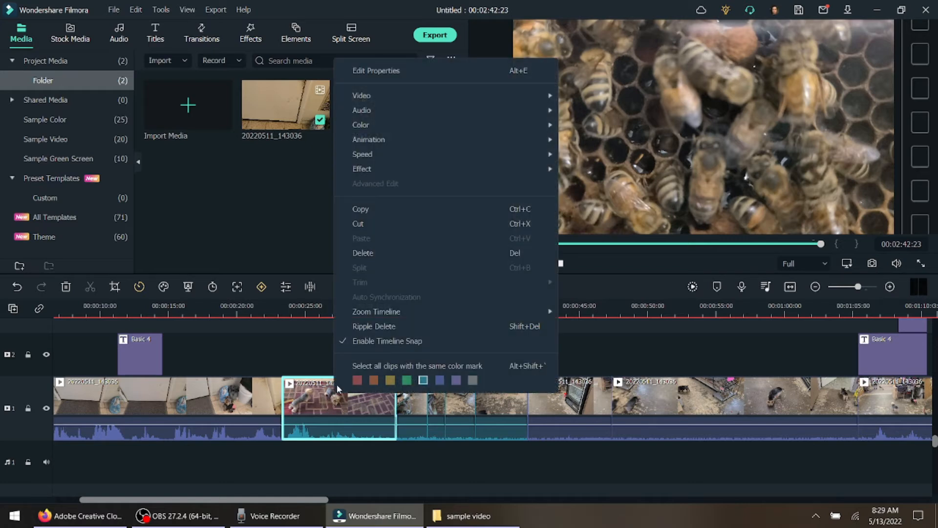
pyautogui.moveTo(413, 110)
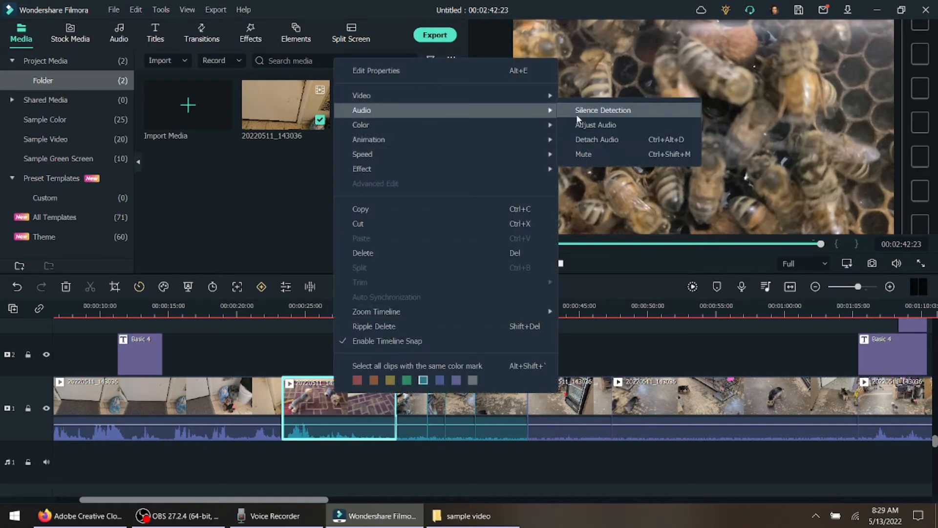
pyautogui.click(597, 139)
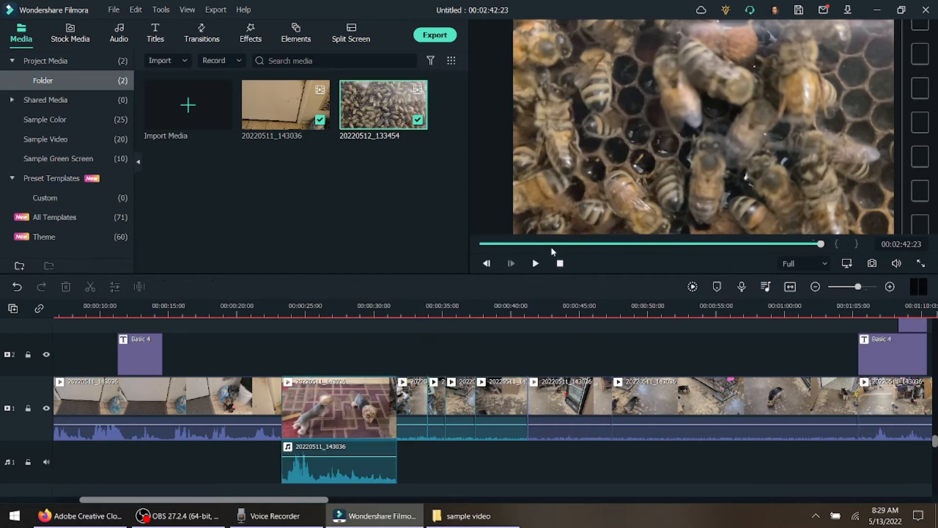
pyautogui.click(374, 474)
pyautogui.press('Delete')
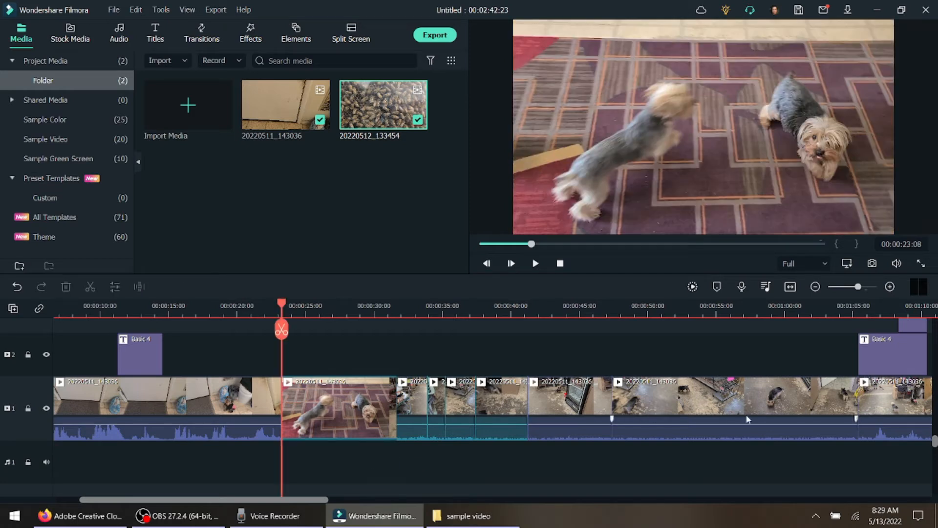
# Select all clips of the first footage after the carpet clip, up to the bee clip, and group them
pyautogui.moveTo(272, 500); pyautogui.dragTo(313, 483)
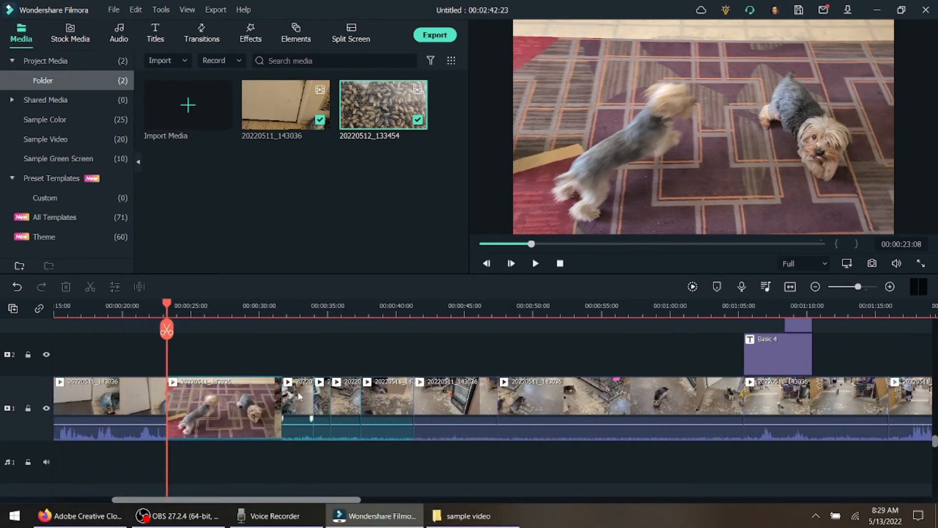
pyautogui.click(300, 395)
pyautogui.keyDown('ctrl'); pyautogui.click(324, 400); pyautogui.keyUp('ctrl')
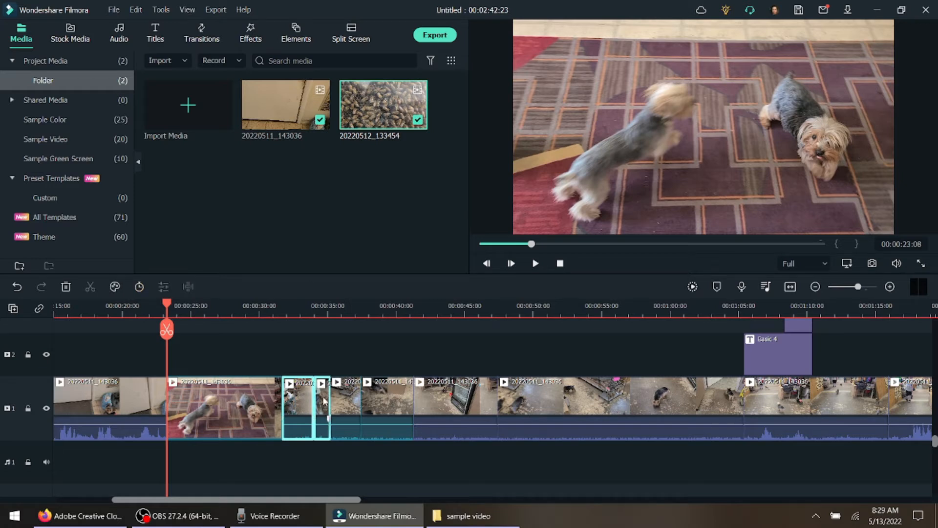
pyautogui.keyDown('shift'); pyautogui.click(674, 401); pyautogui.keyUp('shift')
pyautogui.keyDown('shift'); pyautogui.click(791, 396); pyautogui.keyUp('shift')
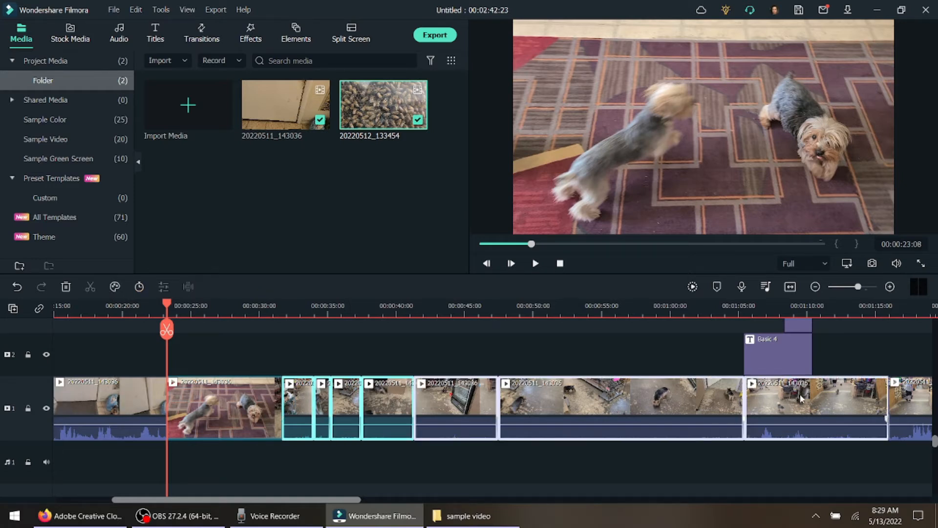
pyautogui.moveTo(239, 500); pyautogui.dragTo(588, 518)
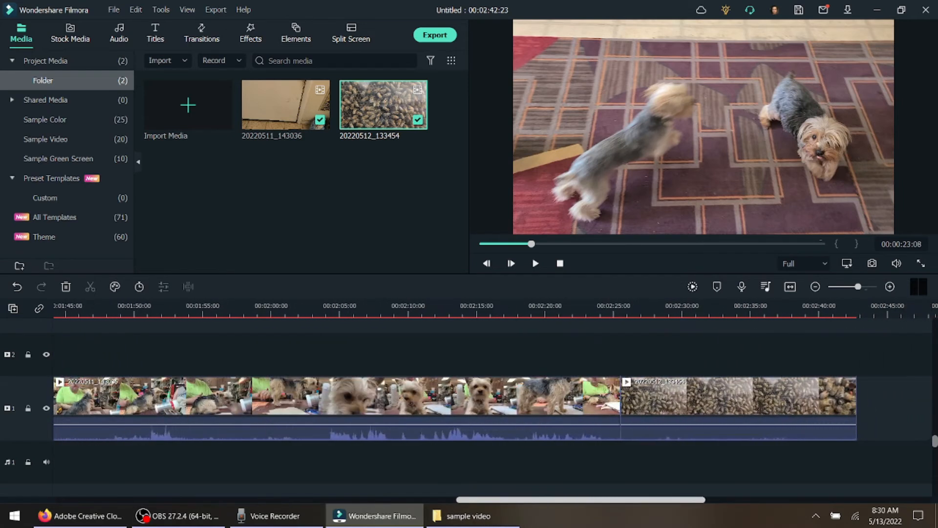
pyautogui.click(503, 425)
pyautogui.moveTo(528, 501); pyautogui.dragTo(209, 512)
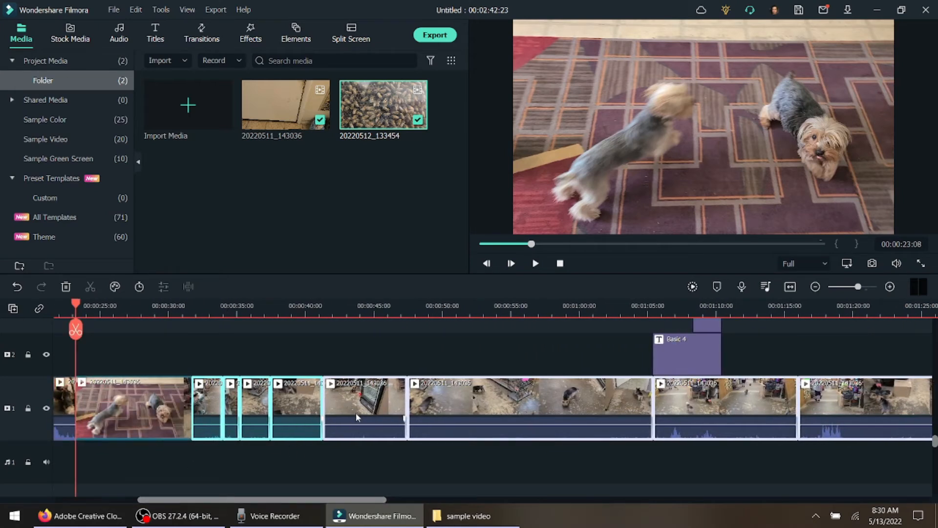
pyautogui.rightClick(355, 398)
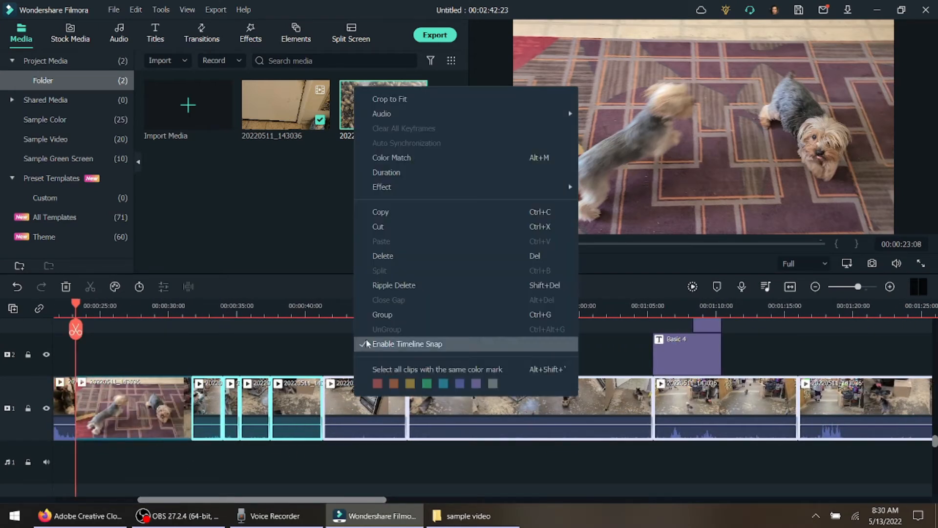
pyautogui.click(388, 316)
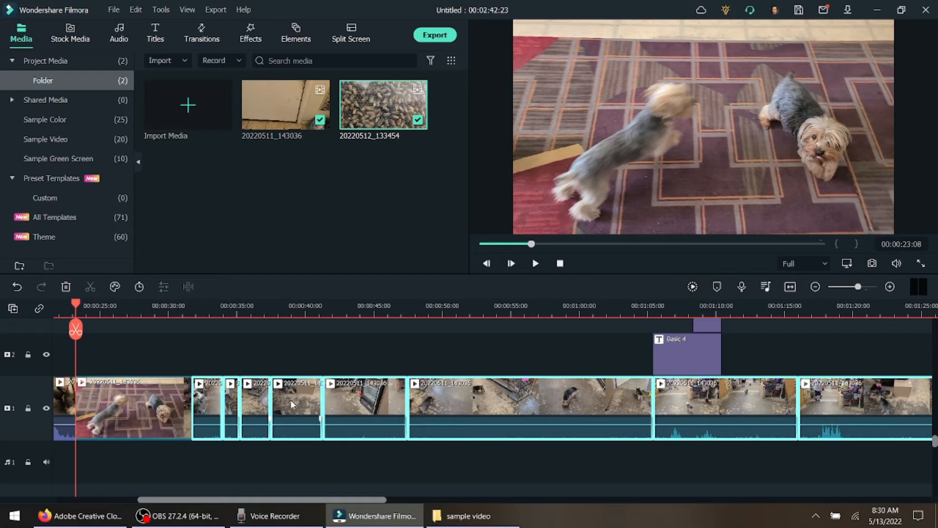
# Try moving the clip group about 10 seconds later and inserting 20220512_133454 into the gap, and remove the inserted clip
pyautogui.moveTo(290, 397); pyautogui.dragTo(434, 418)
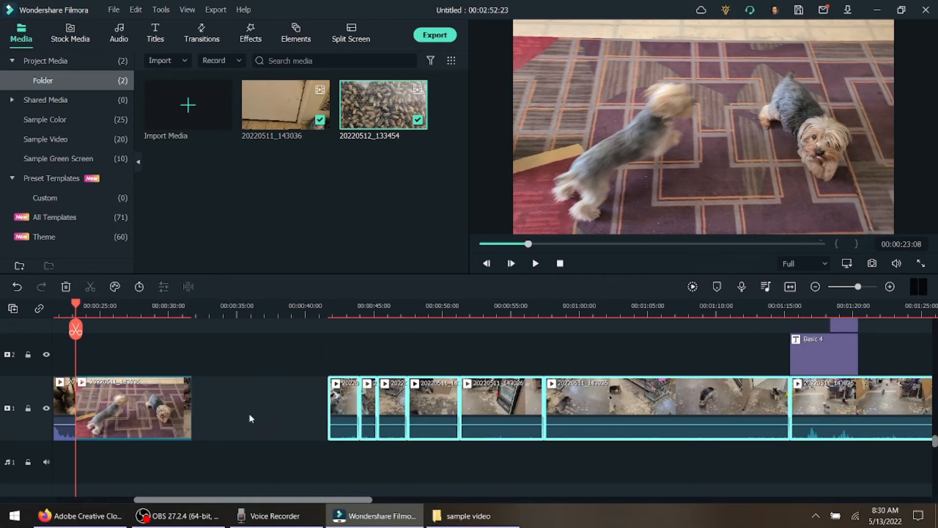
pyautogui.moveTo(332, 136); pyautogui.dragTo(206, 417)
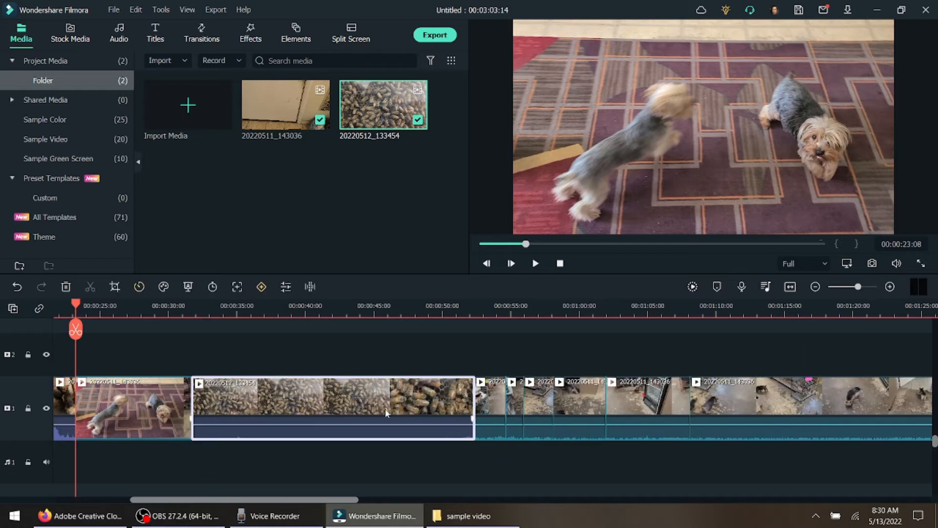
pyautogui.press('Delete')
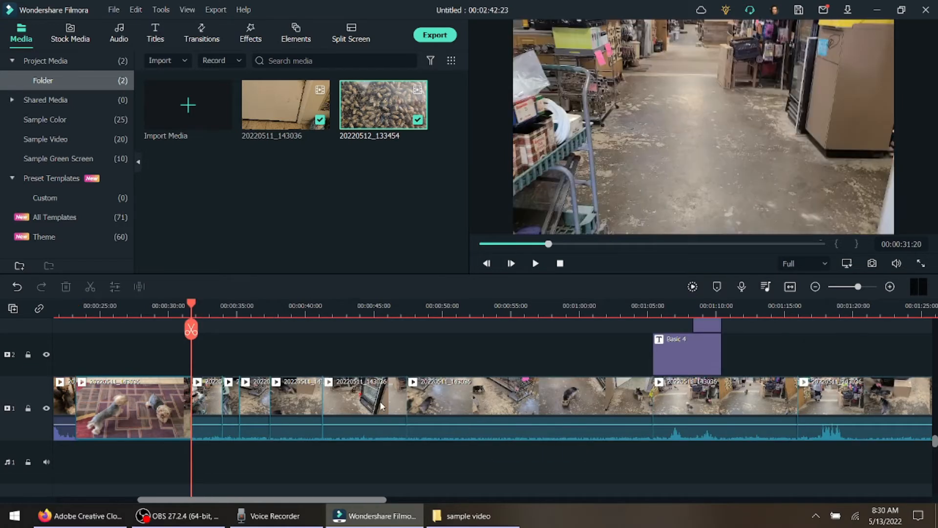
# Detach the audio from all clips in the group
pyautogui.rightClick(435, 402)
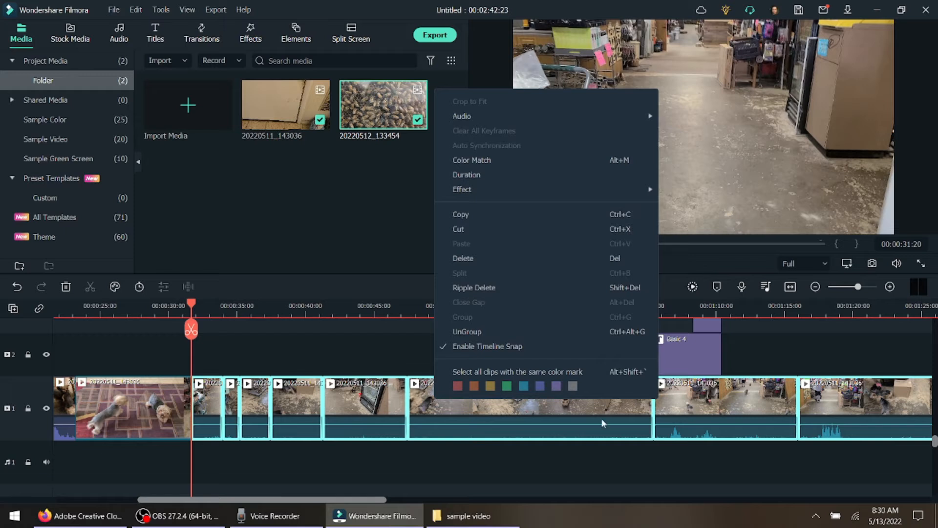
pyautogui.moveTo(491, 112)
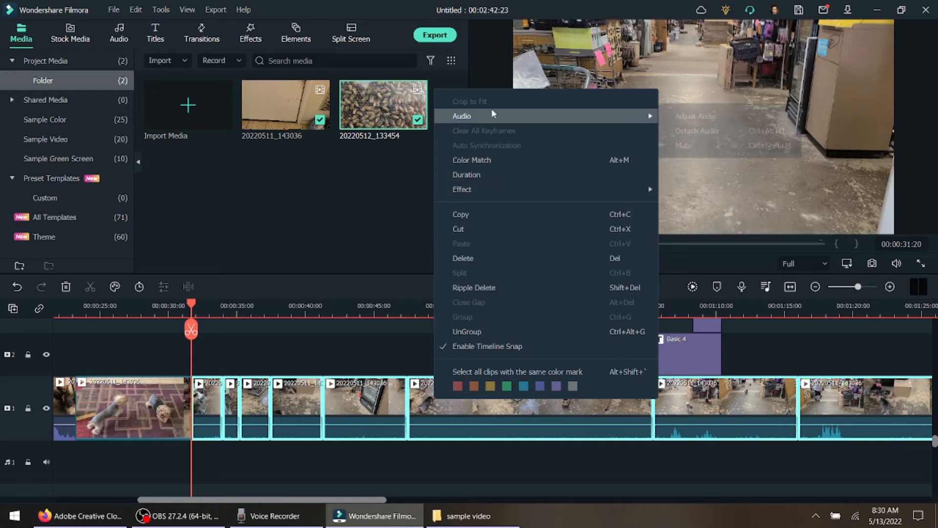
pyautogui.click(694, 130)
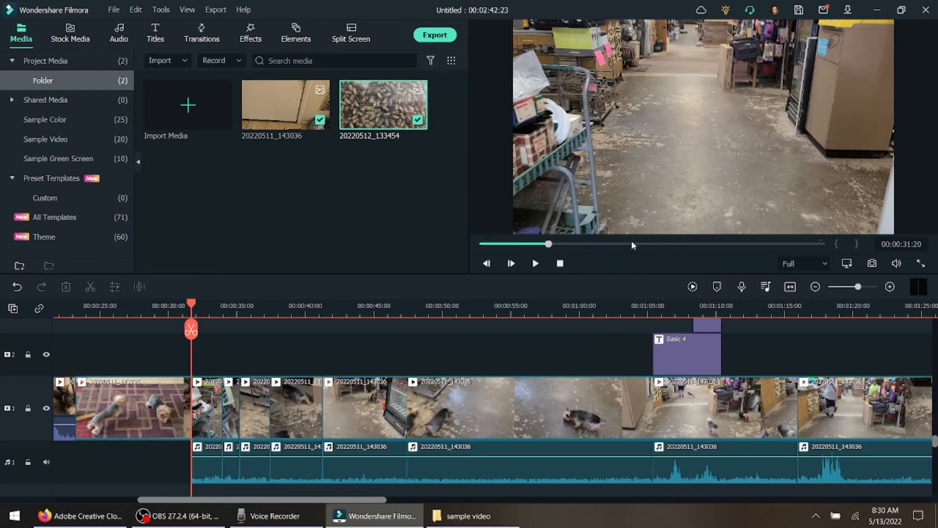
# Select all the detached audio clips on audio track 1, from first to last, and delete them
pyautogui.scroll(-1, 582, 398)
pyautogui.click(564, 440)
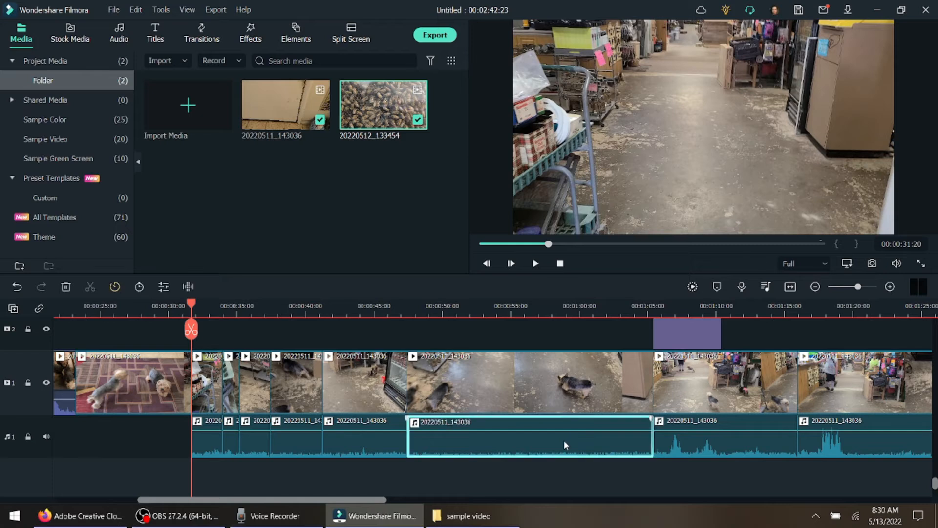
pyautogui.click(207, 443)
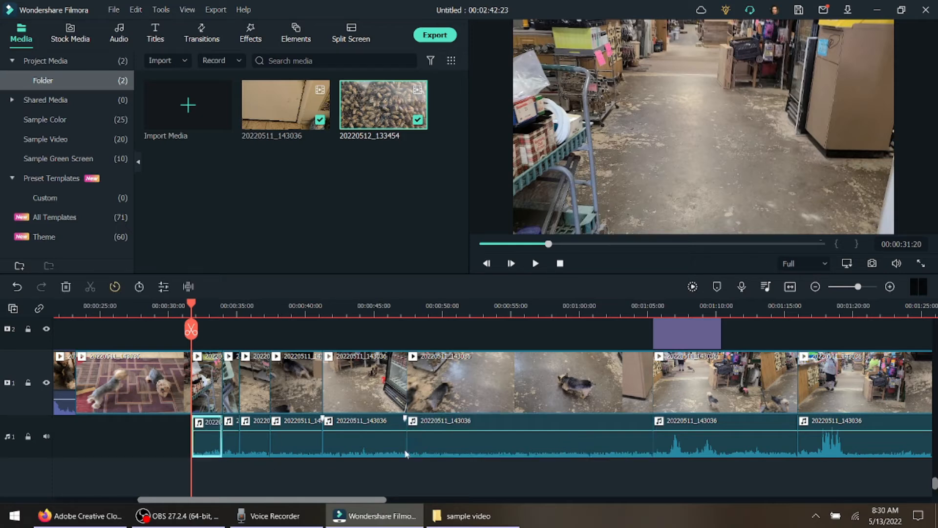
pyautogui.moveTo(309, 501); pyautogui.dragTo(614, 526)
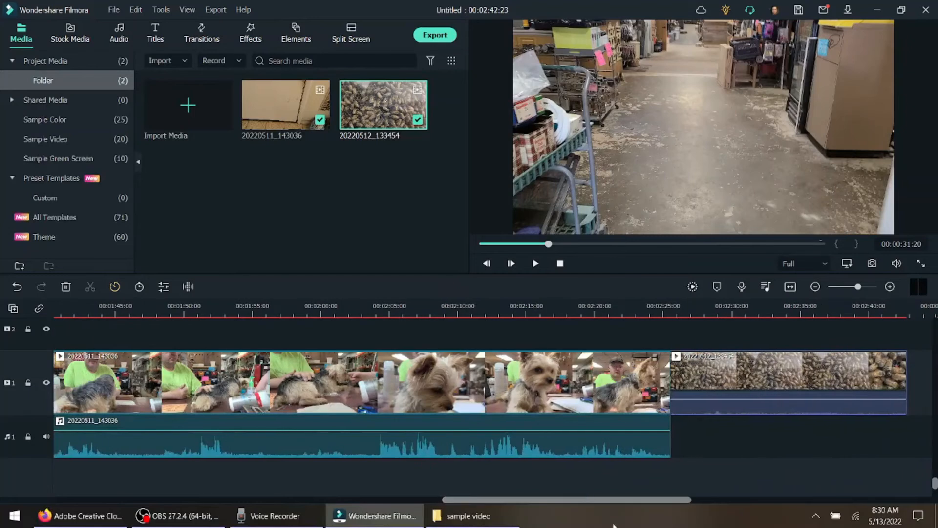
pyautogui.click(561, 450)
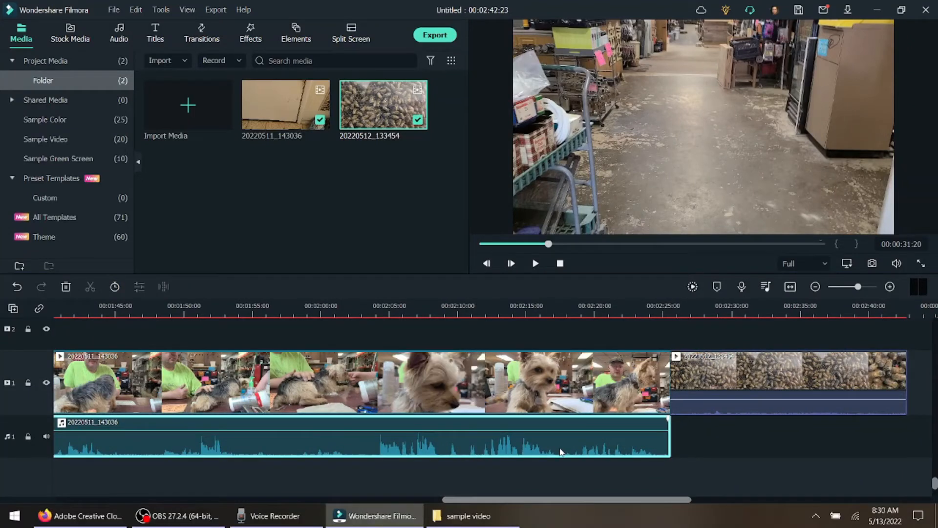
pyautogui.press('Delete')
# Add the favorite music track Name of the Child - Motions to audio track 1 at the carpet clip's start, 00:00:23:10
pyautogui.moveTo(528, 499); pyautogui.dragTo(196, 500)
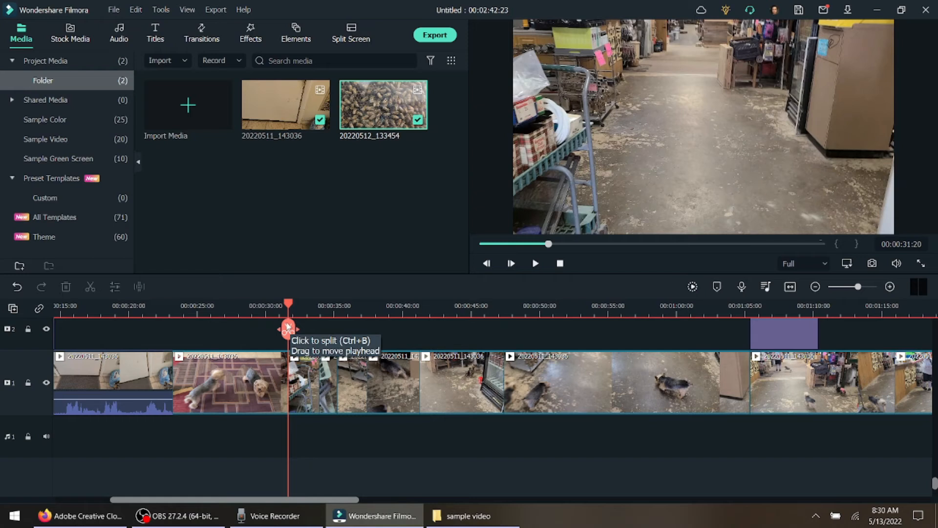
pyautogui.moveTo(289, 325); pyautogui.dragTo(174, 308)
pyautogui.click(119, 35)
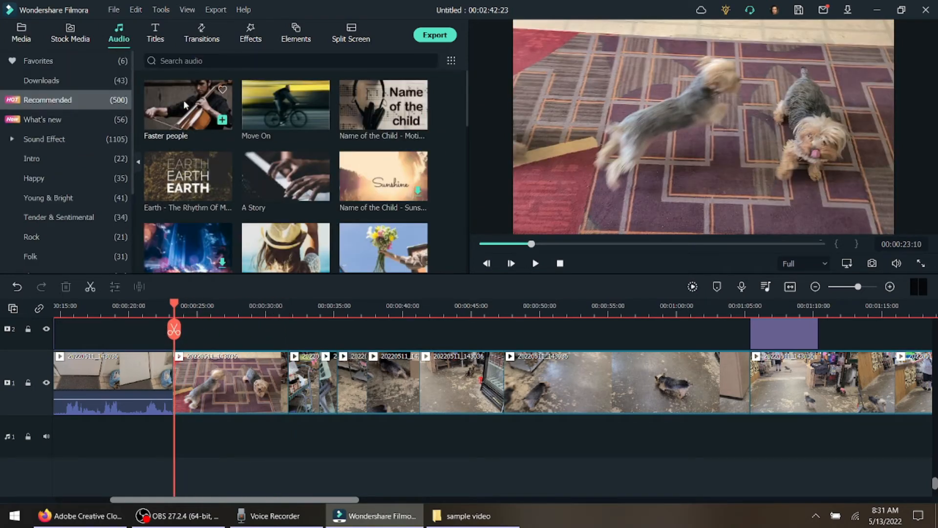
pyautogui.doubleClick(183, 113)
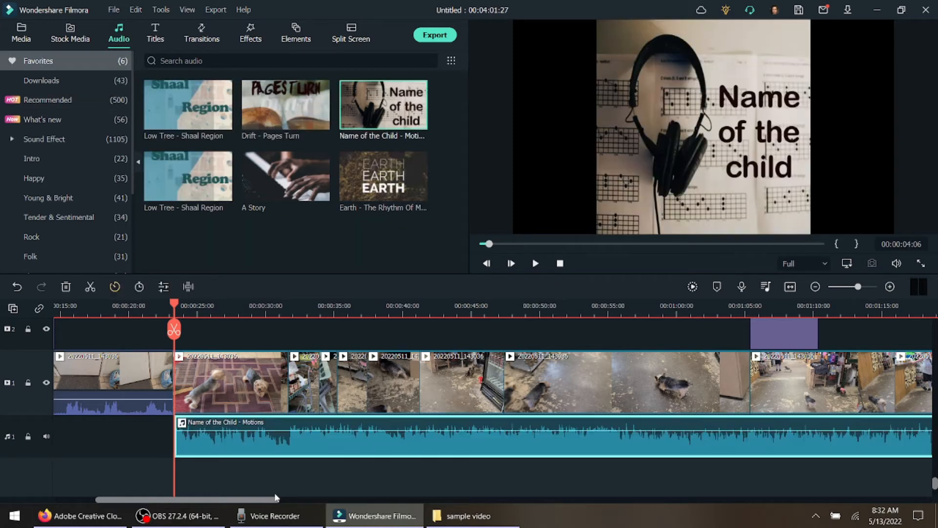
# Split the music at 00:02:25:16, where the bee clip begins, and delete the part after it
pyautogui.moveTo(282, 506)
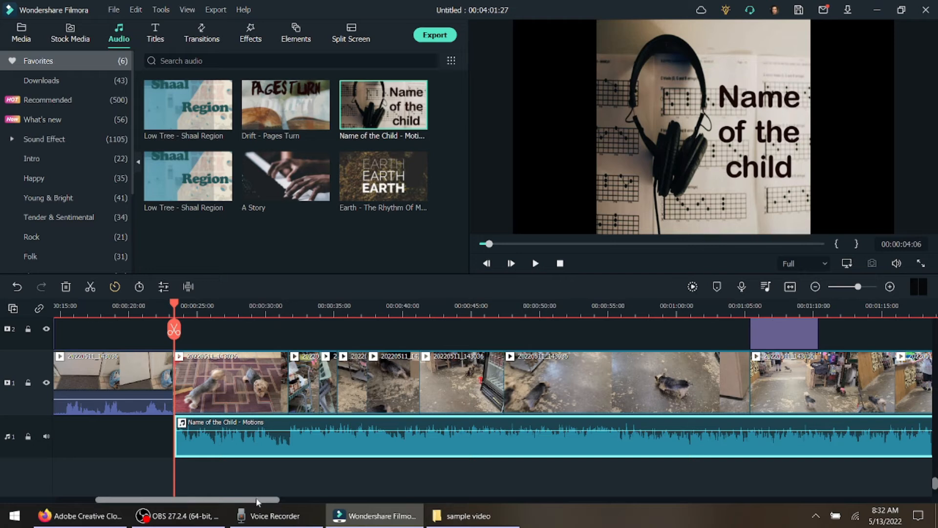
pyautogui.moveTo(258, 502); pyautogui.dragTo(547, 505)
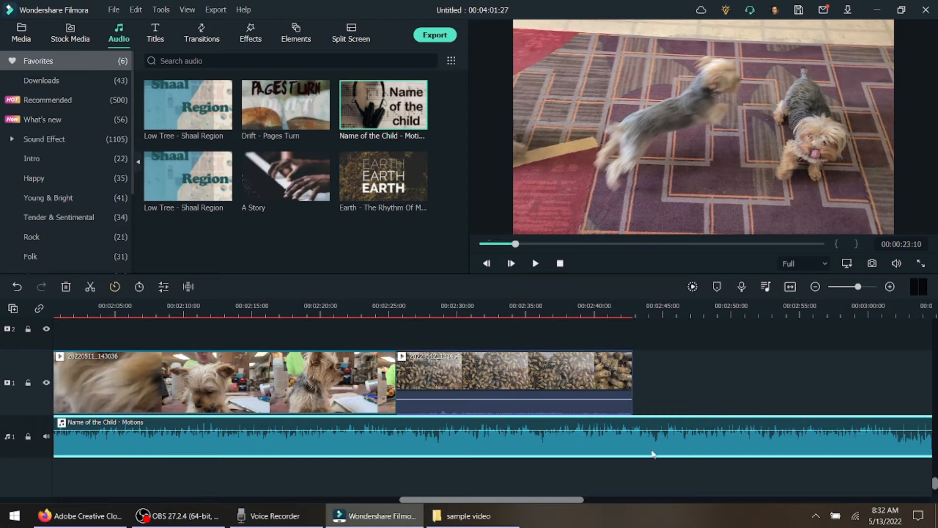
pyautogui.click(401, 325)
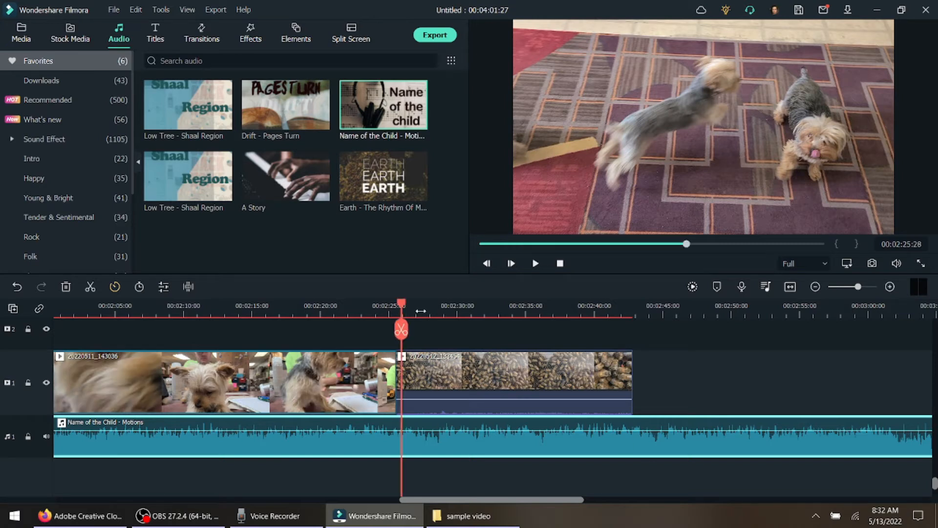
pyautogui.click(872, 287)
pyautogui.moveTo(489, 306); pyautogui.dragTo(295, 320)
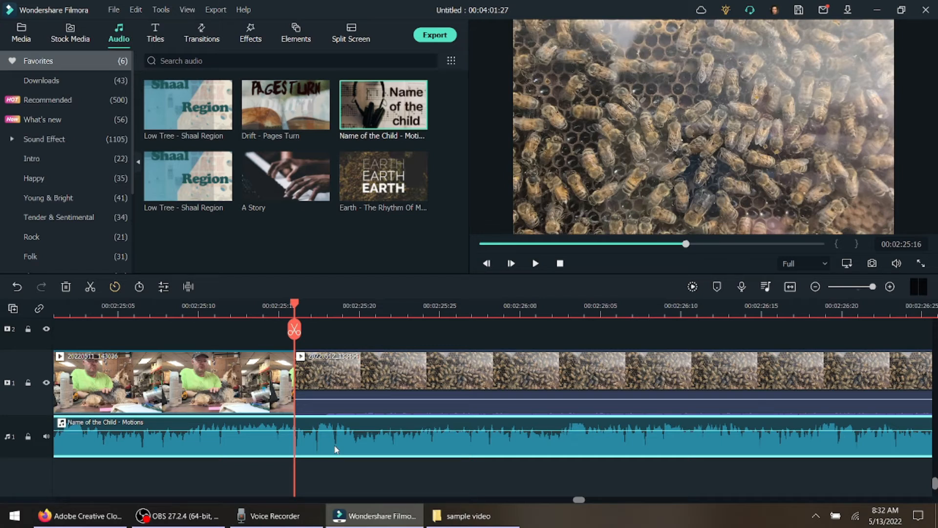
pyautogui.hotkey('ctrl', 'b')
pyautogui.press('Delete')
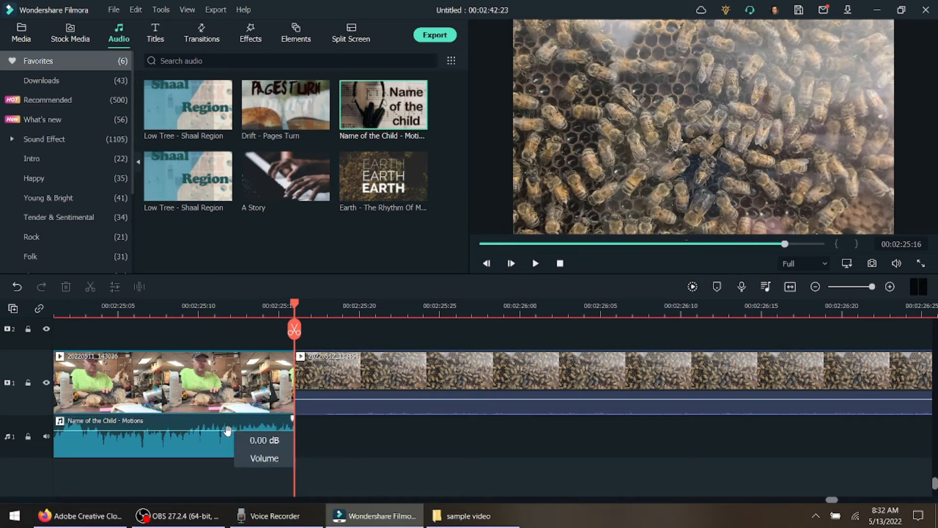
# Set the music clip's volume to -8.00 dB and play the video from 00:00:23:10 to check the sound
pyautogui.doubleClick(196, 438)
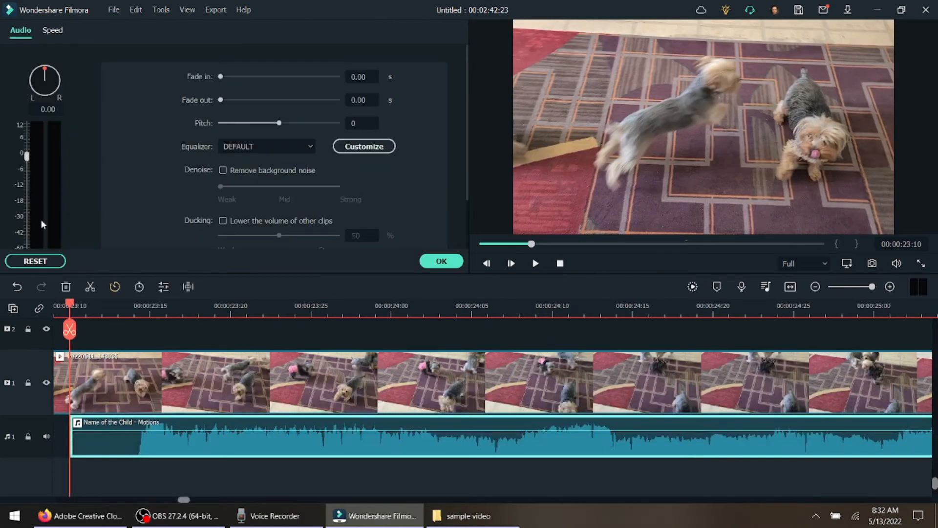
pyautogui.scroll(-2, 40, 219)
pyautogui.write('-8.00')
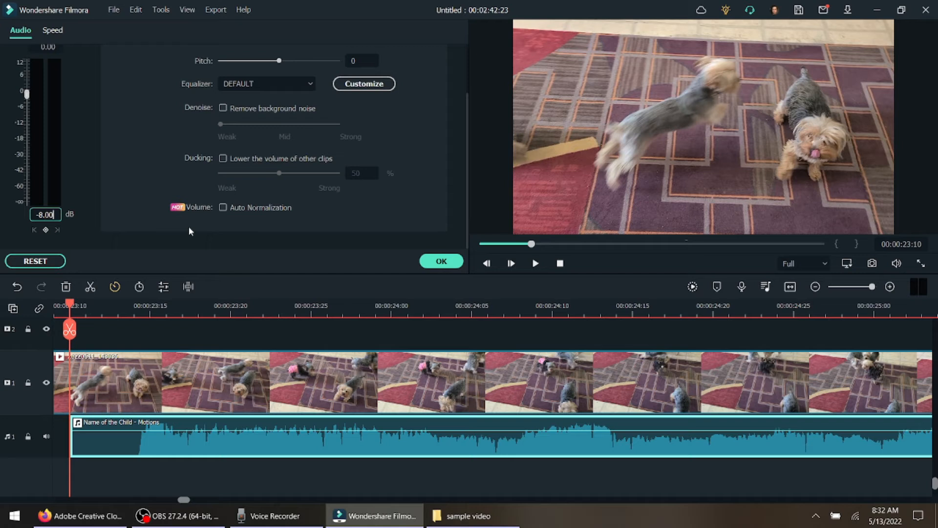
pyautogui.click(441, 261)
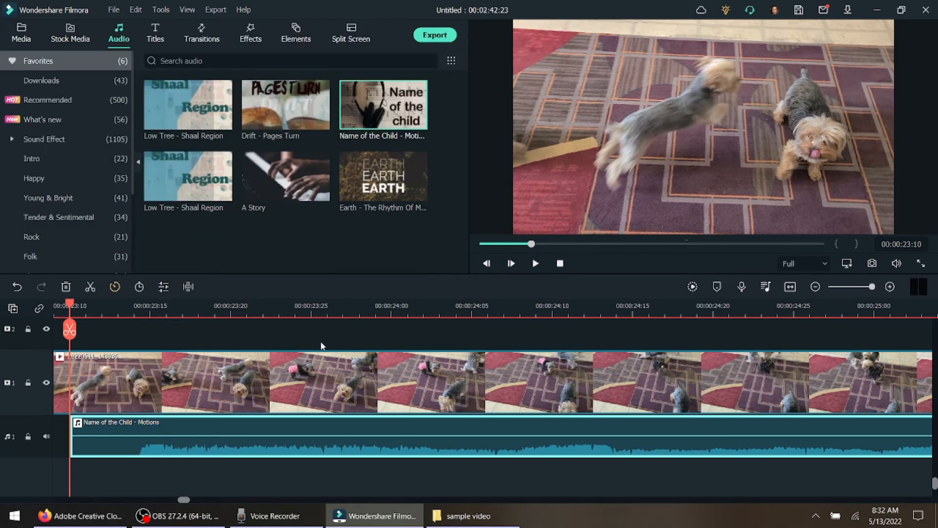
pyautogui.click(535, 263)
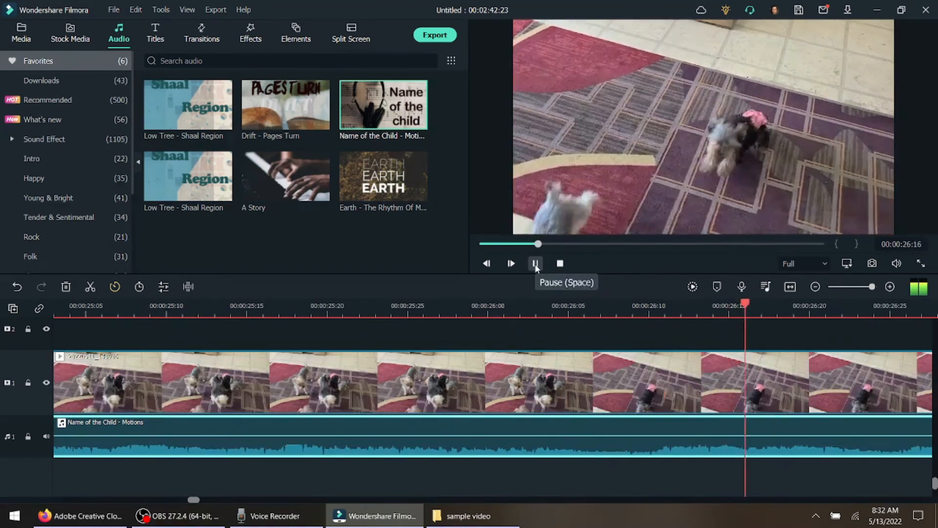
# Stop the sound check and play the section with the two overlapping captions around 00:01:05 to 00:01:12
pyautogui.click(535, 264)
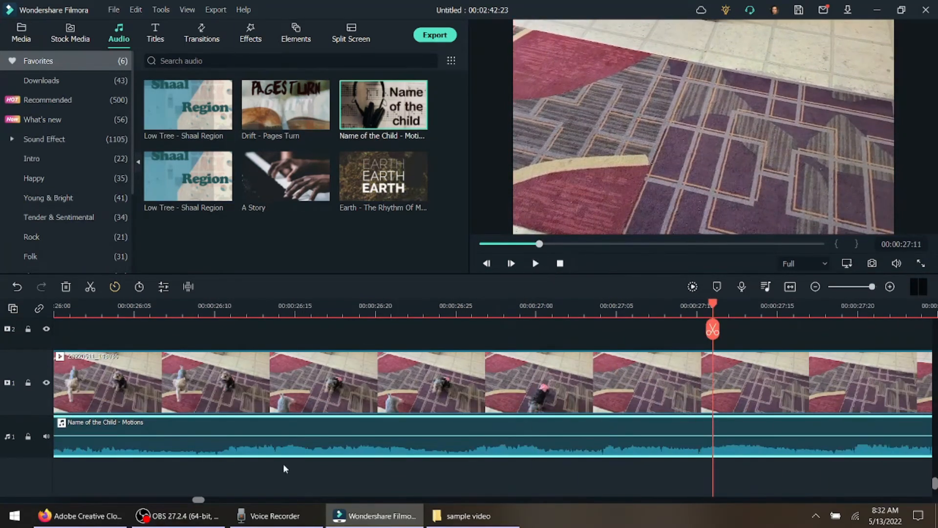
pyautogui.click(866, 288)
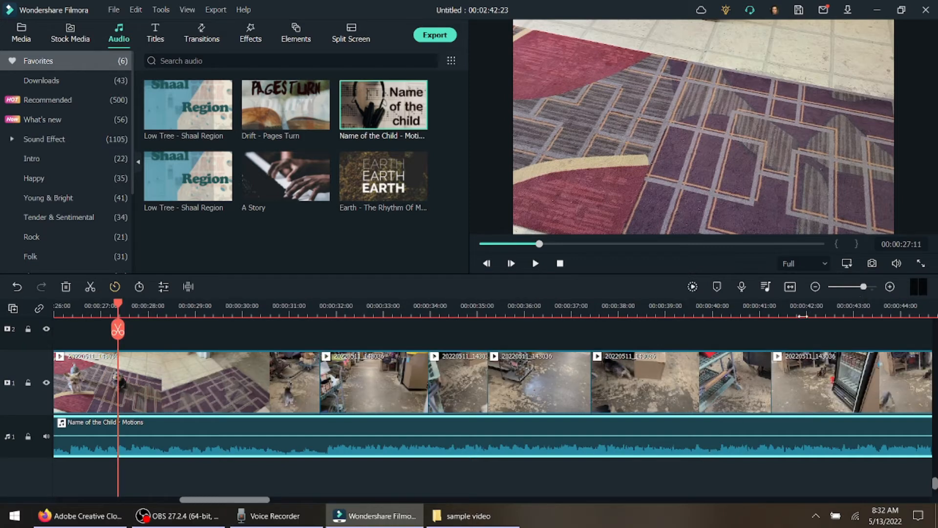
pyautogui.moveTo(250, 502); pyautogui.dragTo(352, 519)
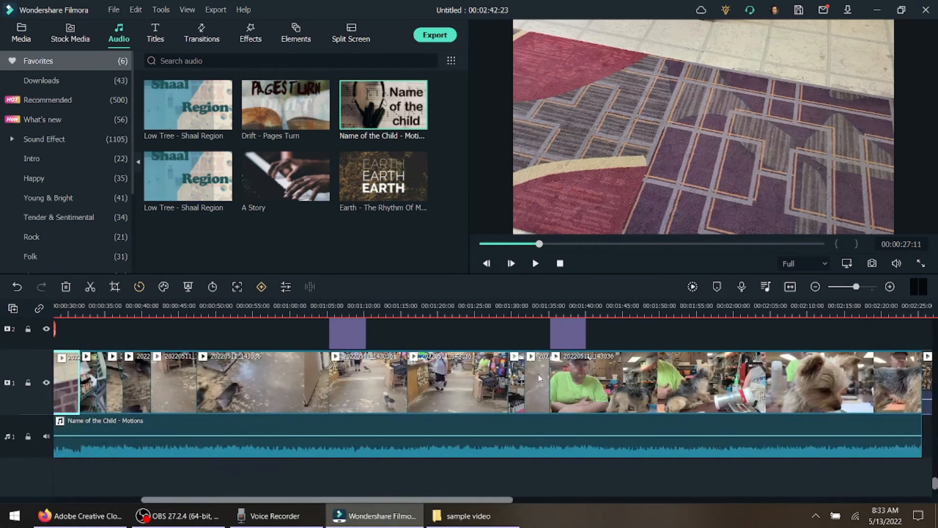
pyautogui.moveTo(465, 500); pyautogui.dragTo(419, 527)
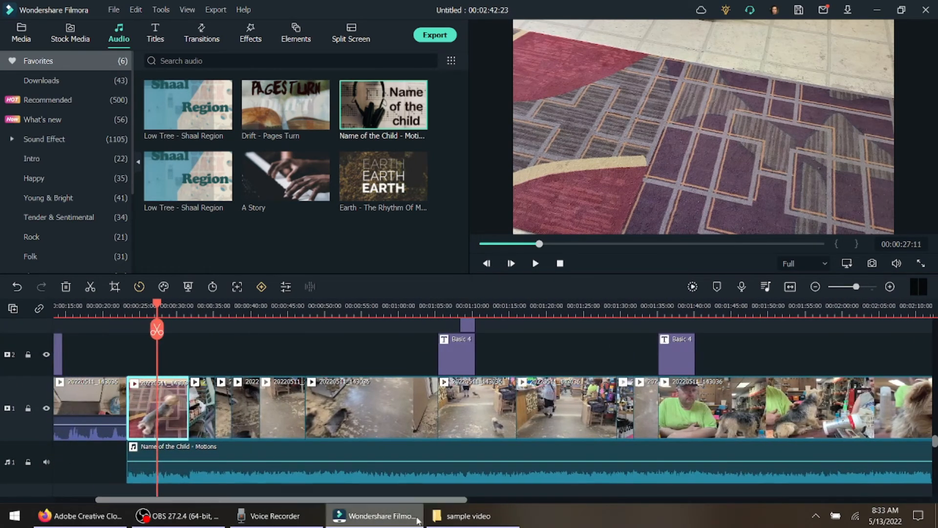
pyautogui.scroll(1, 494, 350)
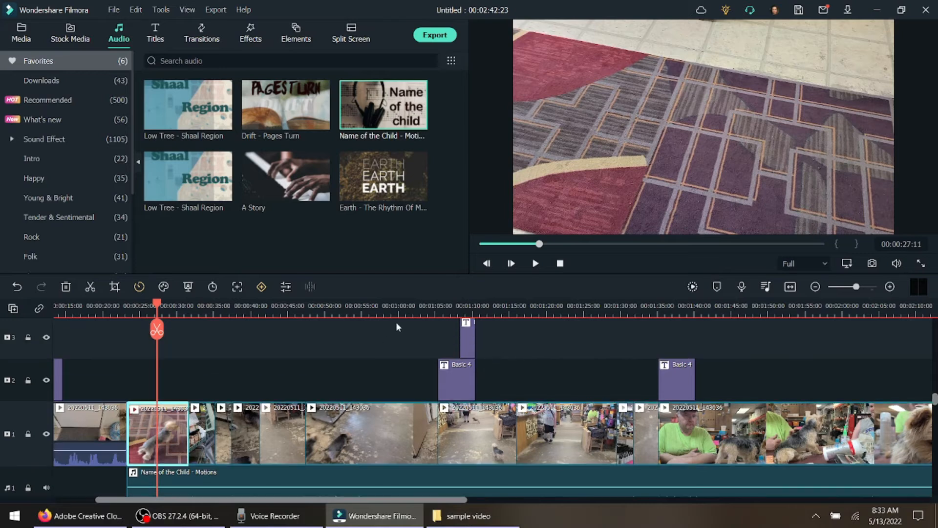
pyautogui.click(416, 316)
pyautogui.click(534, 266)
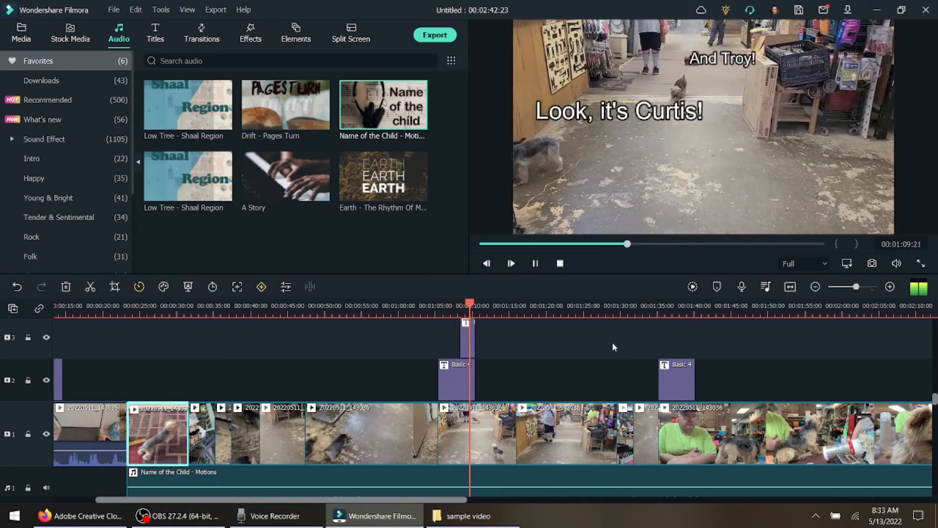
pyautogui.click(535, 264)
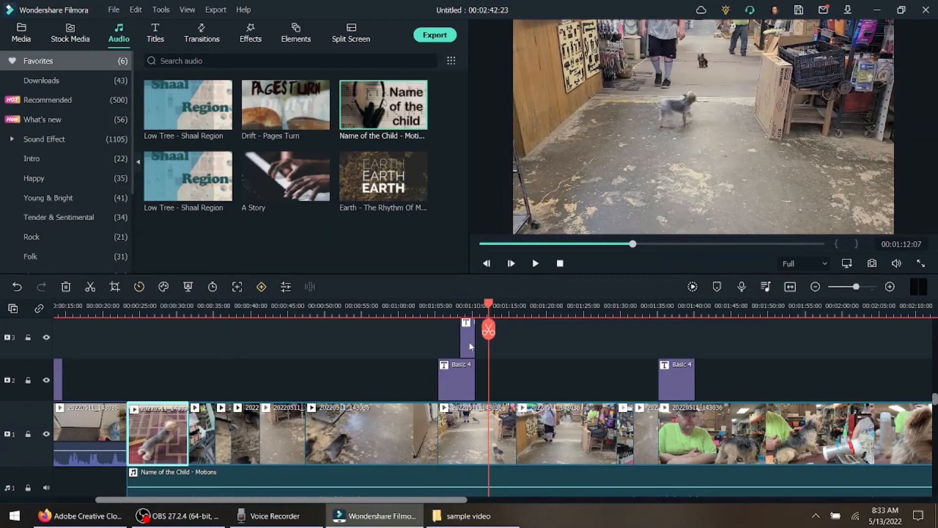
# Add the favorite title Basic 4 on a new video track above the two overlapping captions, ending at 00:01:12:07
pyautogui.scroll(2, 538, 372)
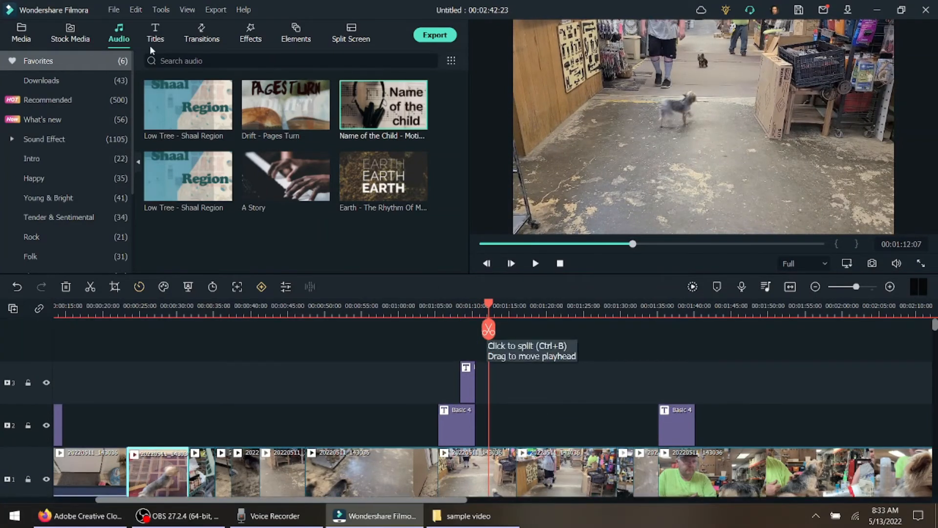
pyautogui.click(156, 34)
pyautogui.click(91, 102)
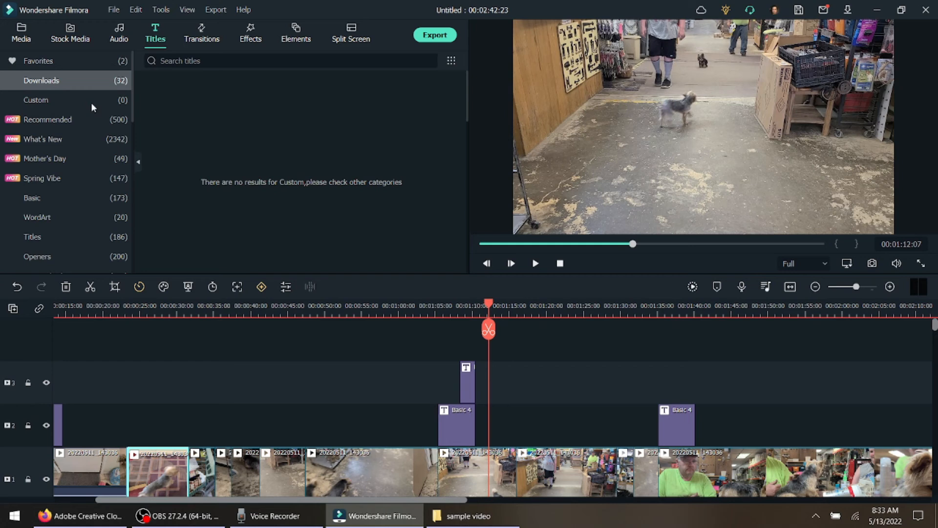
pyautogui.click(98, 119)
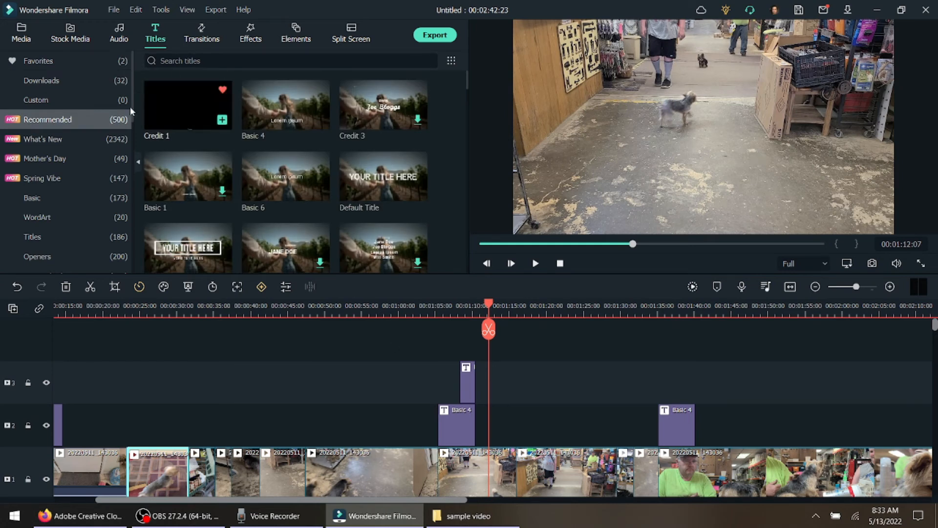
pyautogui.click(59, 62)
pyautogui.moveTo(297, 258); pyautogui.dragTo(501, 350)
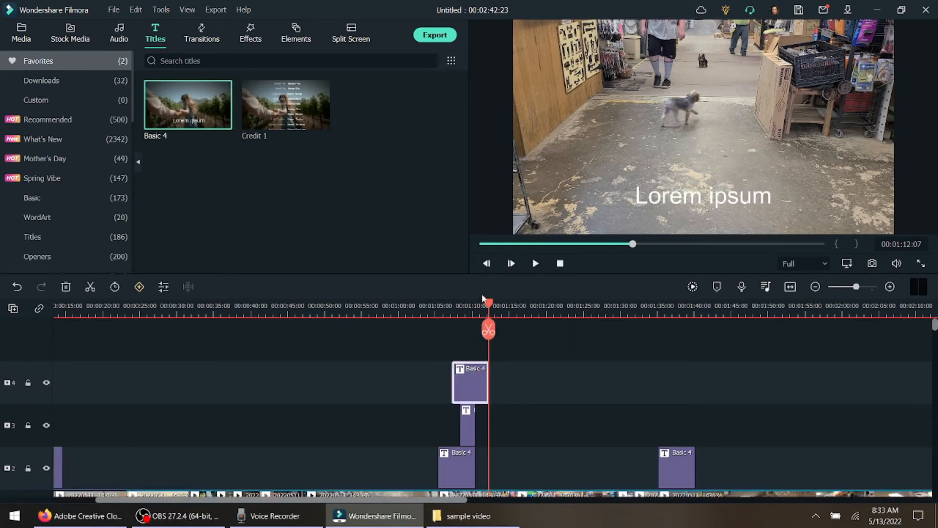
# Play the stacked captions from 00:01:04:23 and delete the new Basic 4 title from video track 4
pyautogui.moveTo(486, 302); pyautogui.dragTo(436, 317)
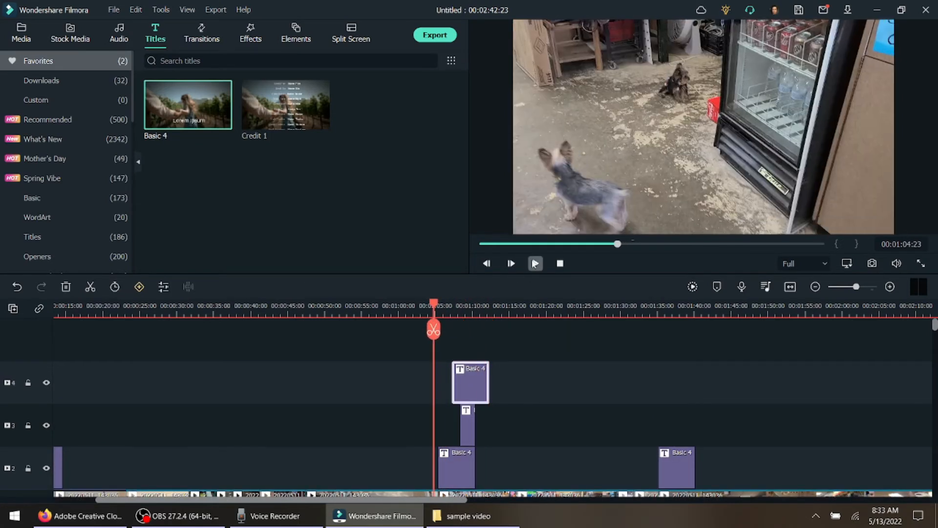
pyautogui.click(535, 263)
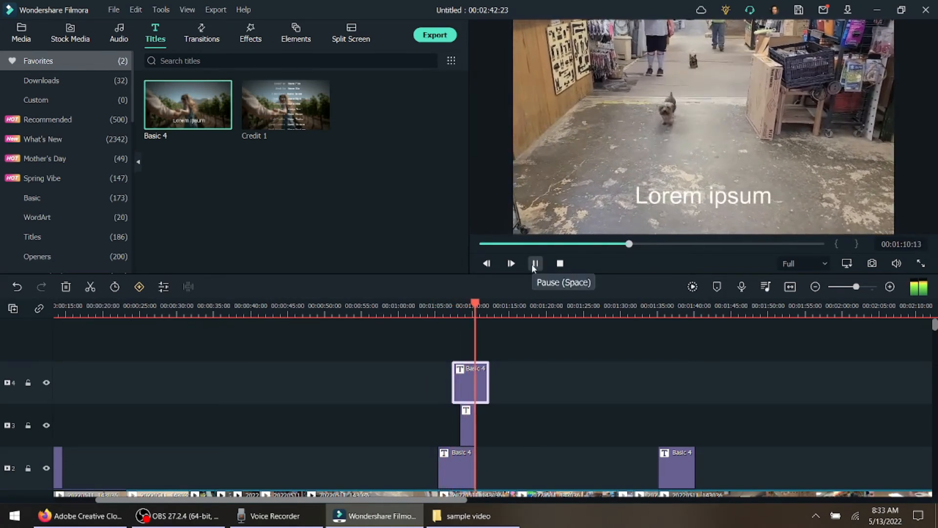
pyautogui.click(534, 264)
pyautogui.press('Delete')
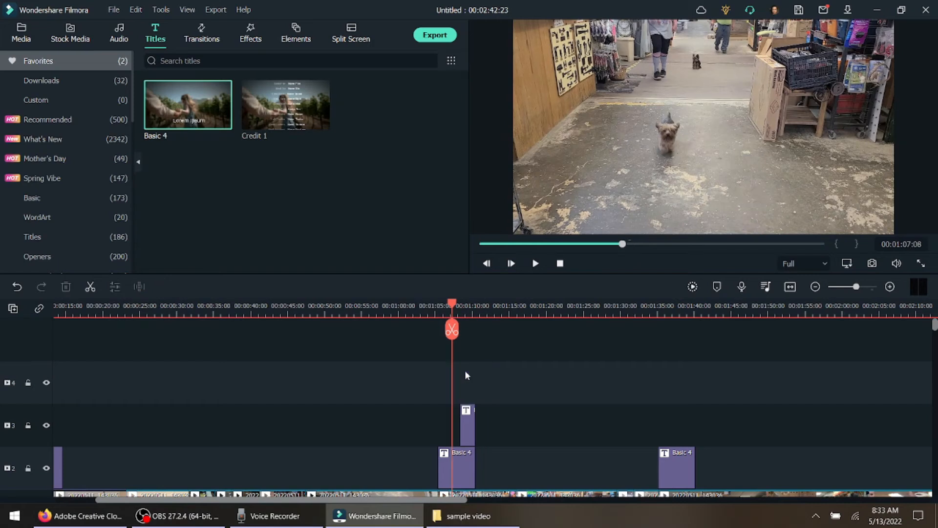
# Set the long concrete-floor clip just before the overlapping captions to the Fast 8x speed
pyautogui.scroll(-1, 506, 357)
pyautogui.scroll(-2, 508, 362)
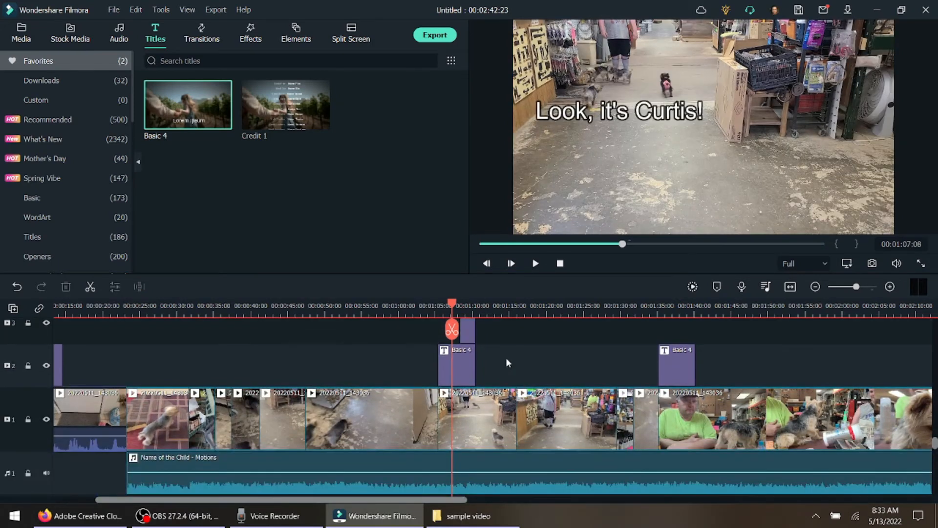
pyautogui.click(154, 432)
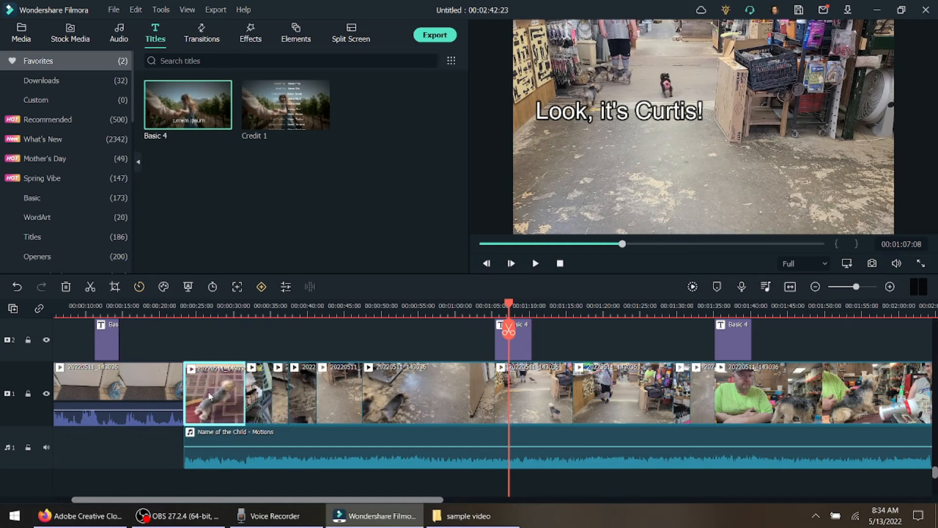
pyautogui.click(430, 394)
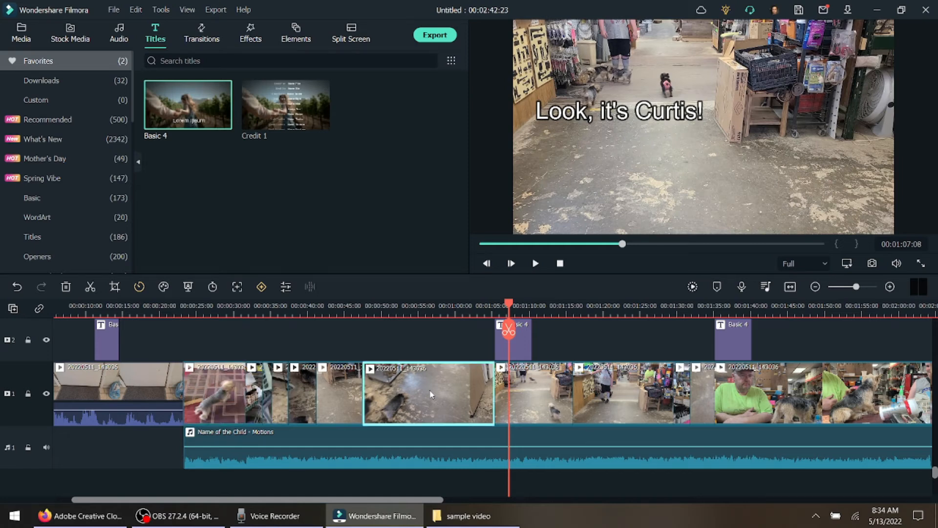
pyautogui.click(140, 287)
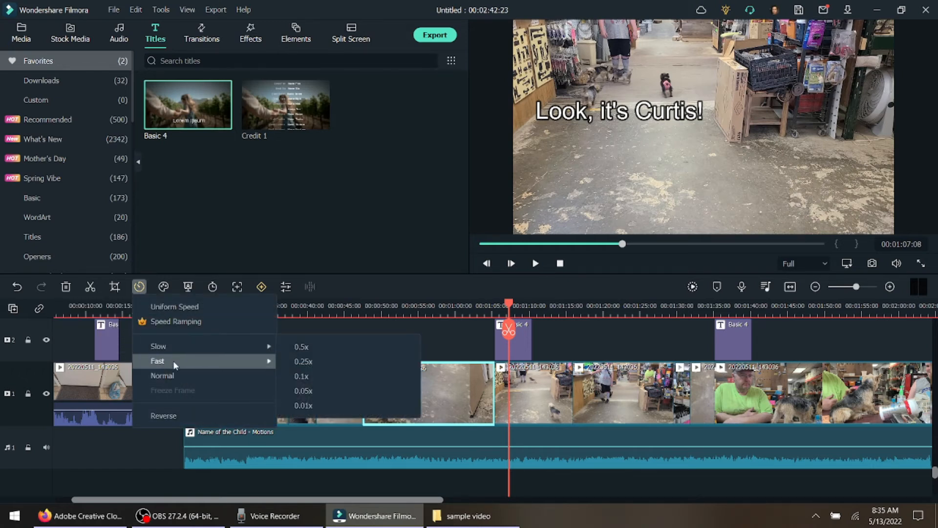
pyautogui.click(303, 391)
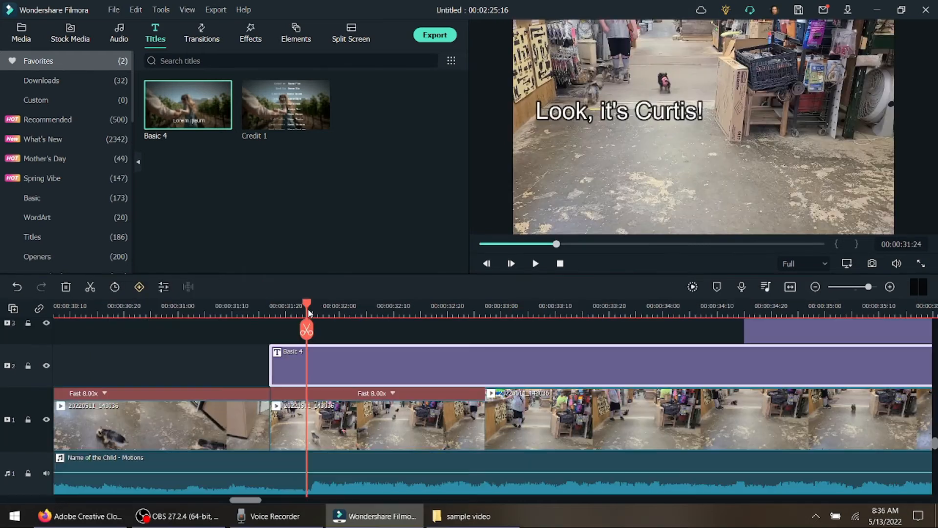
# Move the short caption on video track 3 earlier so it starts shortly after 00:00:31:24, over the track 2 caption
pyautogui.moveTo(309, 312); pyautogui.dragTo(324, 318)
pyautogui.moveTo(747, 326); pyautogui.dragTo(332, 379)
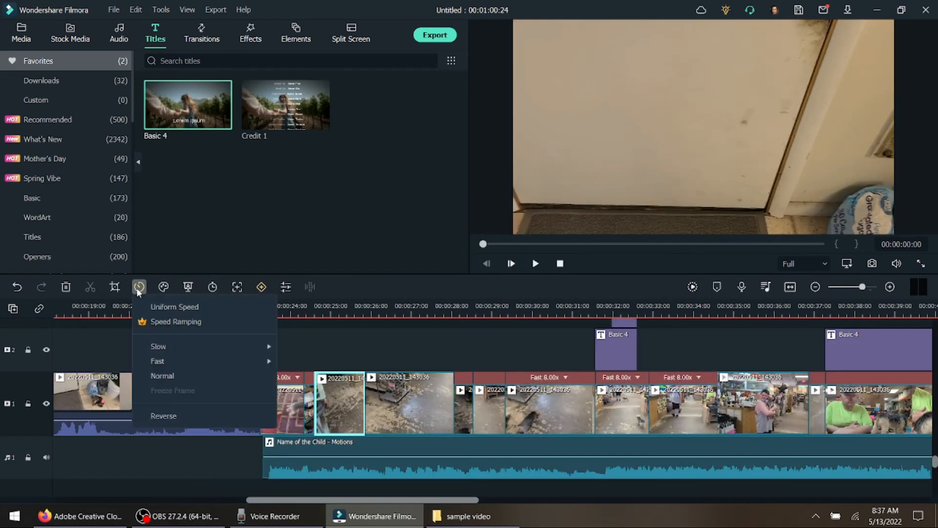
# Set the two remaining normal-speed concrete-floor clips after the carpet clip to the Fast 8x speed
pyautogui.moveTo(189, 360)
pyautogui.click(298, 391)
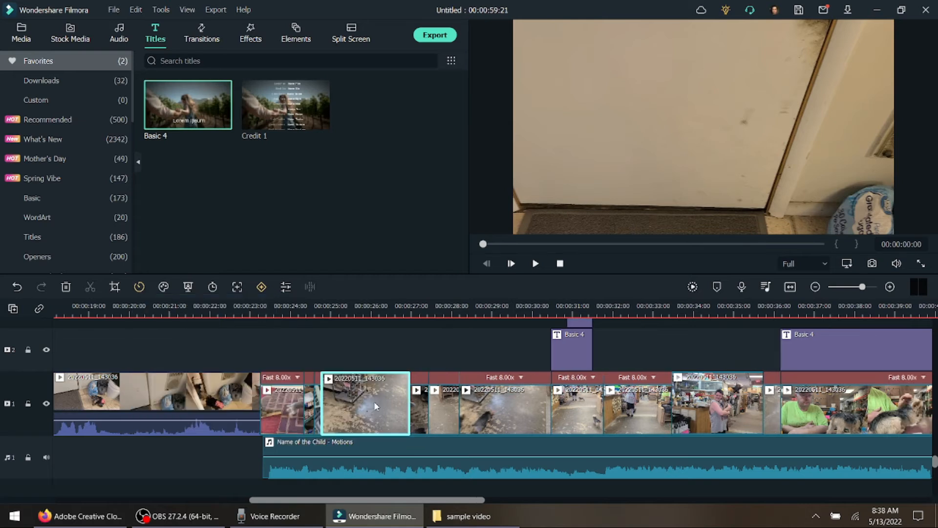
pyautogui.click(140, 287)
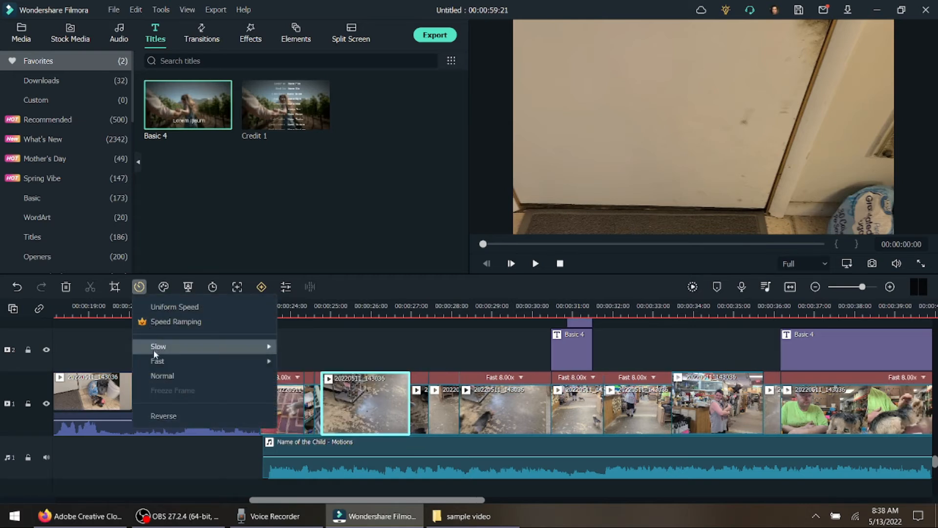
pyautogui.moveTo(204, 359)
pyautogui.click(324, 405)
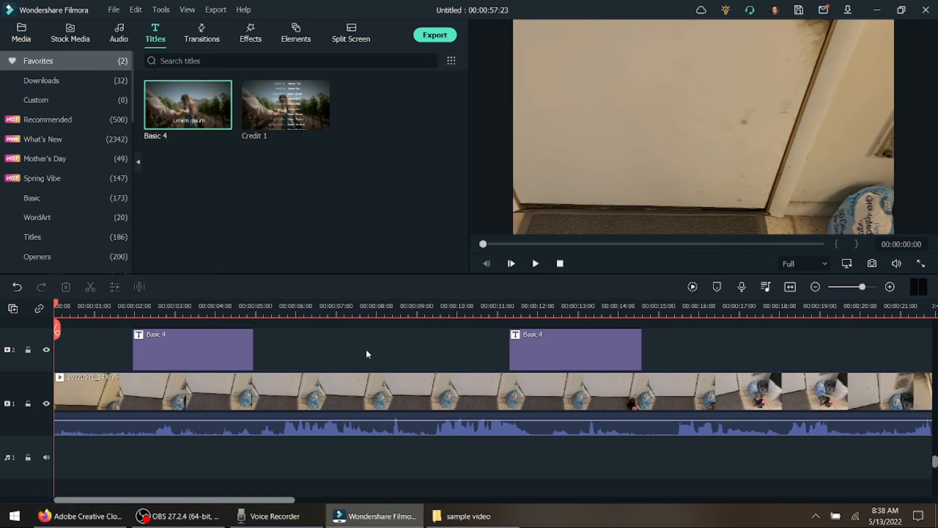
# Play the shortened video from its start into the bee clip to check the speed changes and where the music ends
pyautogui.moveTo(280, 495); pyautogui.dragTo(227, 484)
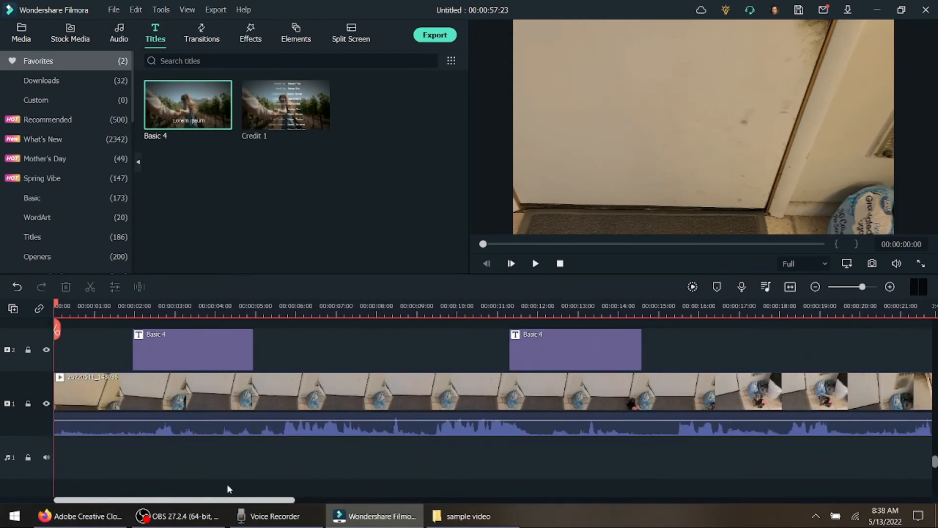
pyautogui.click(536, 264)
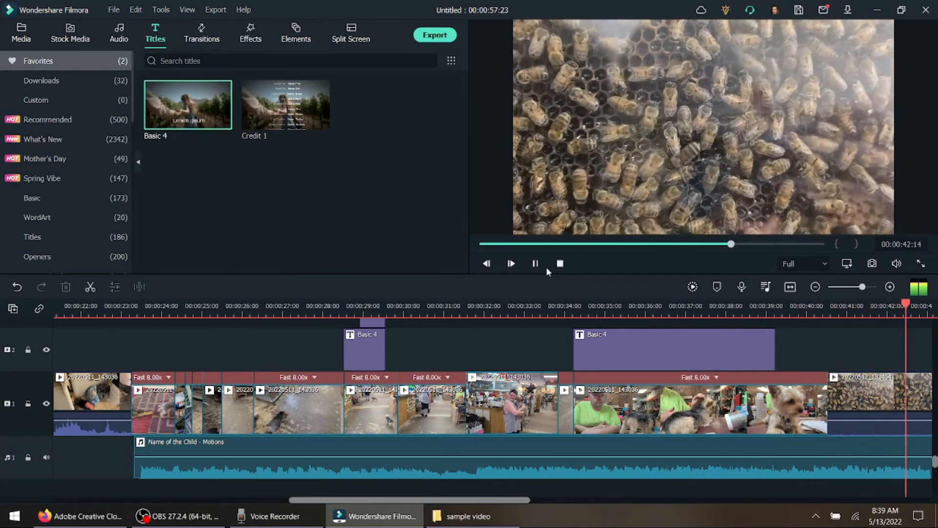
pyautogui.click(536, 264)
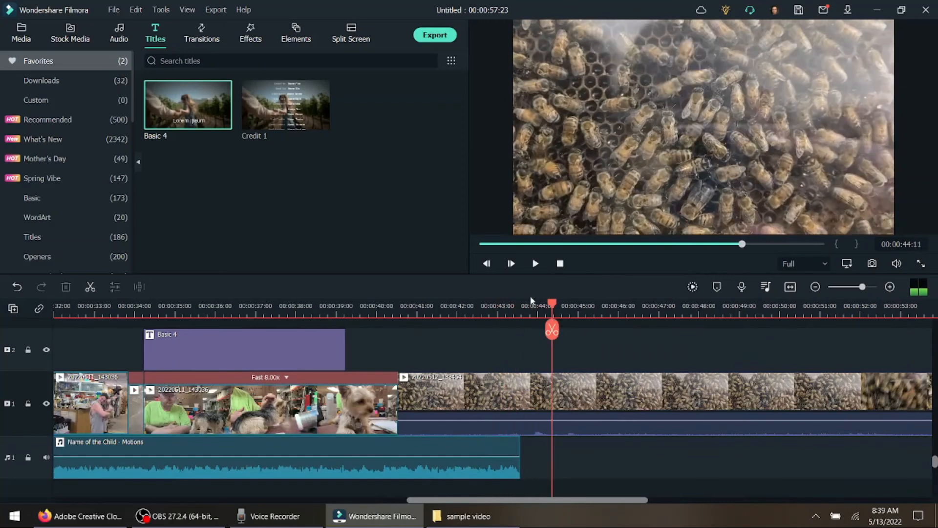
# Split the music at 00:00:40:16, where the bee clip begins, and delete the part after it
pyautogui.click(870, 287)
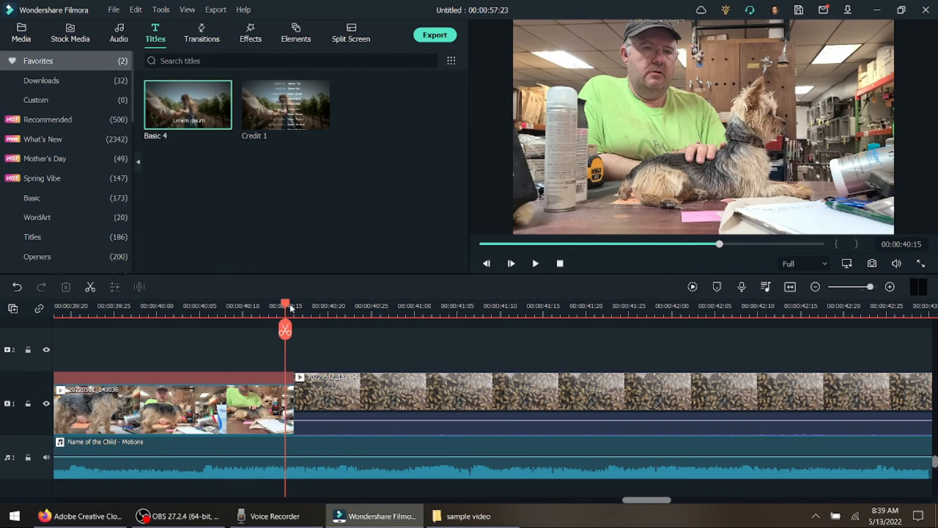
pyautogui.moveTo(289, 304); pyautogui.dragTo(294, 303)
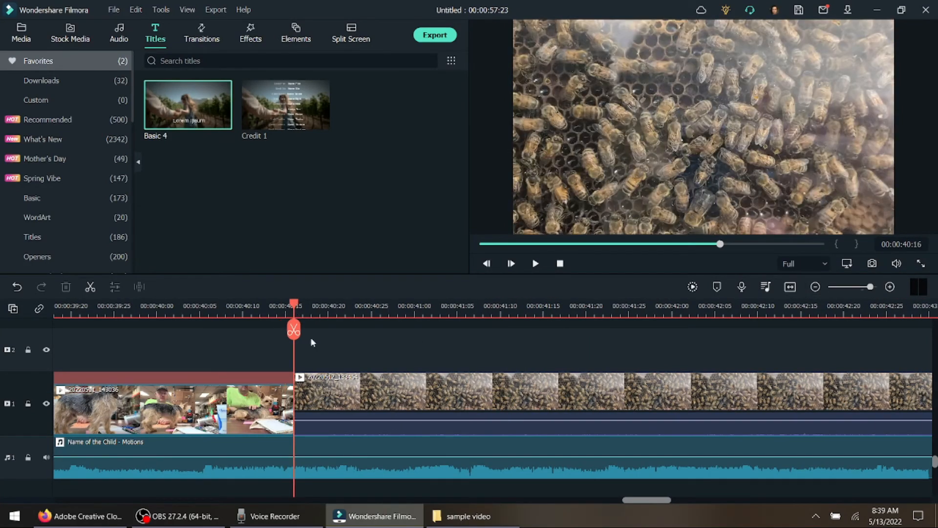
pyautogui.click(331, 447)
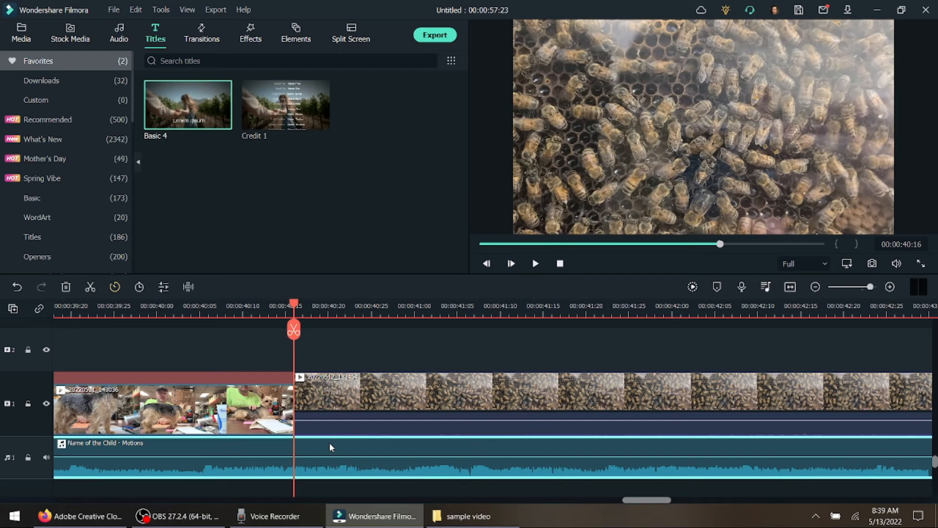
pyautogui.hotkey('ctrl', 'b')
pyautogui.press('Delete')
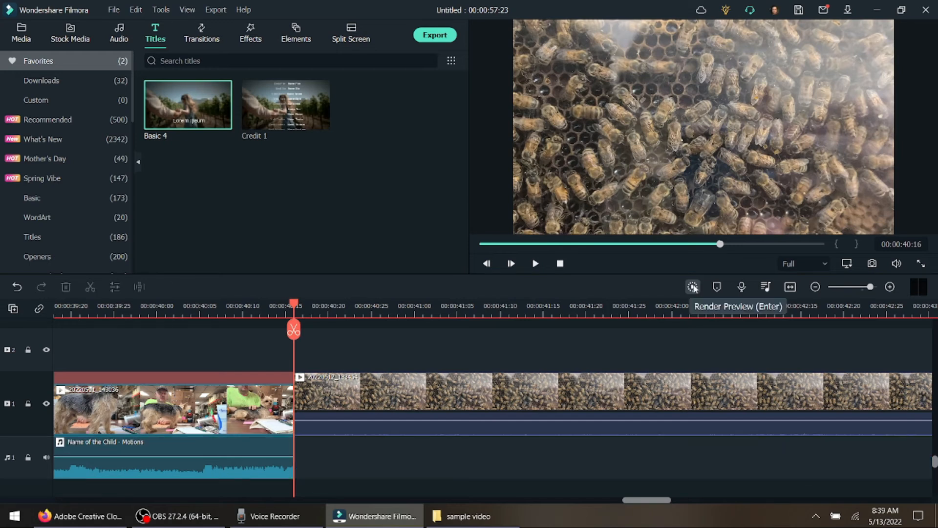
# Render the timeline preview and play the bee clip from 00:00:40:16 to the end of the video
pyautogui.click(694, 288)
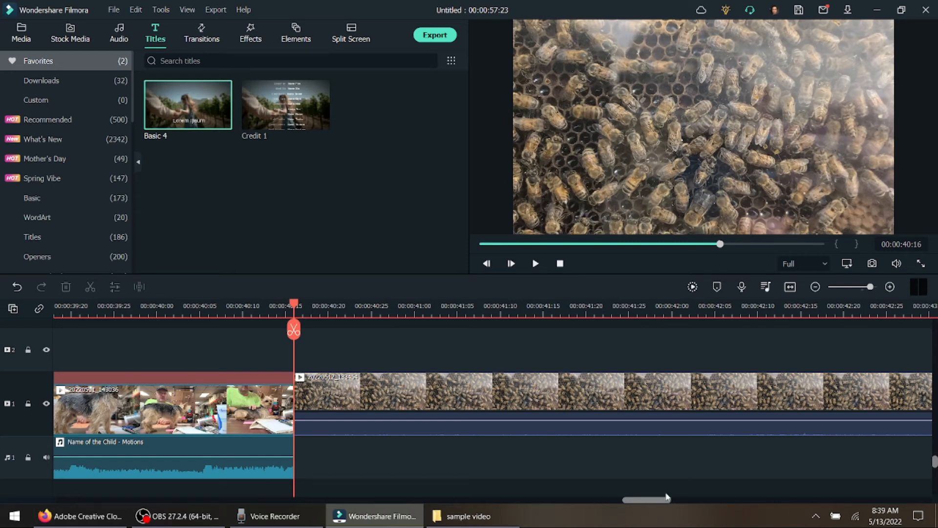
pyautogui.moveTo(652, 500)
pyautogui.mouseDown()
pyautogui.moveTo(639, 499)
pyautogui.moveTo(651, 500)
pyautogui.mouseUp()
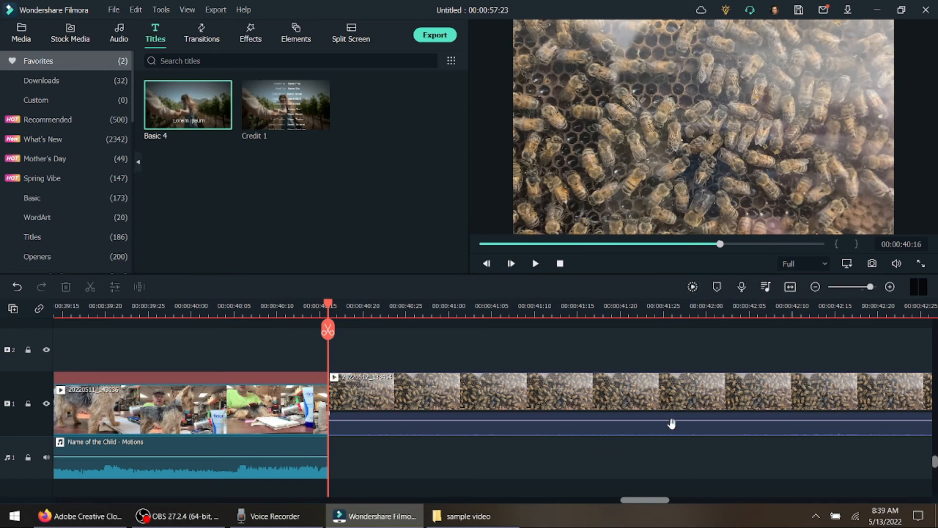
pyautogui.click(536, 263)
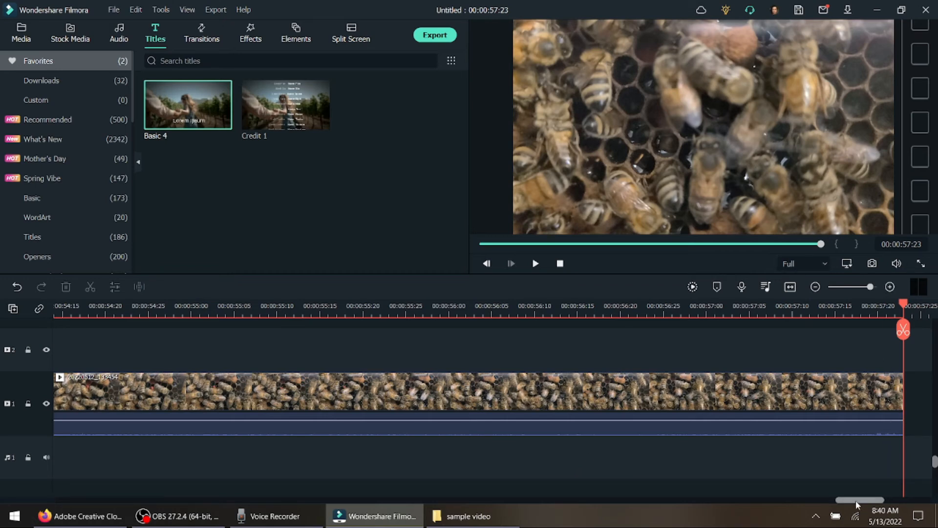
pyautogui.moveTo(856, 500); pyautogui.dragTo(13, 485)
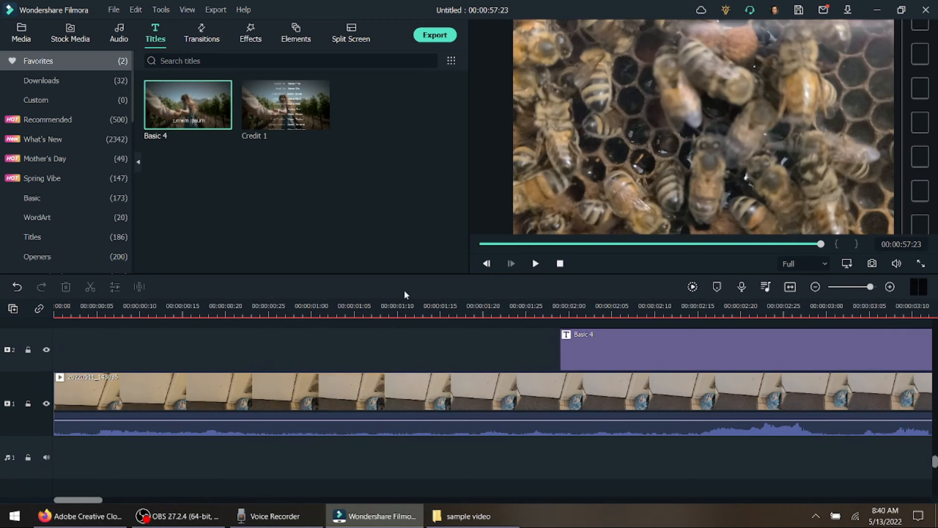
pyautogui.click(860, 287)
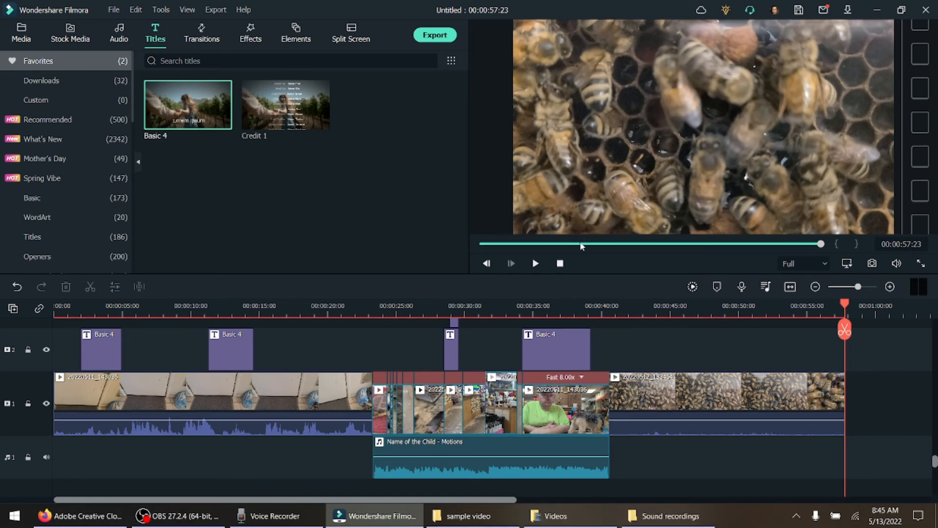
# Open the video's export settings and choose the sample video folder on the Desktop as the save location
pyautogui.click(435, 35)
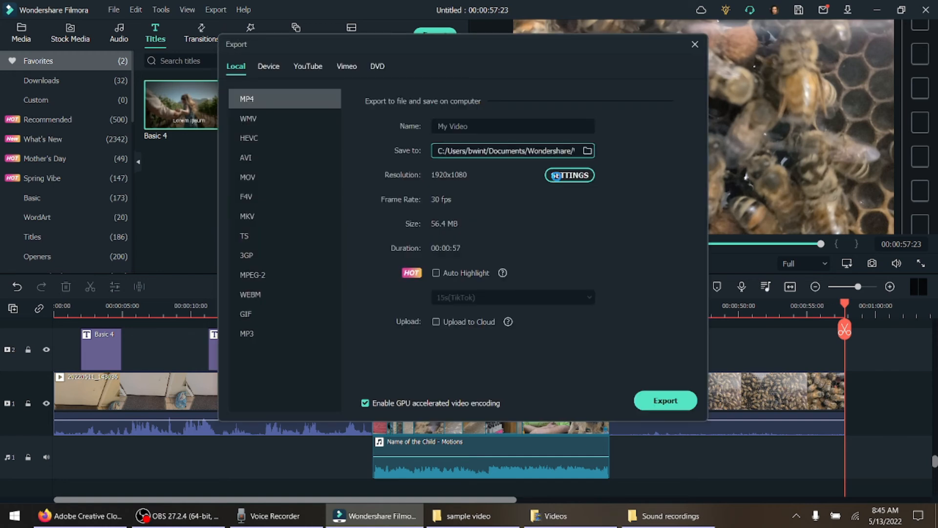
pyautogui.click(588, 152)
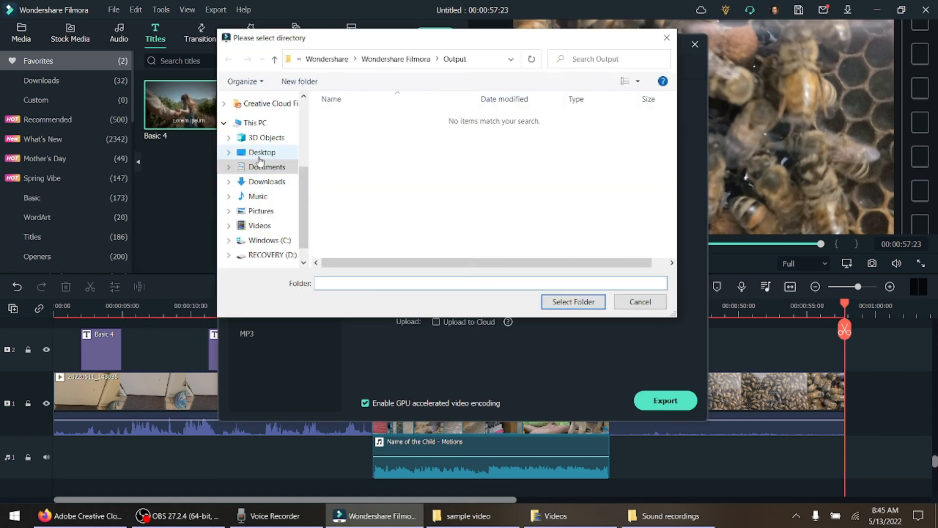
pyautogui.click(262, 152)
pyautogui.click(363, 147)
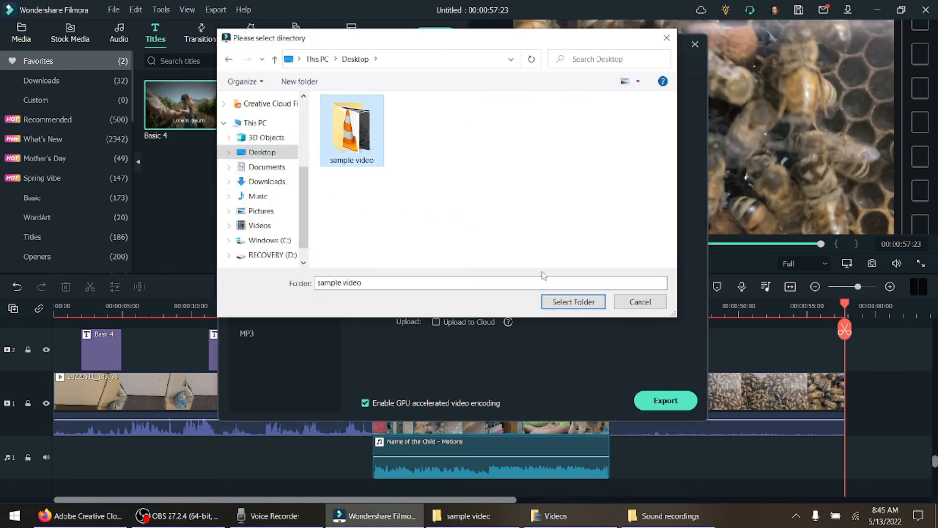
pyautogui.click(556, 302)
# Name the output file "sample finished", export it as MP4 and dismiss the export window once conversion is complete
pyautogui.click(468, 126)
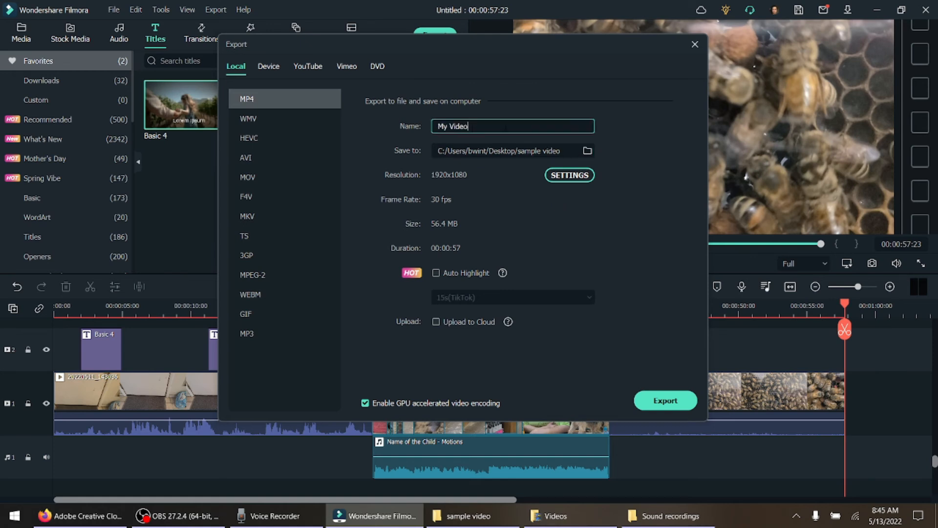
pyautogui.press('BackSpace')
pyautogui.press('BackSpace')
pyautogui.press('BackSpace')
pyautogui.press('BackSpace')
pyautogui.press('BackSpace')
pyautogui.press('BackSpace')
pyautogui.press('BackSpace')
pyautogui.press('BackSpace')
pyautogui.write('sample finished')
pyautogui.click(672, 403)
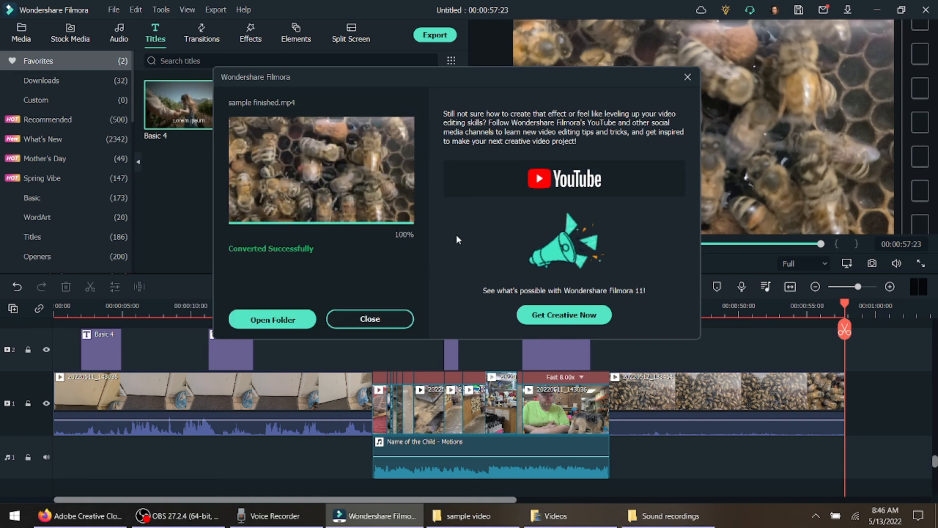
pyautogui.click(370, 319)
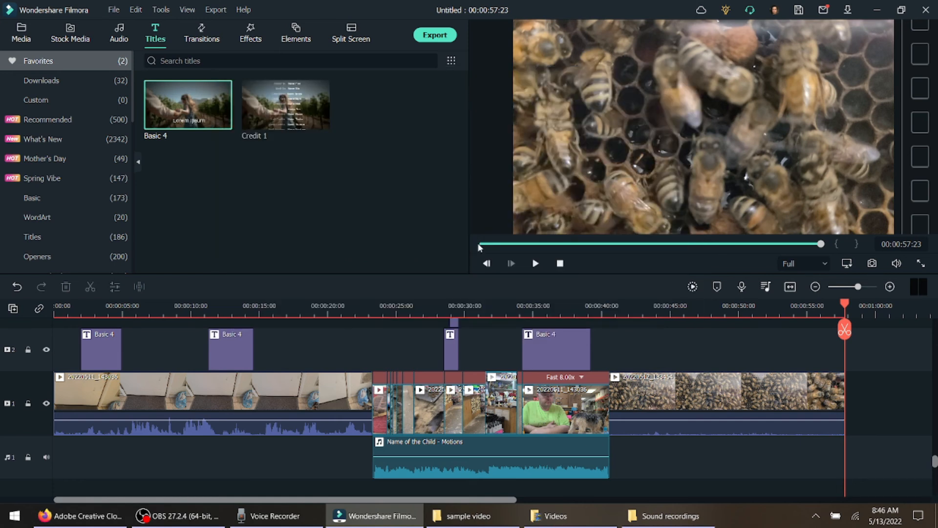